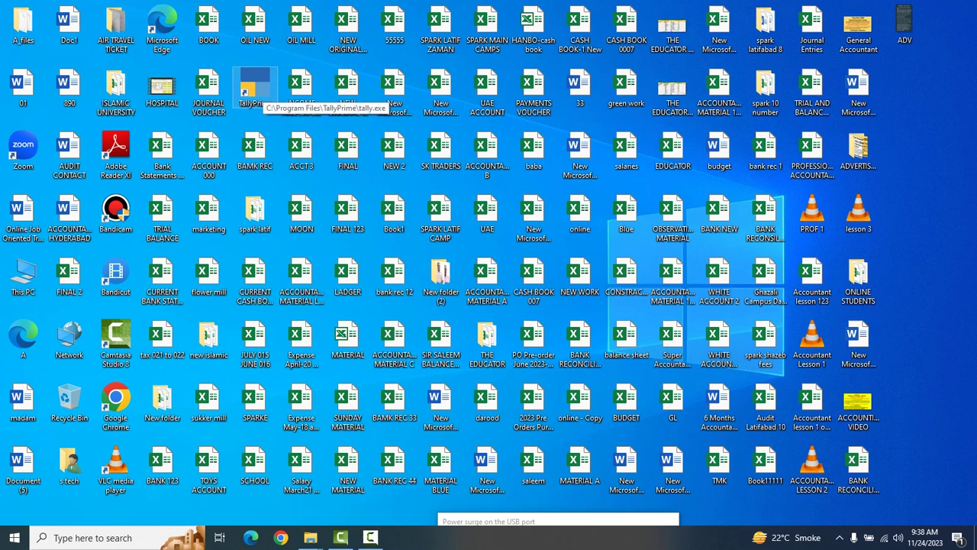
# Launch TallyPrime and continue in Educational Mode
pyautogui.doubleClick(254, 85)
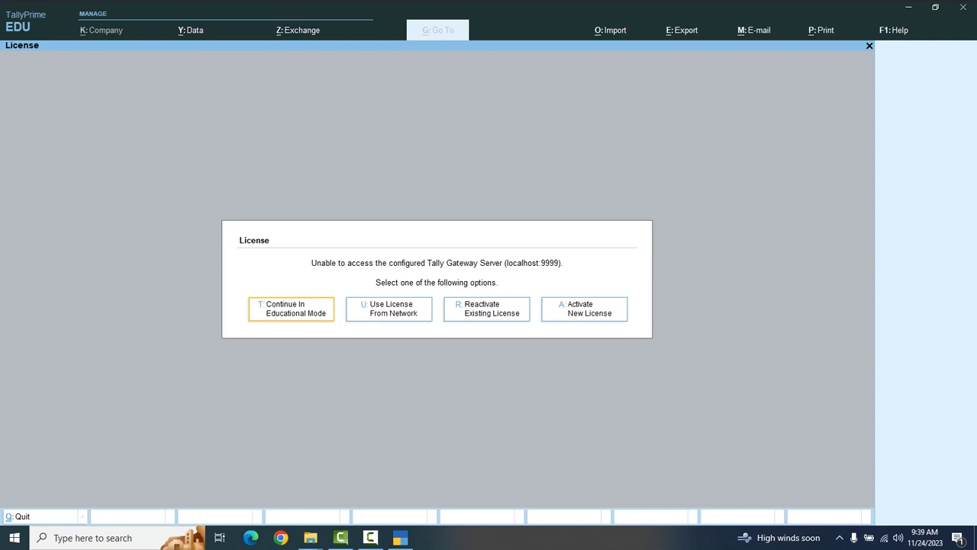
pyautogui.press('Return')
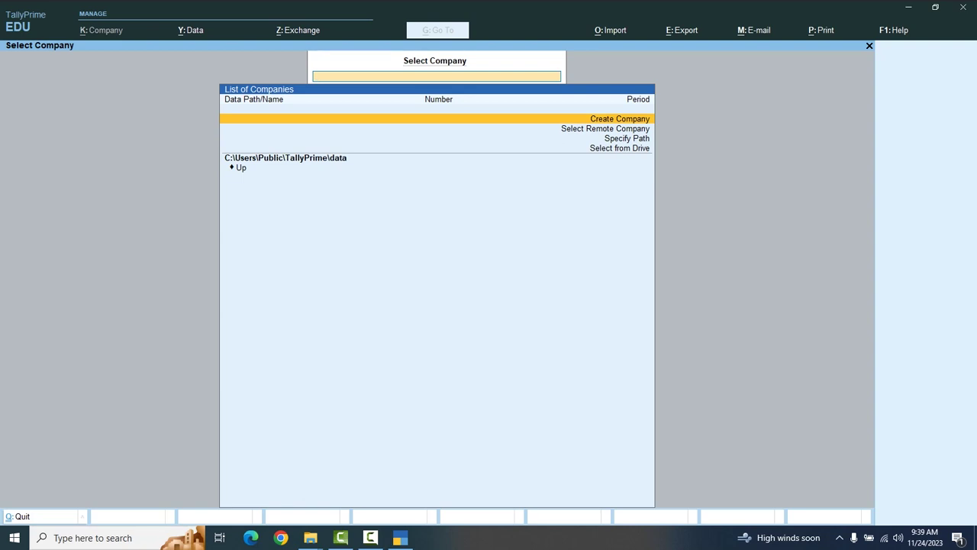
pyautogui.press('Down')
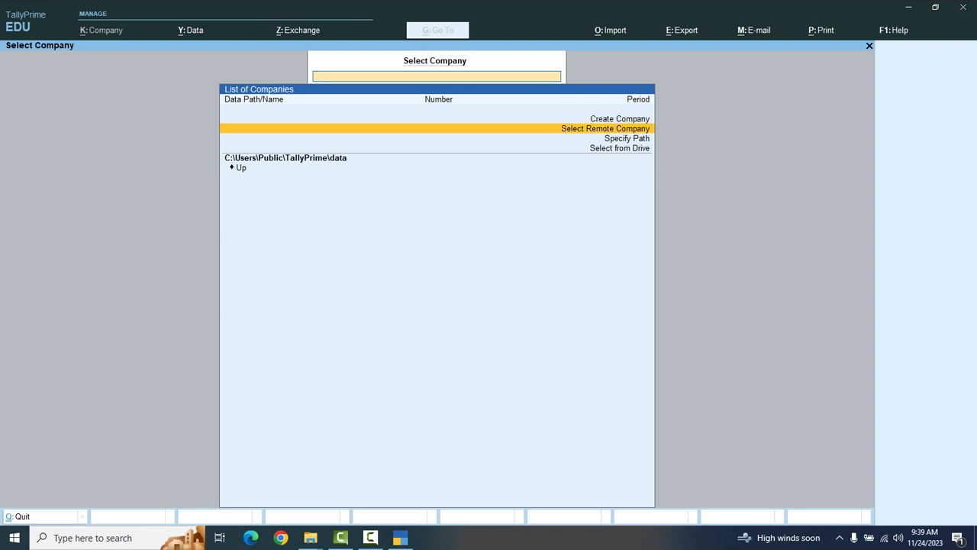
pyautogui.press('Down')
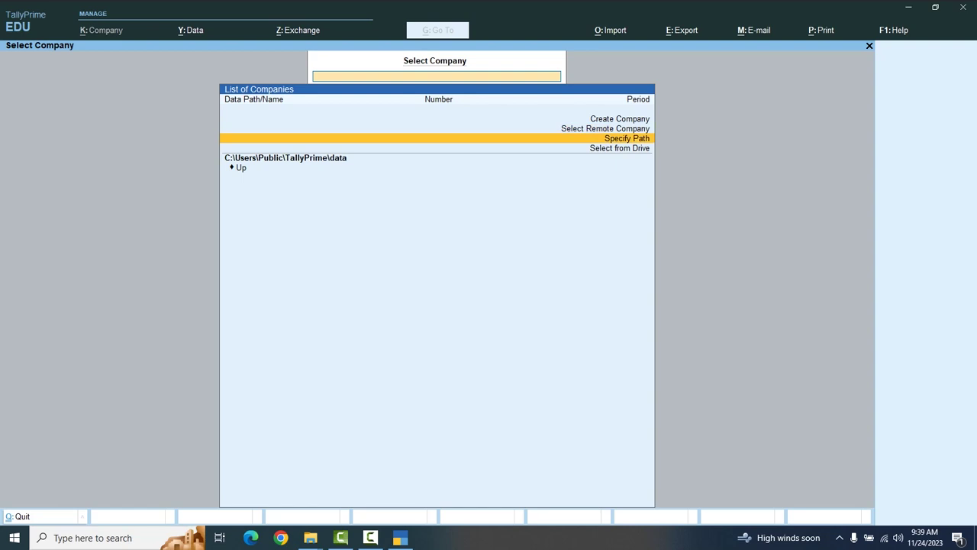
pyautogui.press('Down')
pyautogui.press('Down')
pyautogui.press('Down')
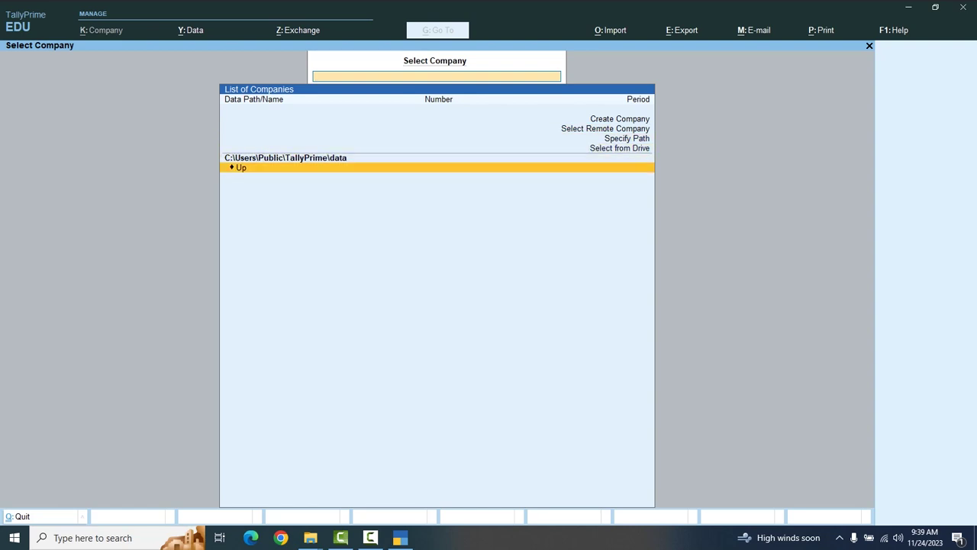
pyautogui.press('Up')
pyautogui.press('Up')
pyautogui.press('Up')
pyautogui.press('Up')
pyautogui.press('Up')
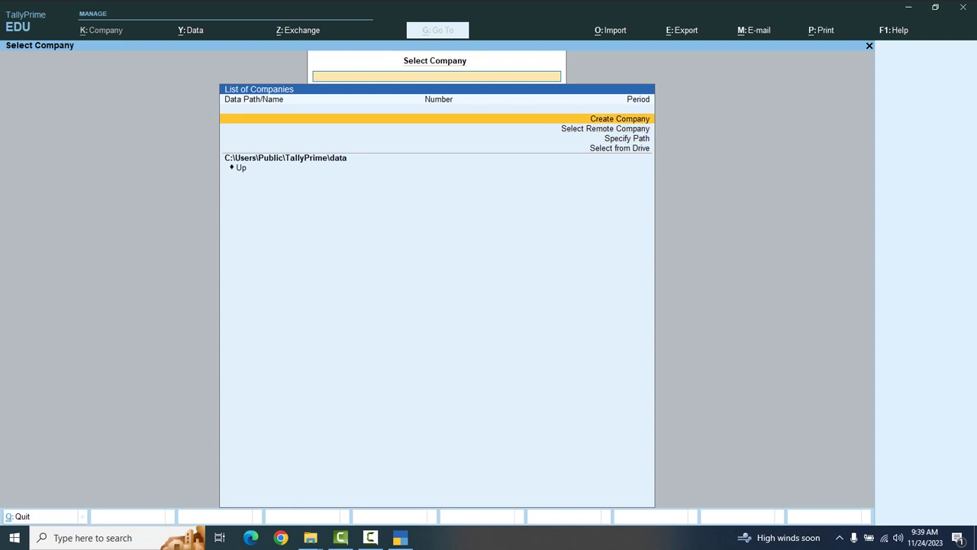
# Start creating a company named APPLE COMPANY, keep the same mailing name and leave the address blank
pyautogui.press('Return')
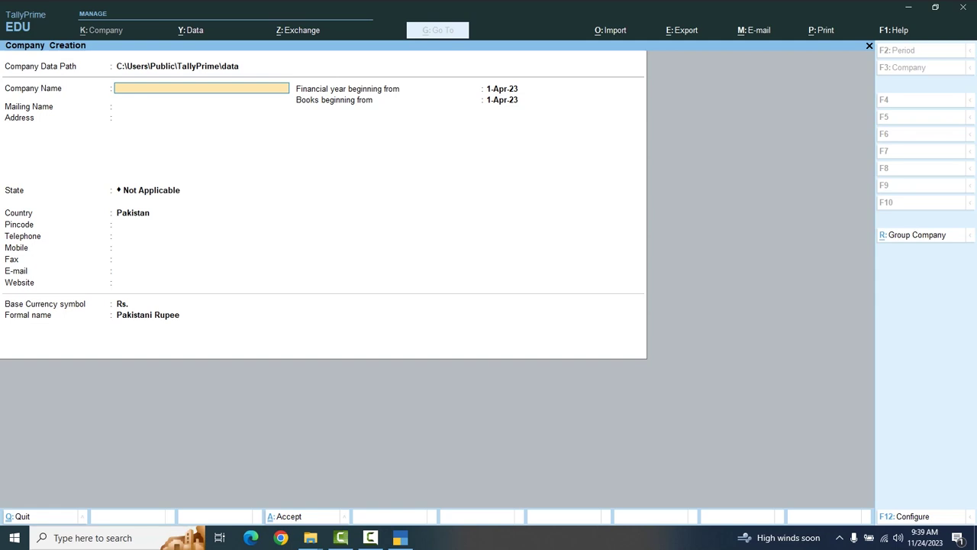
pyautogui.write('APPLE COMPANY')
pyautogui.press('Return')
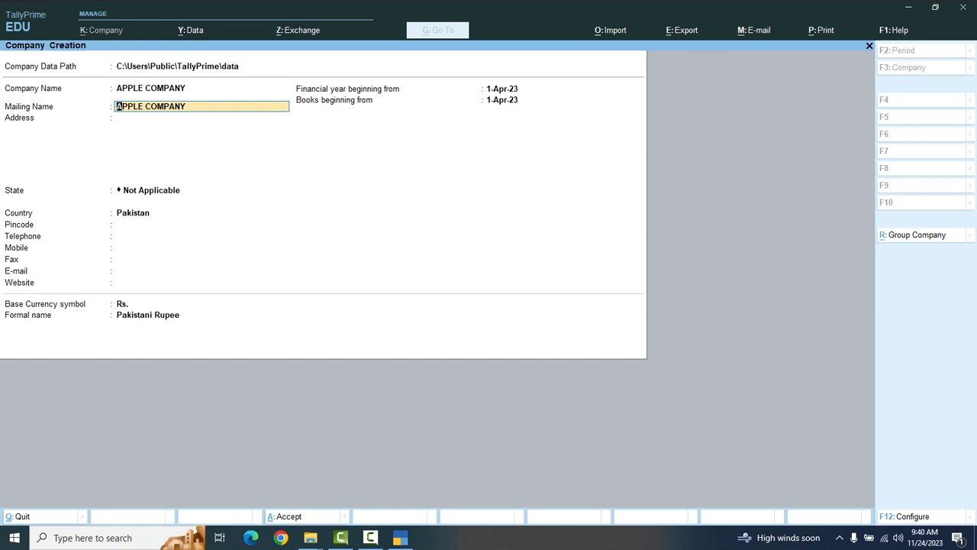
pyautogui.press('Return')
pyautogui.press('Return')
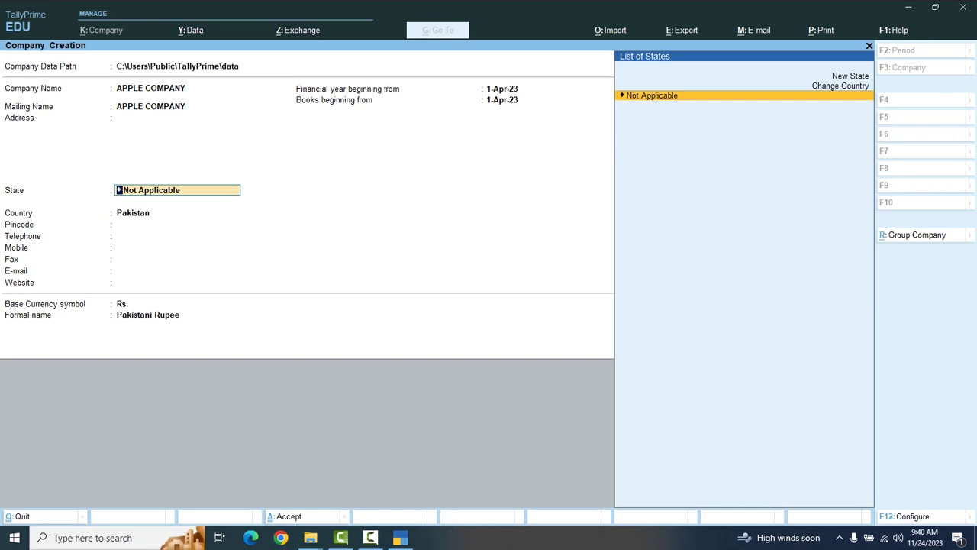
# Keep the state as Not Applicable and the country as Pakistan, leaving the pincode and all contact fields blank
pyautogui.press('Return')
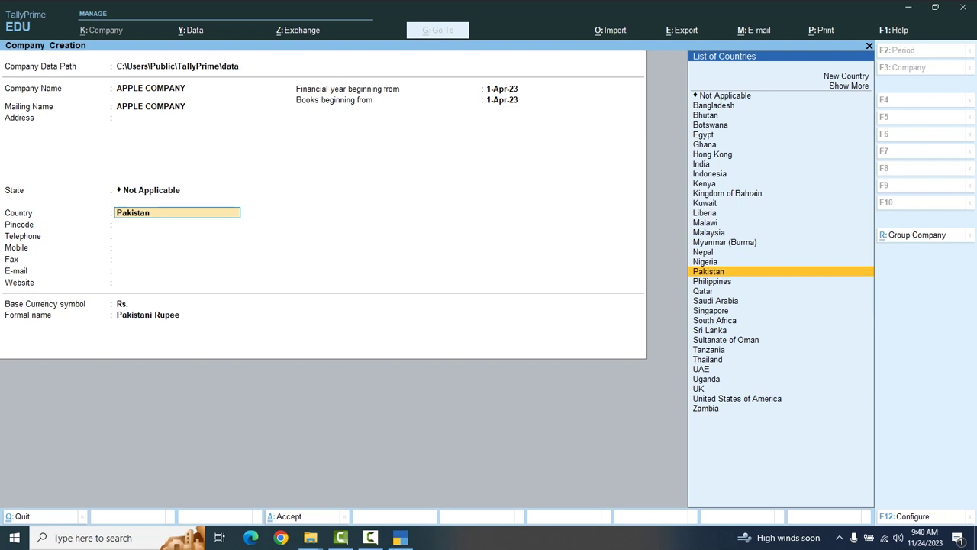
pyautogui.press('Return')
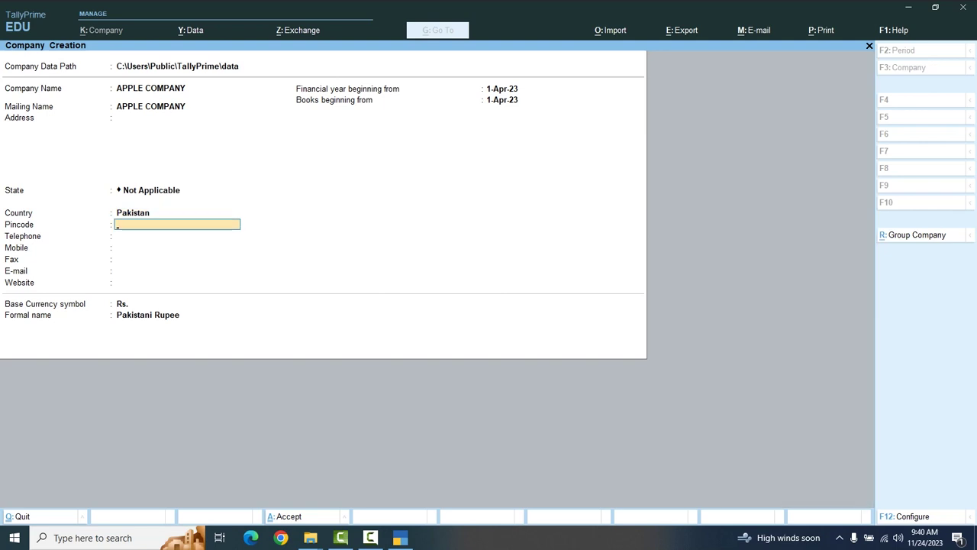
pyautogui.press('Return')
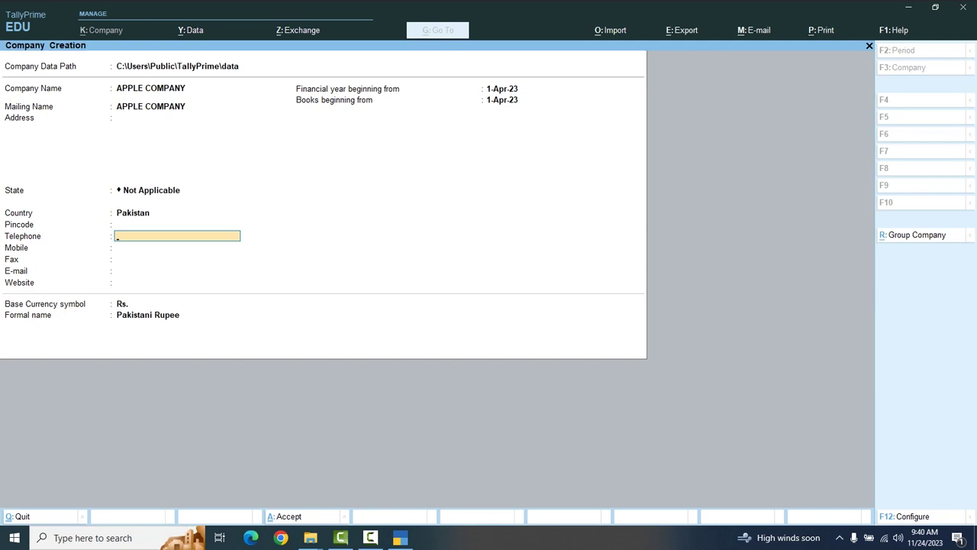
pyautogui.press('Return')
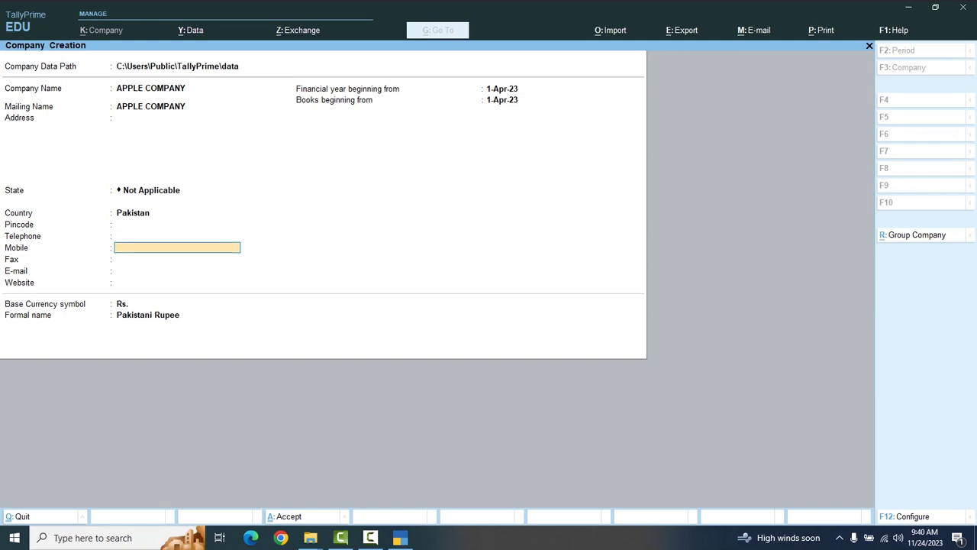
pyautogui.press('Return')
pyautogui.press('Return')
pyautogui.press('Return')
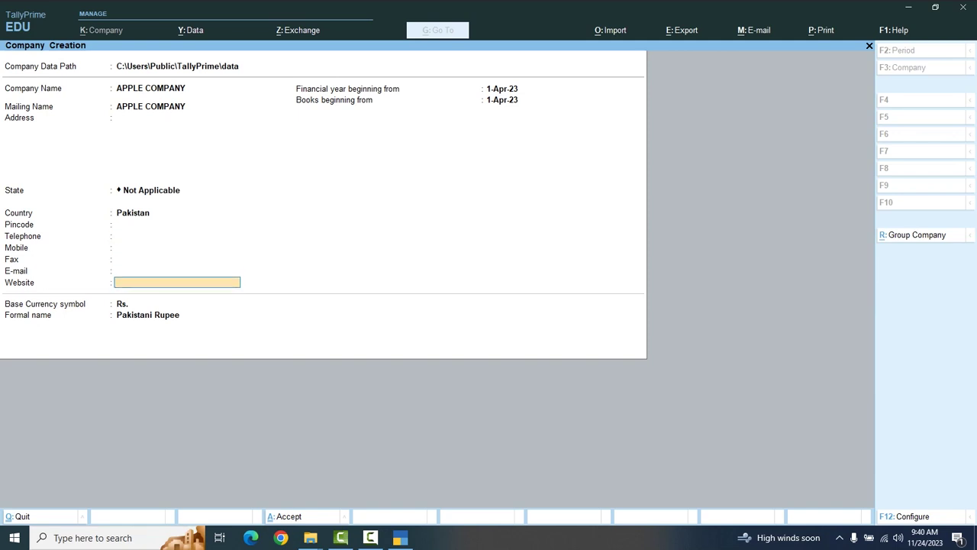
pyautogui.press('Return')
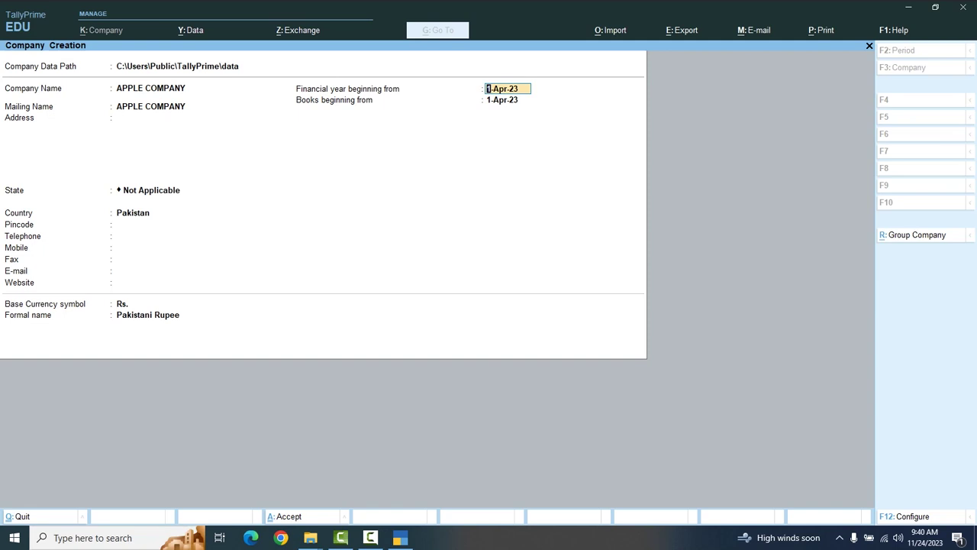
# Keep 1-Apr-23 for the financial year and books and Rs. (Pakistani Rupee) as base currency, and accept the company creation
pyautogui.press('Return')
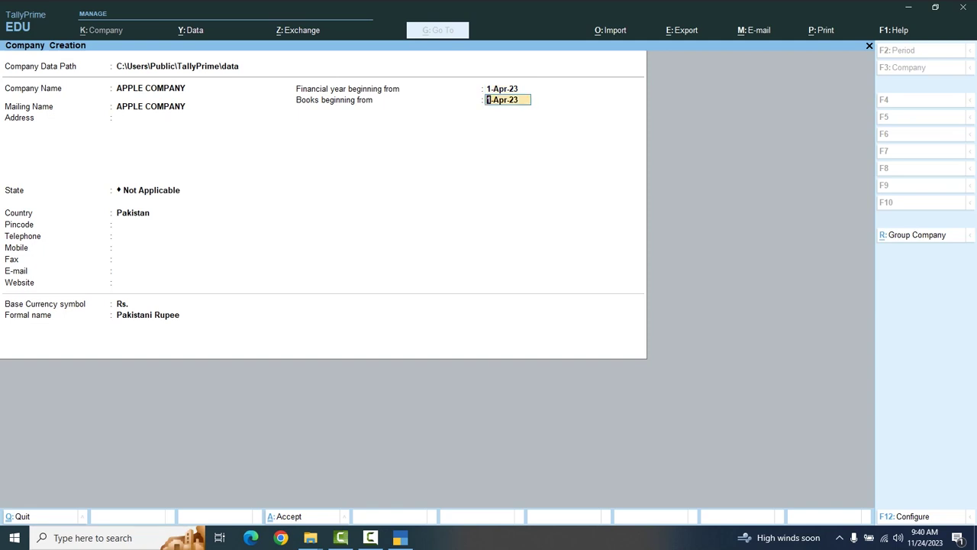
pyautogui.press('Return')
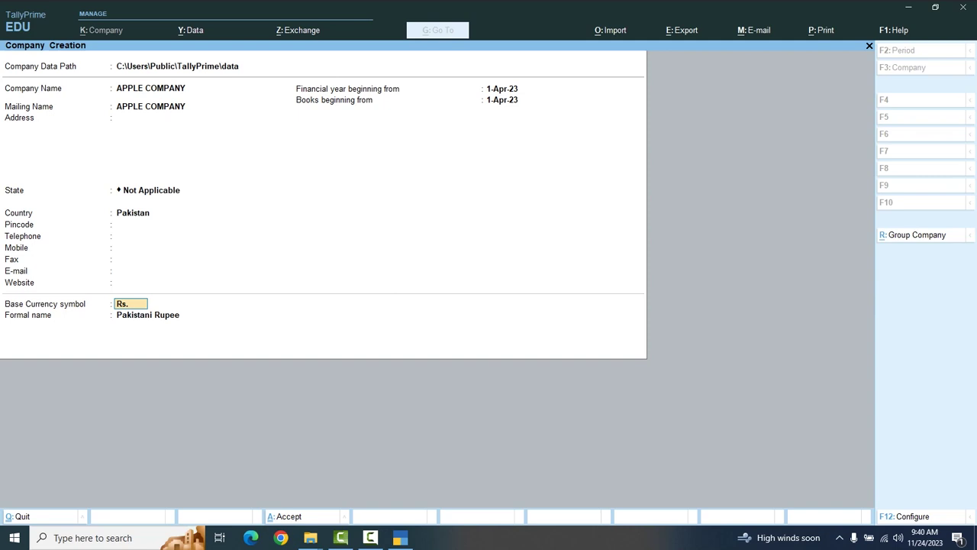
pyautogui.press('Return')
pyautogui.press('Return')
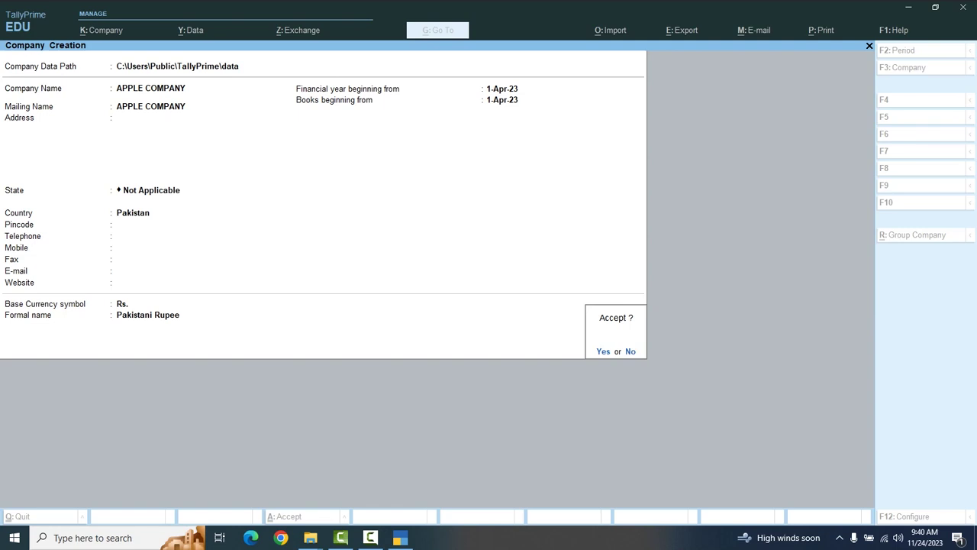
pyautogui.press('Return')
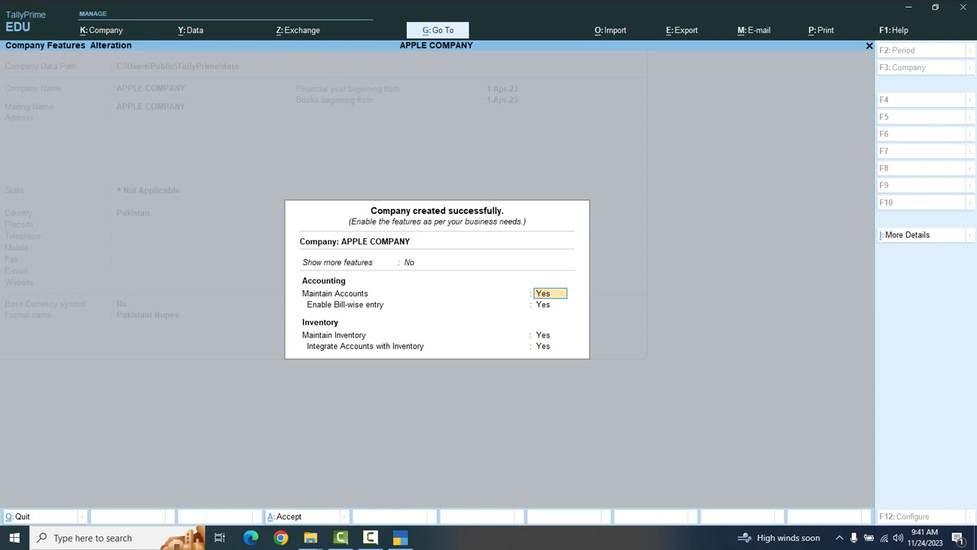
# Switch to the Journal Entries workbook in Excel and add a new blank worksheet
pyautogui.click(908, 8)
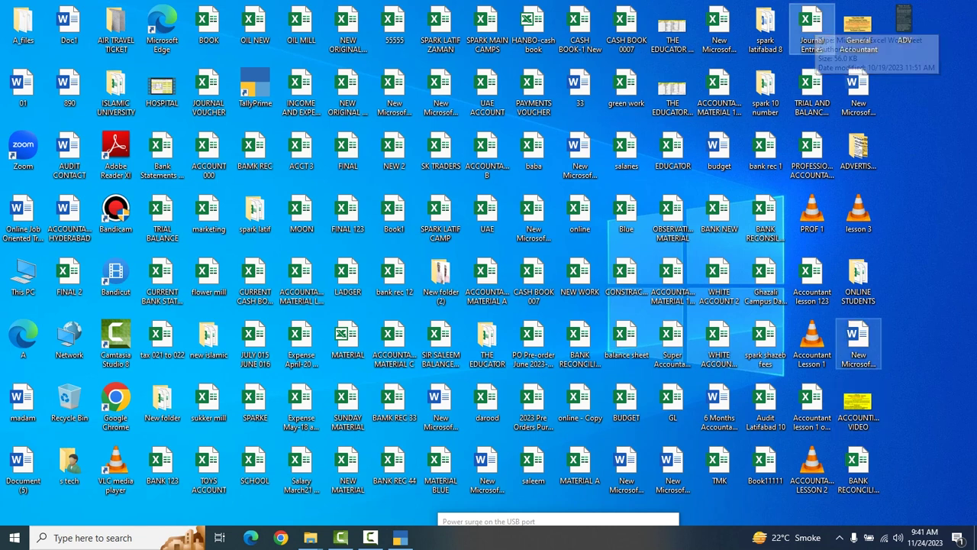
pyautogui.click(858, 336)
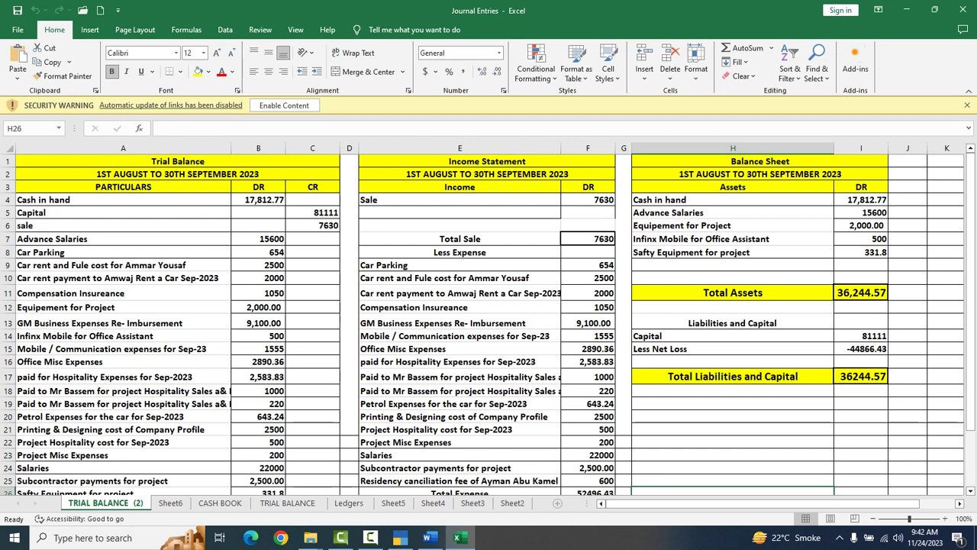
pyautogui.click(557, 502)
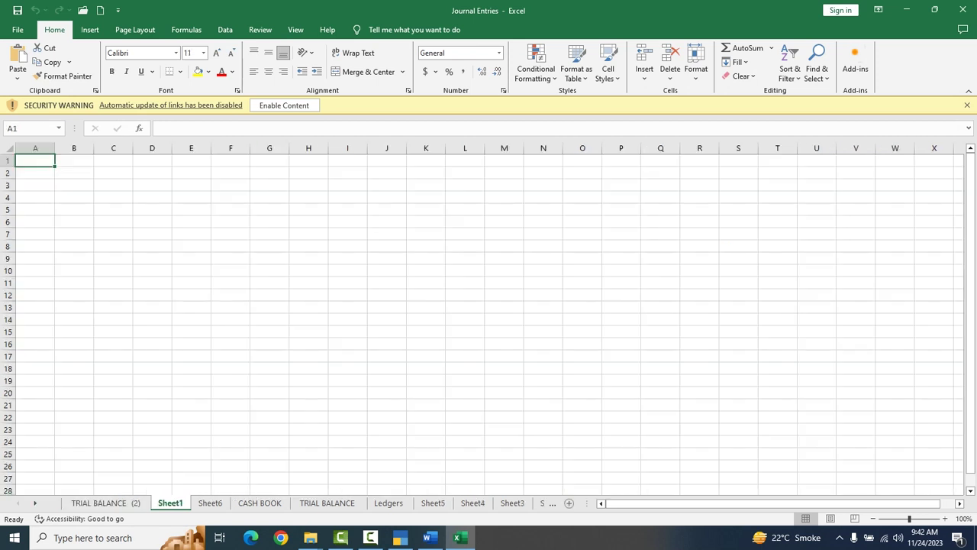
# Merge and center cells I5:P19 and raise the font size to 24
pyautogui.moveTo(347, 209); pyautogui.dragTo(635, 382)
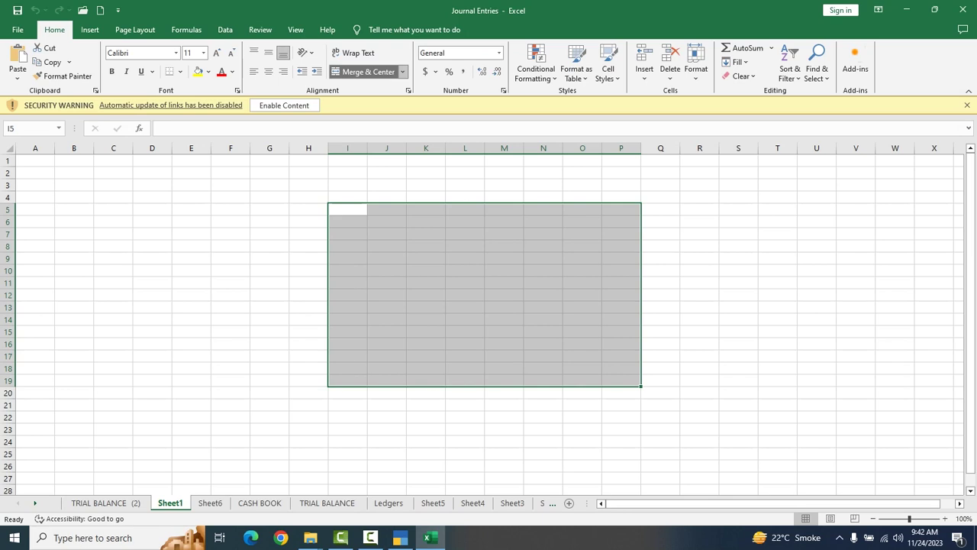
pyautogui.click(368, 72)
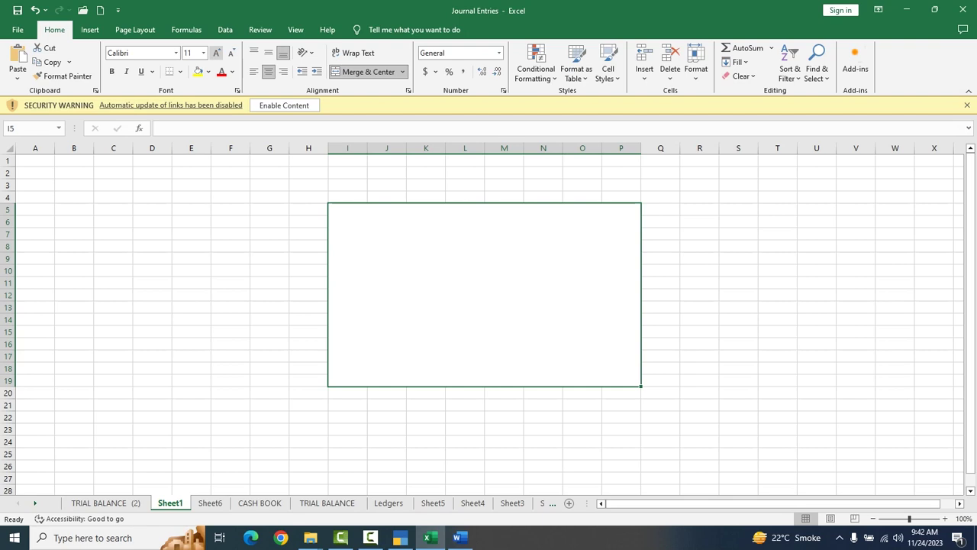
pyautogui.click(216, 53)
pyautogui.click(216, 53)
pyautogui.click(217, 53)
pyautogui.click(216, 53)
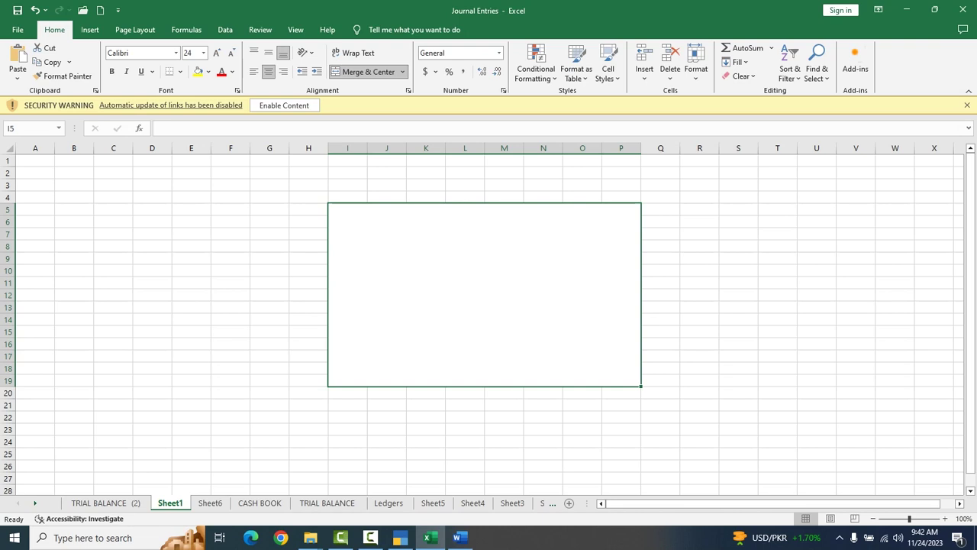
# Enter ESC in the merged cell, align it vertically in the middle and enlarge the font to 72
pyautogui.write('ESC')
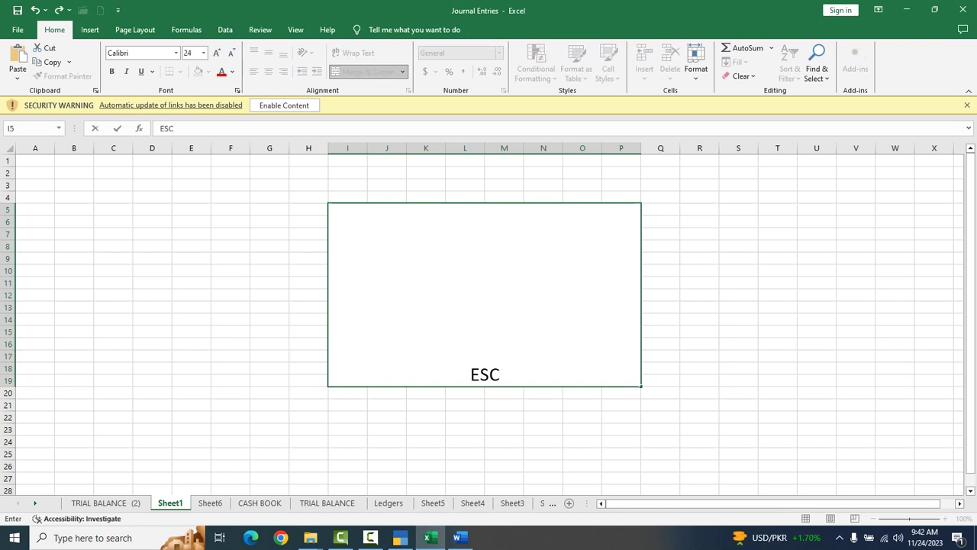
pyautogui.press('Return')
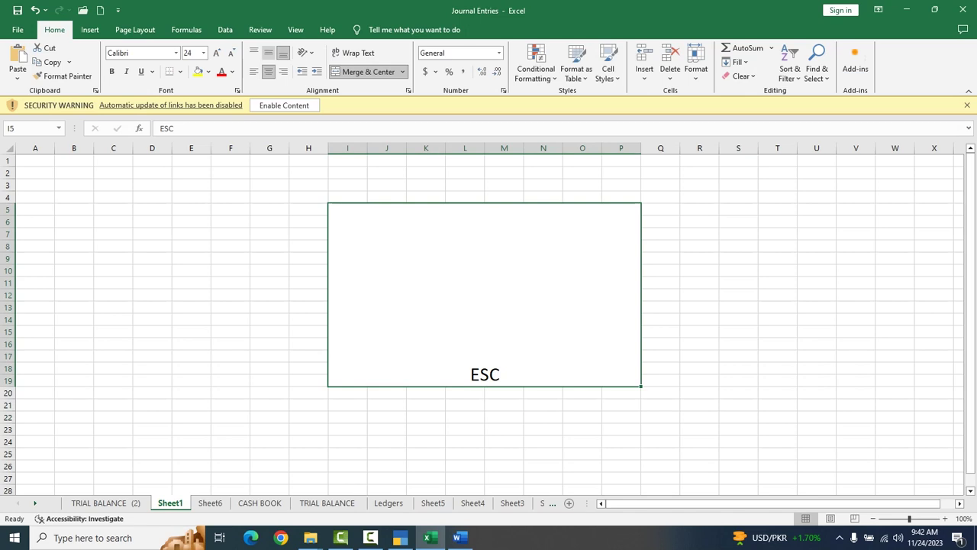
pyautogui.click(268, 53)
pyautogui.click(217, 53)
pyautogui.click(217, 53)
pyautogui.click(216, 52)
pyautogui.click(216, 53)
pyautogui.click(217, 53)
# Switch back to TallyPrime and quit the company features screen of APPLE COMPANY to reach the Gateway of Tally
pyautogui.click(400, 538)
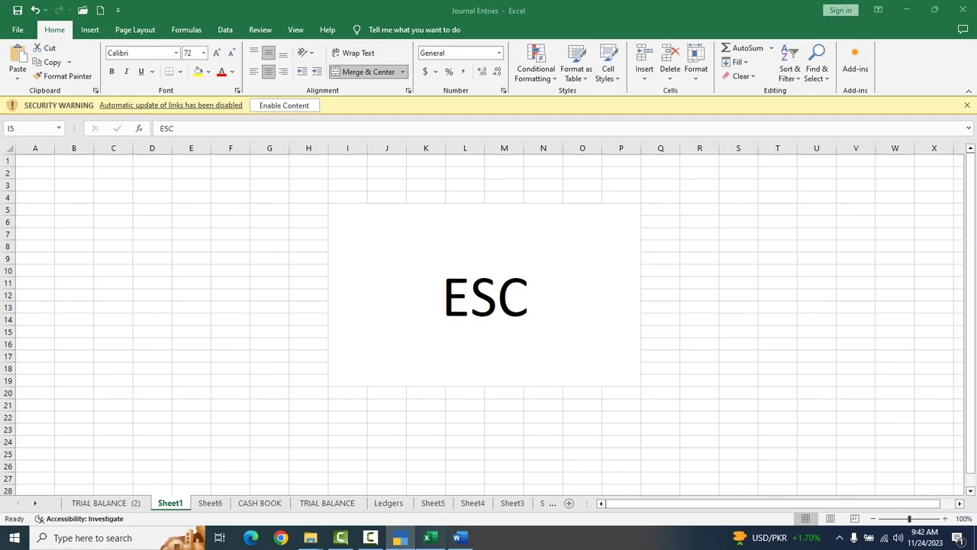
pyautogui.click(430, 537)
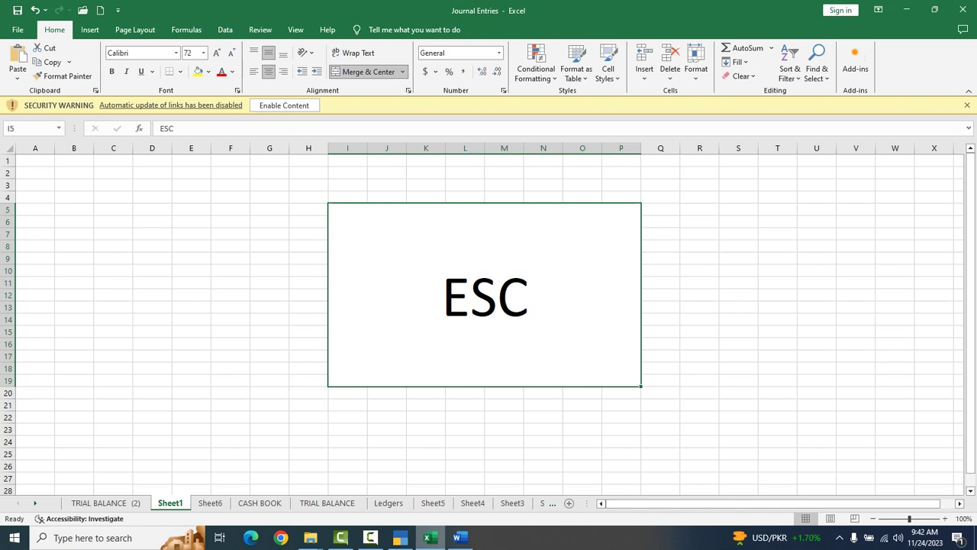
pyautogui.click(429, 538)
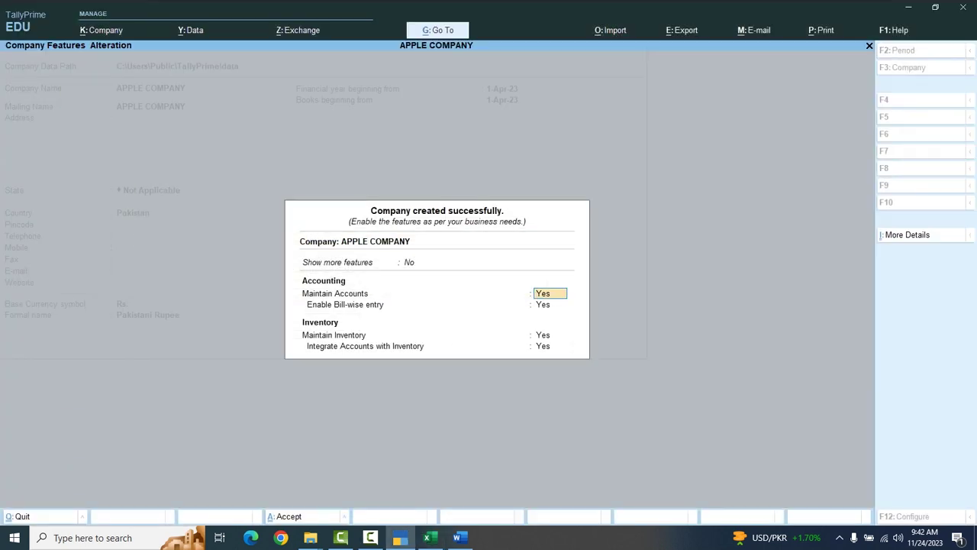
pyautogui.press('Escape')
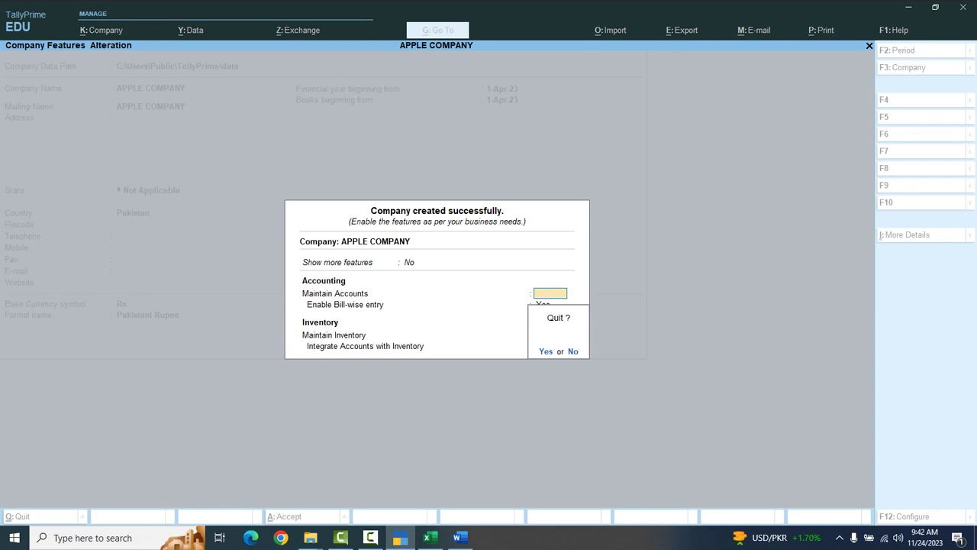
pyautogui.press('y')
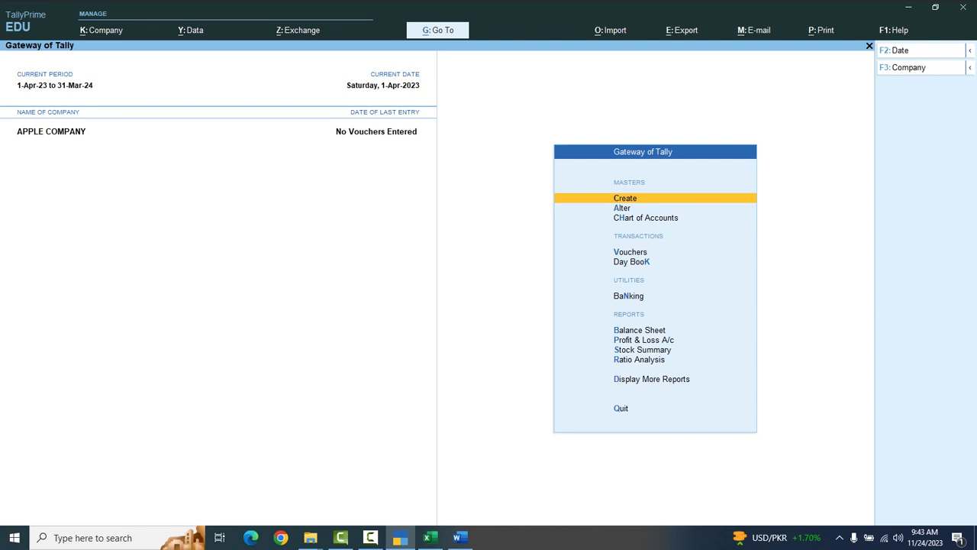
pyautogui.press('Down')
pyautogui.press('Down')
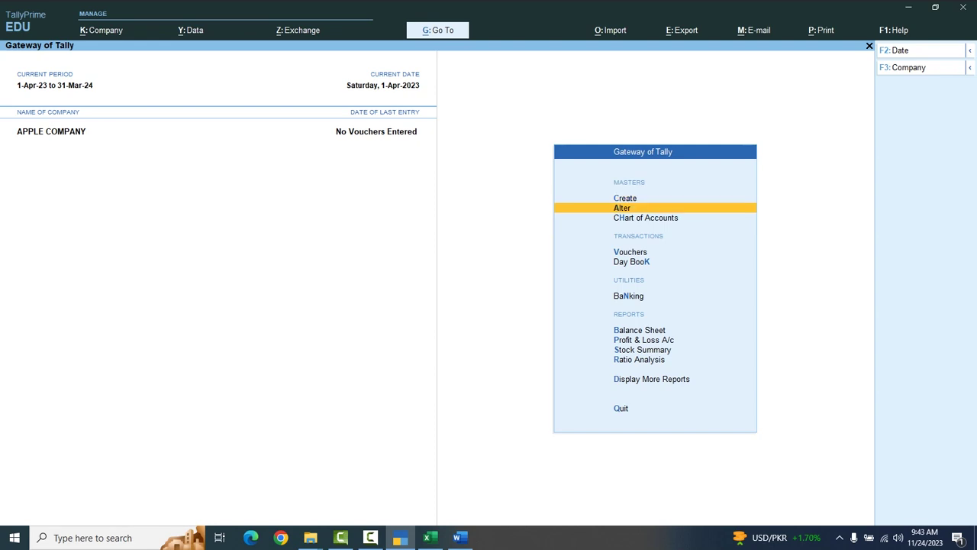
pyautogui.press('Down')
pyautogui.press('Down')
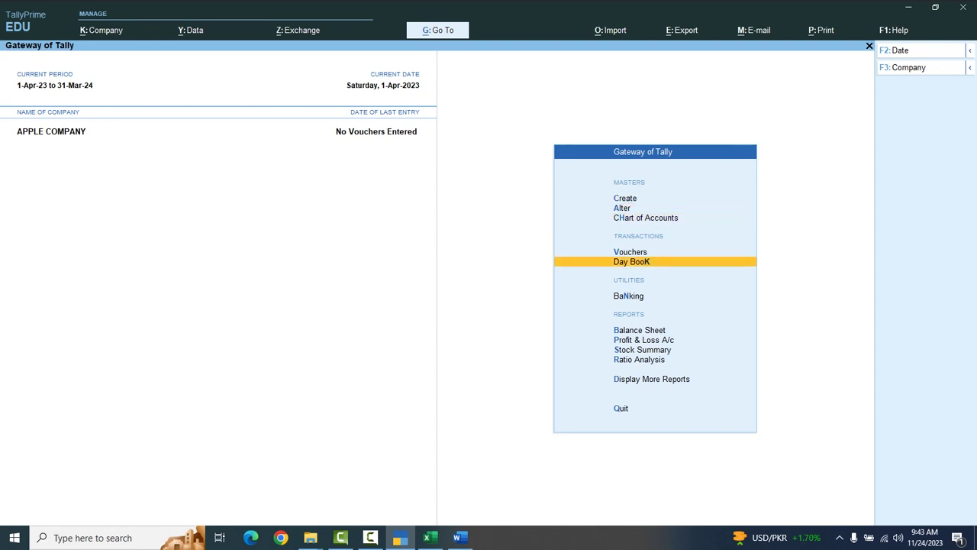
pyautogui.press('Down')
pyautogui.press('Down')
pyautogui.press('Down')
pyautogui.press('Down')
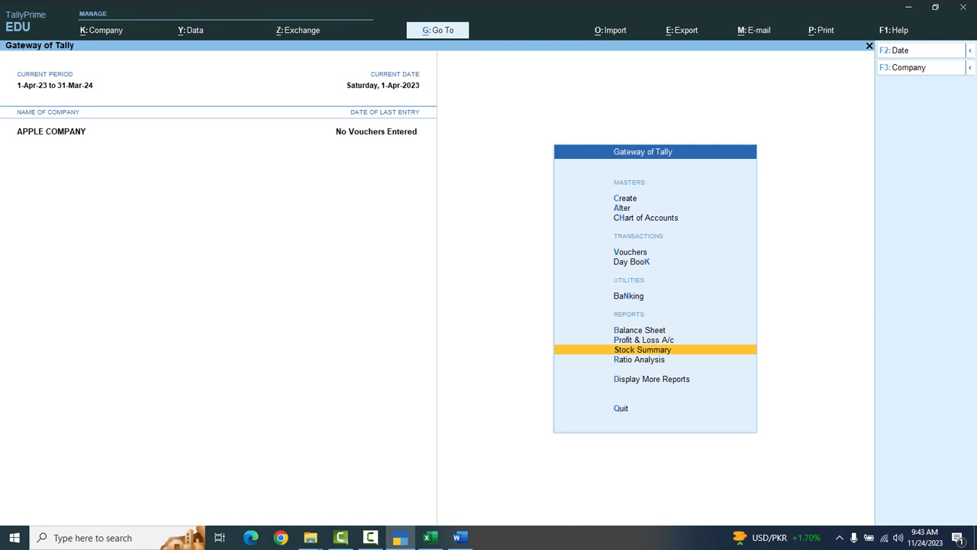
pyautogui.press('Down')
pyautogui.press('Down')
pyautogui.press('Down')
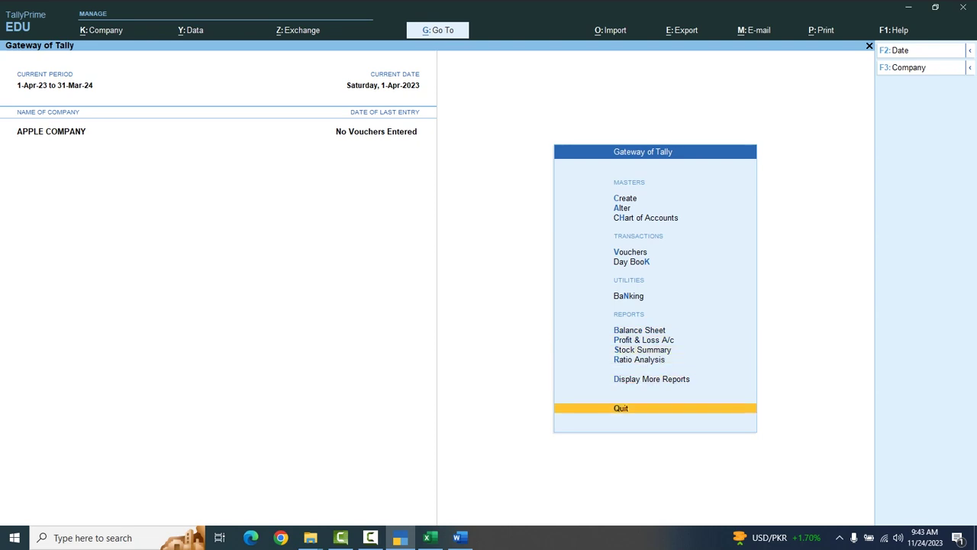
pyautogui.press('Down')
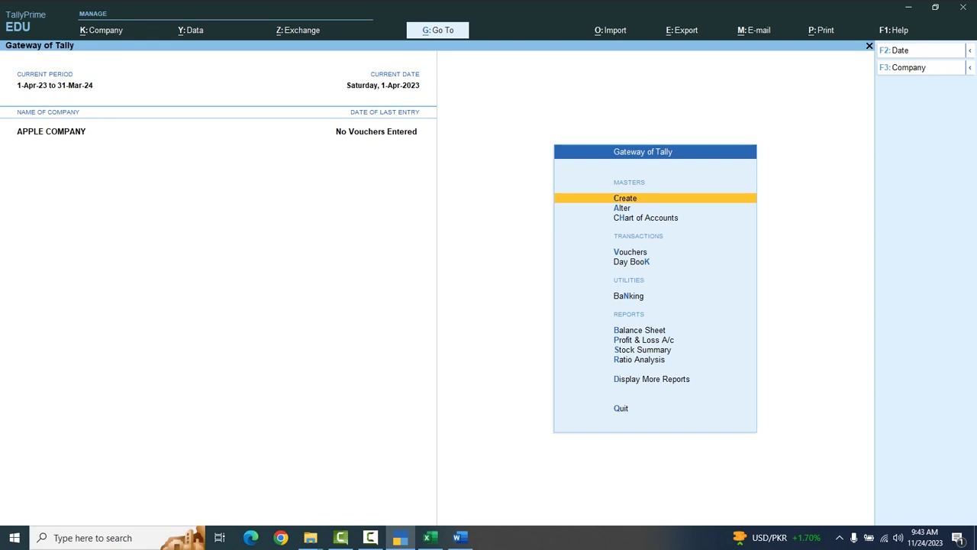
pyautogui.press('Return')
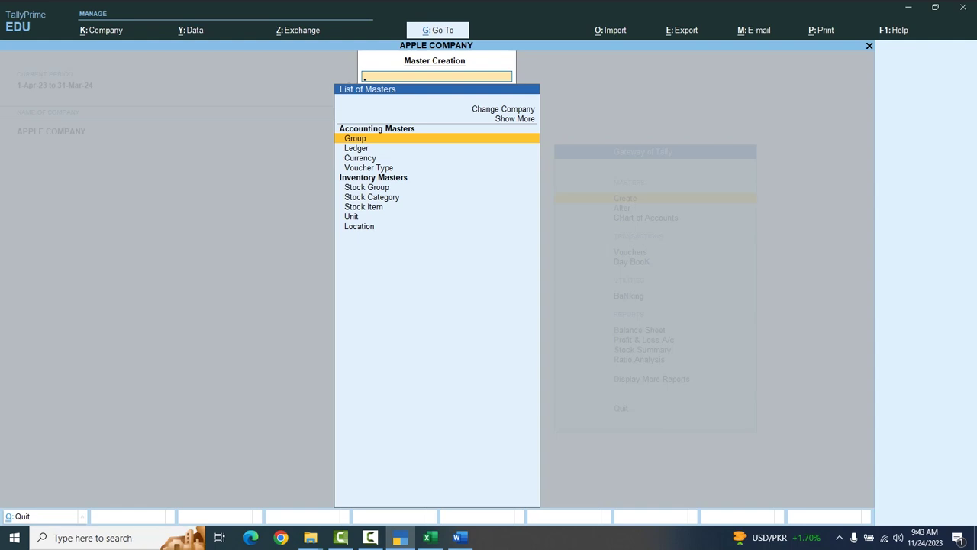
pyautogui.press('Down')
pyautogui.press('Return')
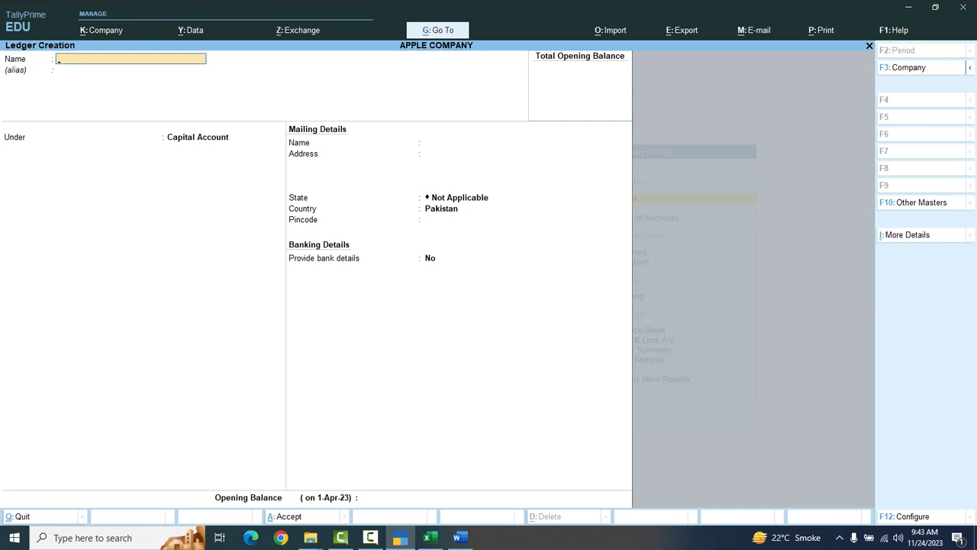
pyautogui.press('Escape')
pyautogui.press('Return')
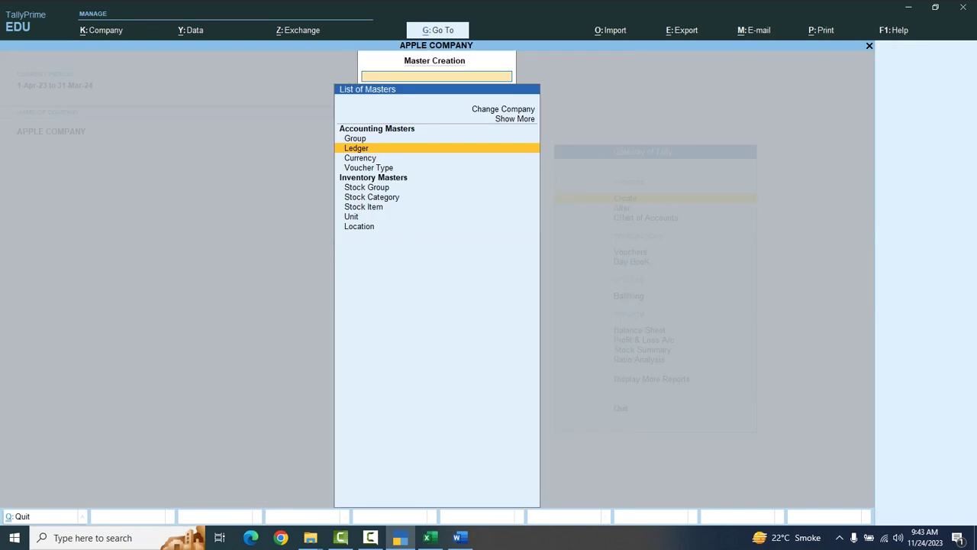
pyautogui.press('Escape')
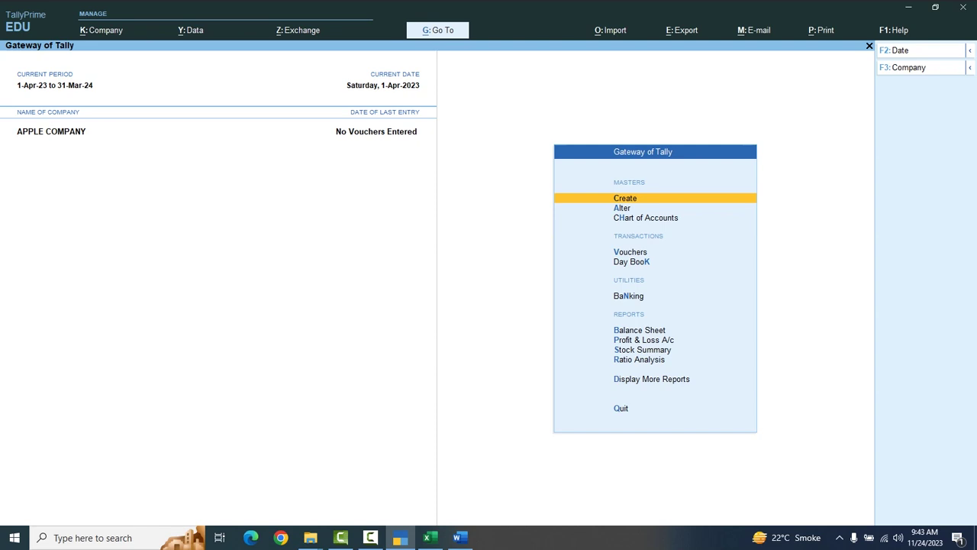
pyautogui.press('Return')
pyautogui.press('Down')
pyautogui.press('Return')
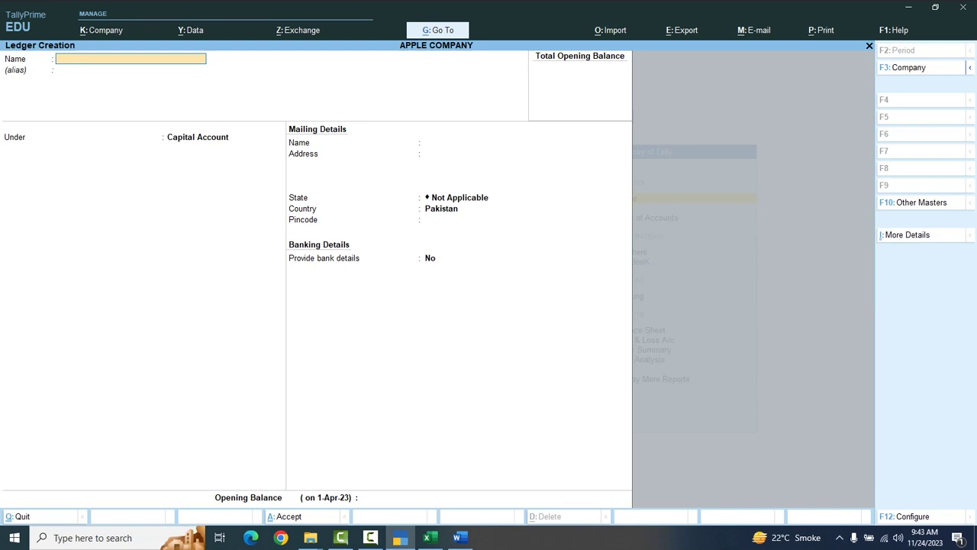
pyautogui.press('Escape')
pyautogui.press('Return')
pyautogui.press('Escape')
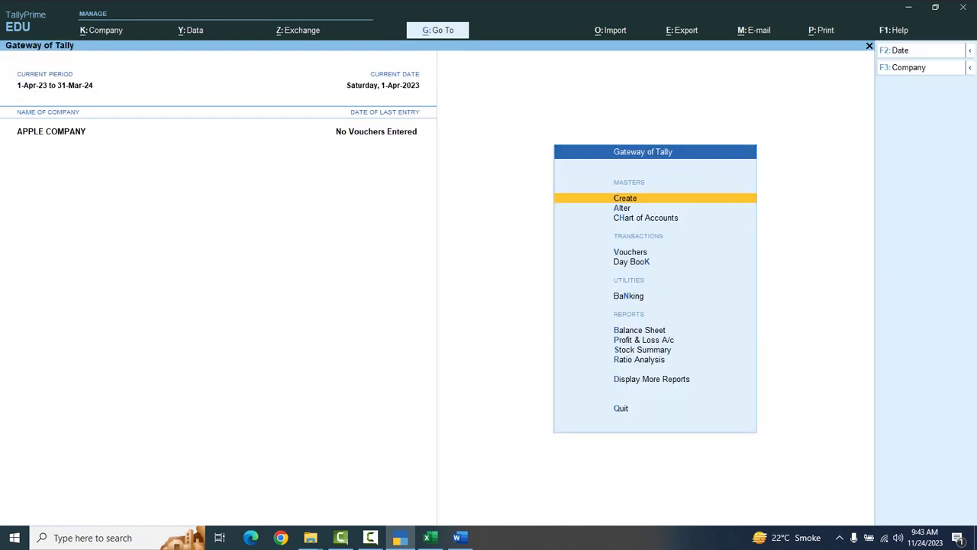
# Start creating a new ledger master for APPLE COMPANY and name it CAPITAL, without an alias
pyautogui.press('Return')
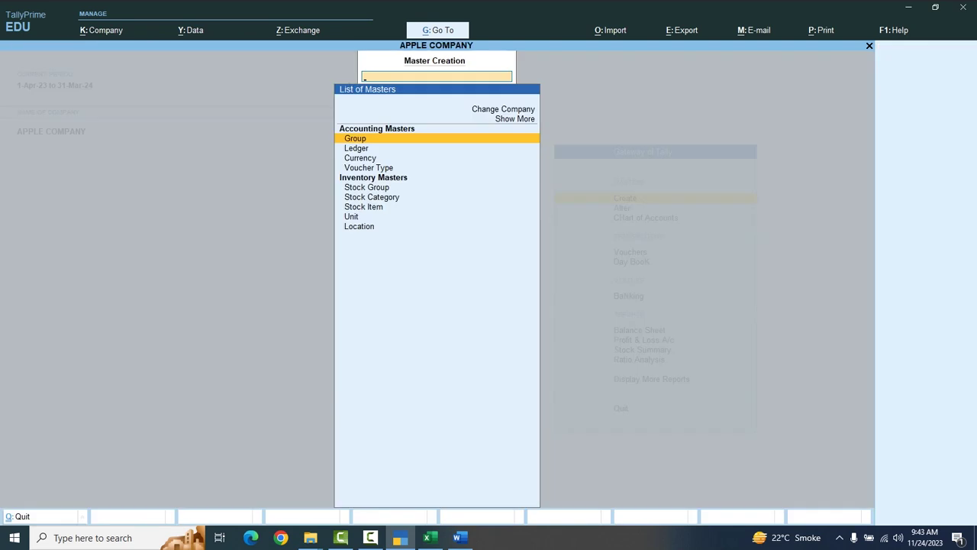
pyautogui.press('Down')
pyautogui.press('Return')
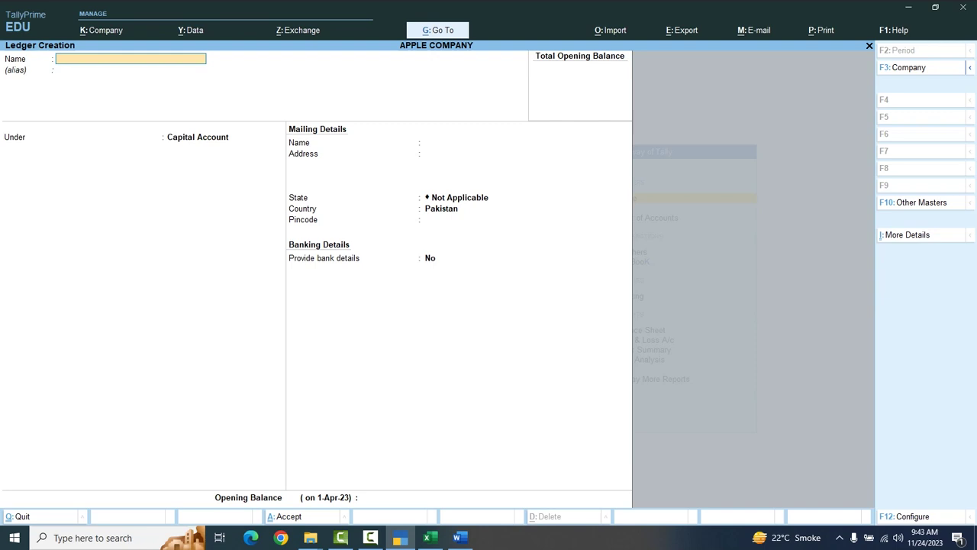
pyautogui.write('CAPITA')
pyautogui.press('Return')
pyautogui.press('Return')
# Look through the account groups available for the CAPITAL ledger and return to Capital Account
pyautogui.press('Down')
pyautogui.press('Down')
pyautogui.press('Down')
pyautogui.press('Down')
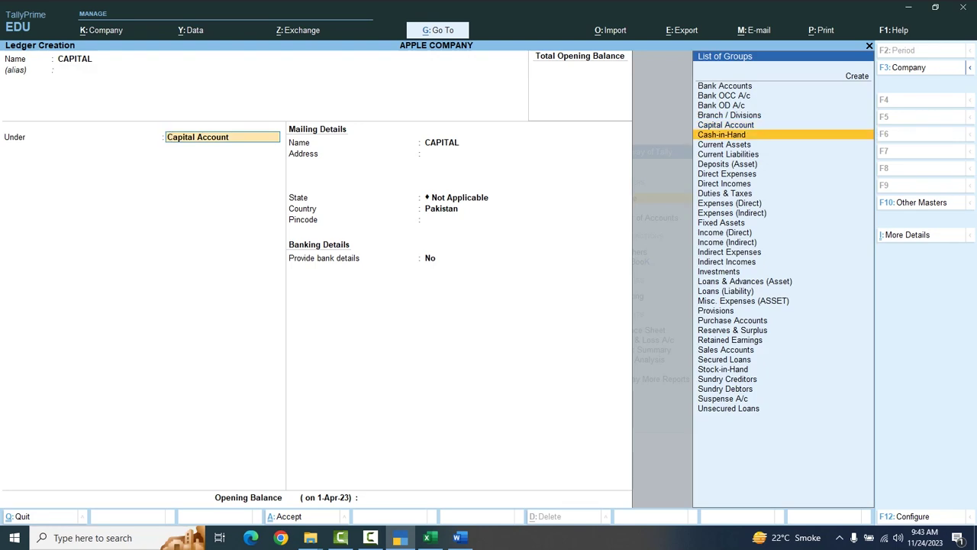
pyautogui.press('Down')
pyautogui.press('Down')
pyautogui.press('Down')
pyautogui.press('Down')
pyautogui.press('Down')
pyautogui.press('Down')
pyautogui.press('Down')
pyautogui.press('Down')
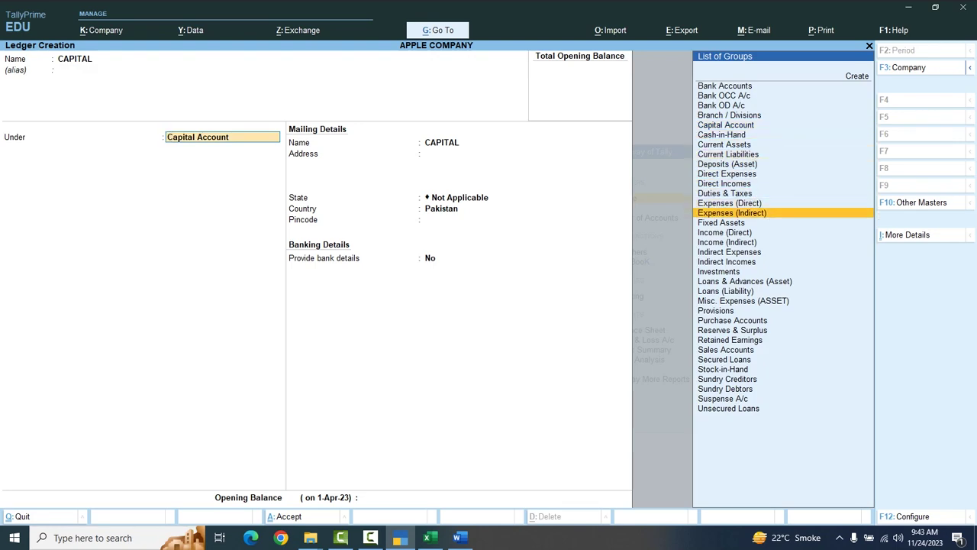
pyautogui.press('Down')
pyautogui.press('Down')
pyautogui.press('Down')
pyautogui.press('Down')
pyautogui.press('Down')
pyautogui.press('Down')
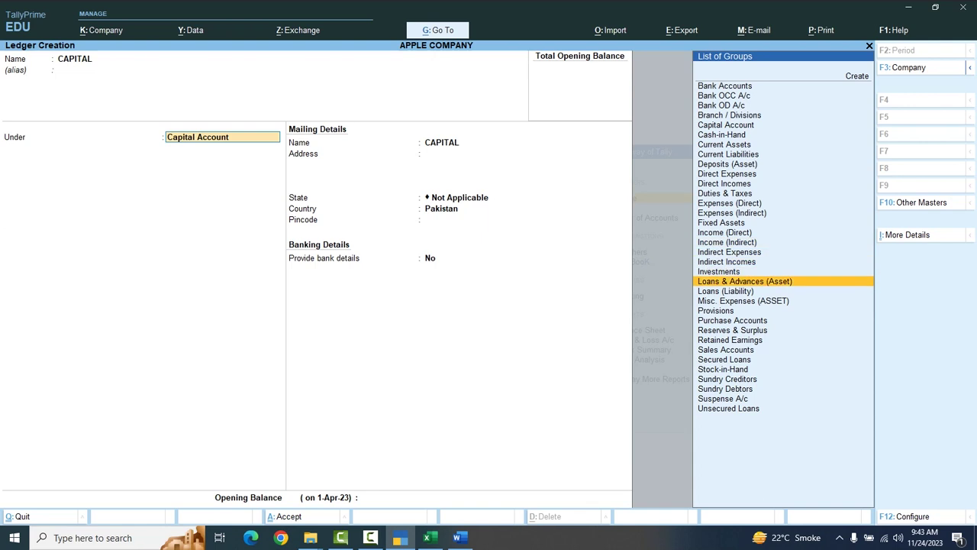
pyautogui.press('Down')
pyautogui.press('Down')
pyautogui.press('Down')
pyautogui.press('Down')
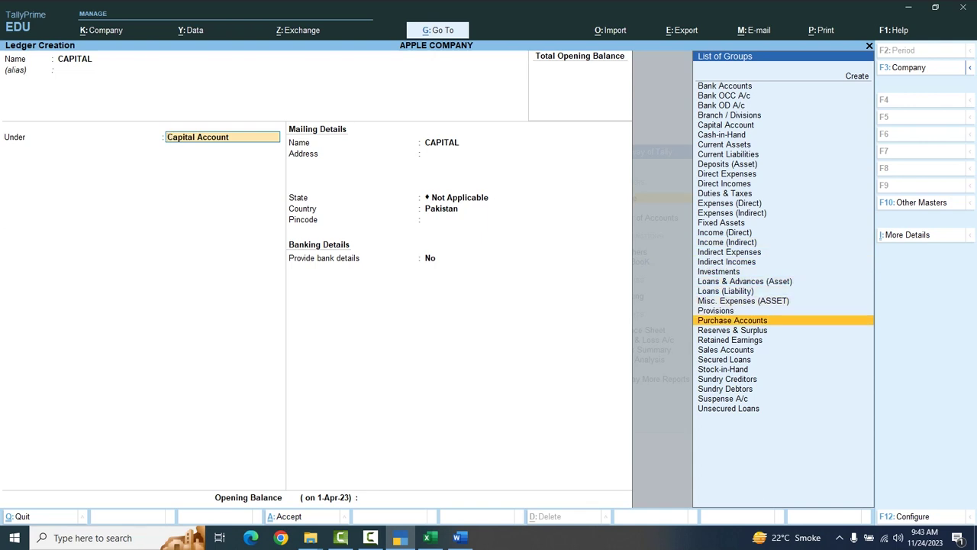
pyautogui.press('Down')
pyautogui.press('Down')
pyautogui.press('Up')
pyautogui.press('Up')
pyautogui.press('Up')
pyautogui.press('Up')
pyautogui.press('Up')
pyautogui.press('Up')
pyautogui.press('Up')
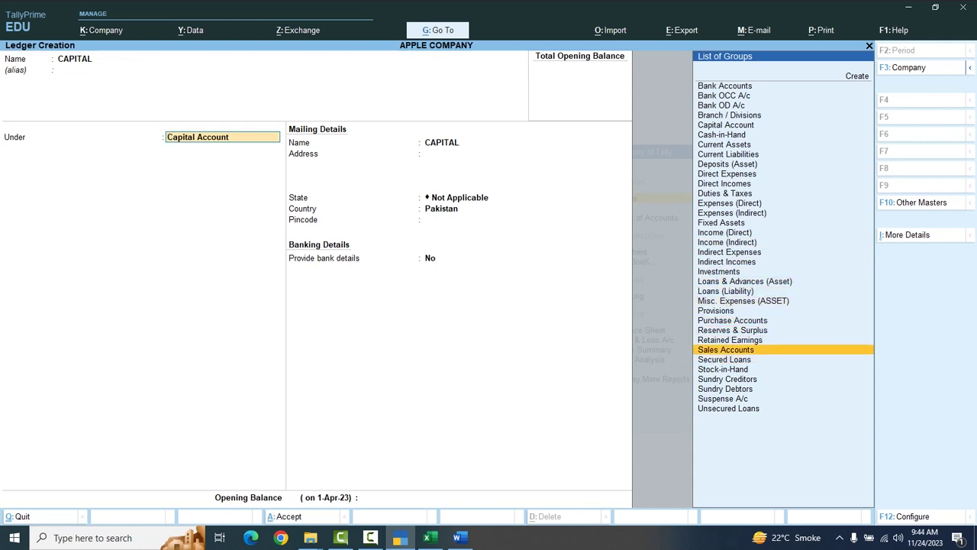
pyautogui.press('Up')
pyautogui.press('Up')
pyautogui.press('Up')
pyautogui.press('Up')
pyautogui.press('Up')
pyautogui.press('Up')
pyautogui.press('Up')
pyautogui.press('Up')
pyautogui.press('Up')
pyautogui.press('Up')
pyautogui.press('Up')
pyautogui.press('Up')
pyautogui.press('Up')
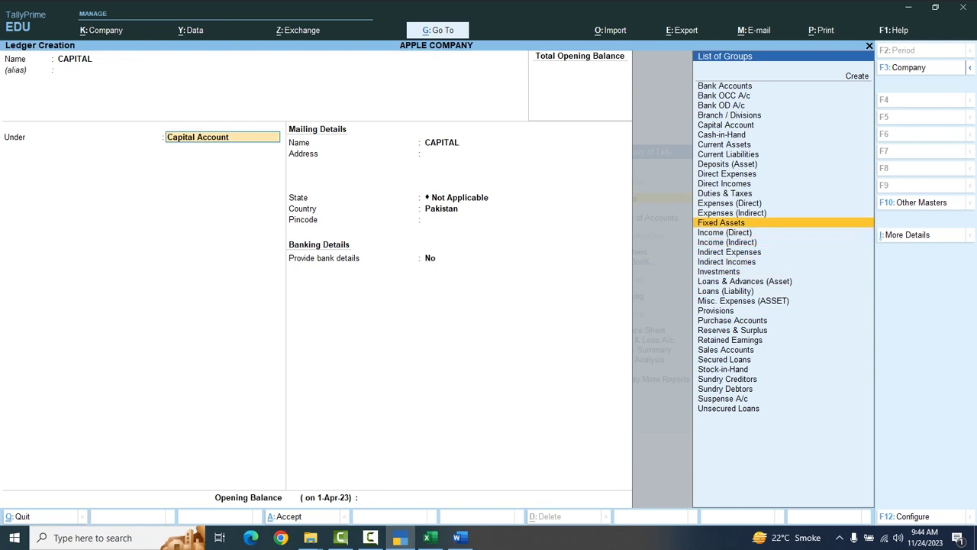
pyautogui.press('Up')
pyautogui.press('Up')
pyautogui.press('Up')
pyautogui.press('Up')
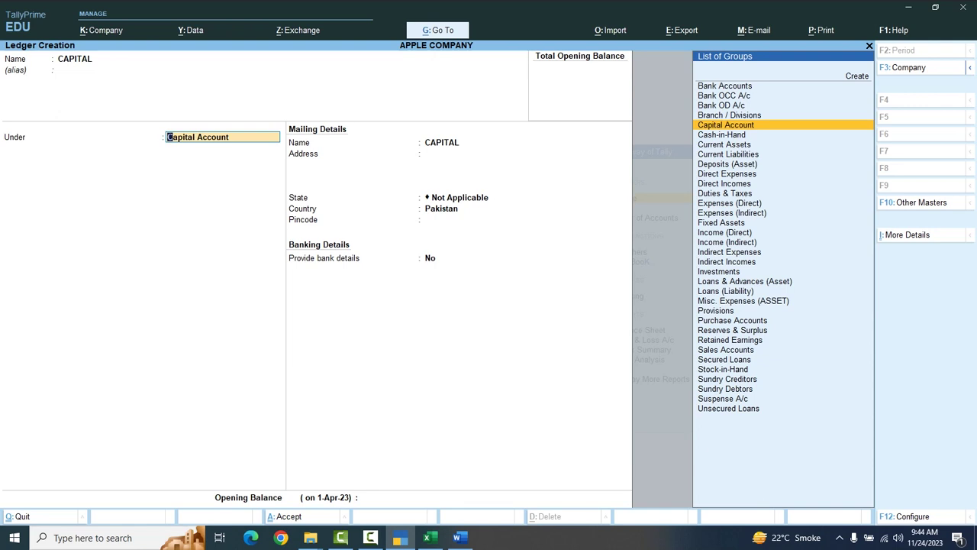
# Place the CAPITAL ledger under Capital Account, keep Pakistan and no bank details, and save it without an opening balance
pyautogui.press('Return')
pyautogui.press('Return')
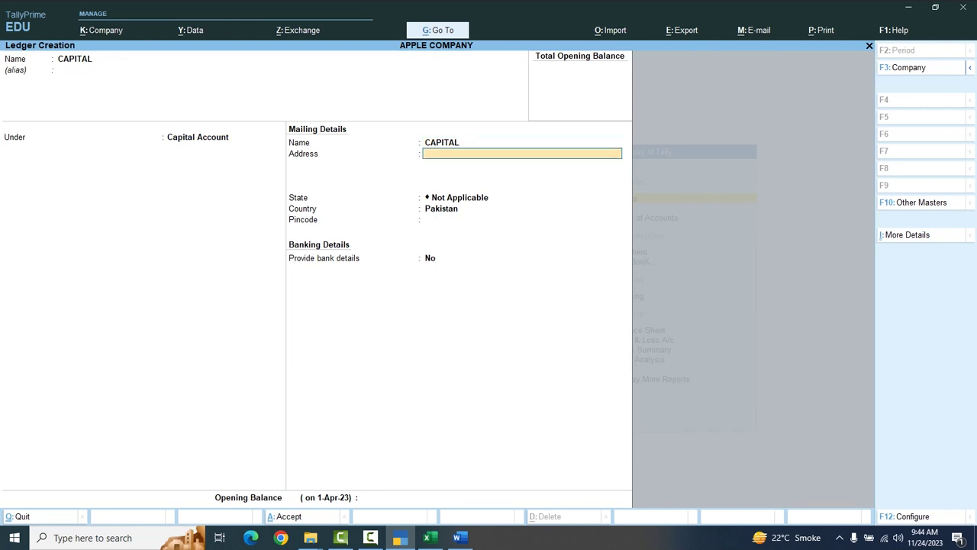
pyautogui.press('Return')
pyautogui.press('Return')
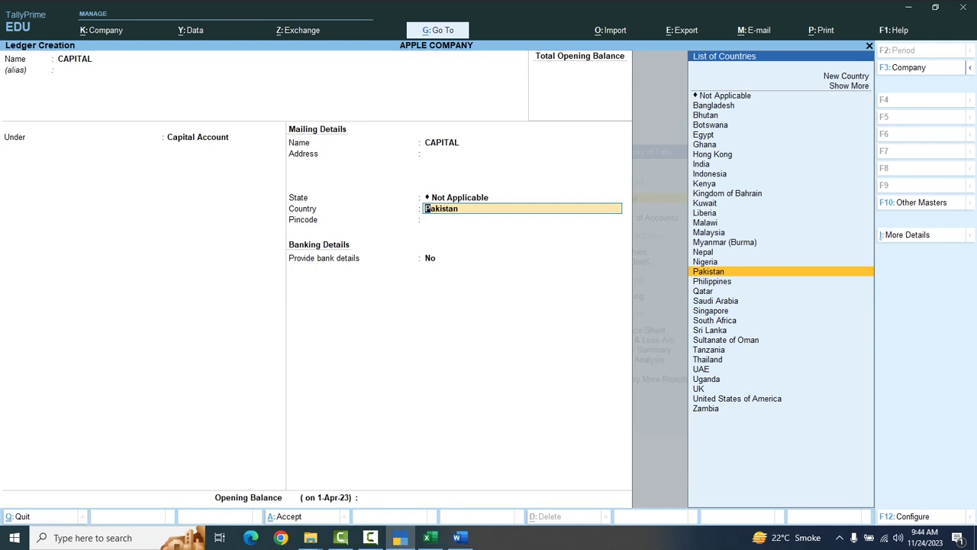
pyautogui.press('Return')
pyautogui.press('Return')
pyautogui.press('Return')
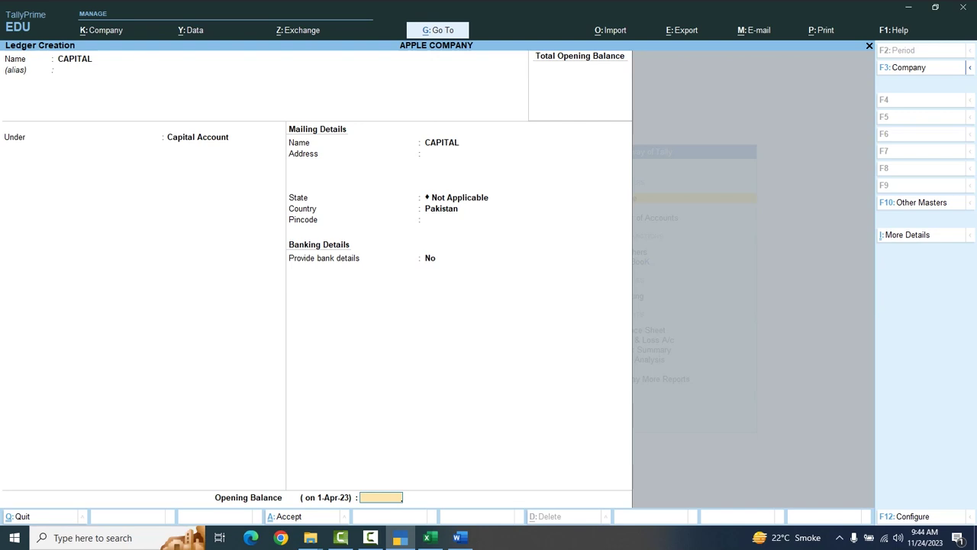
pyautogui.press('Return')
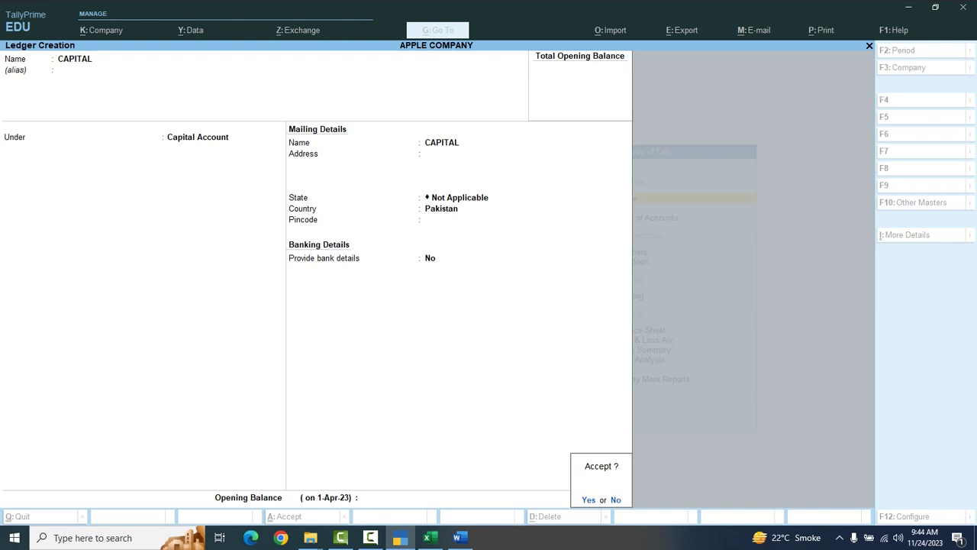
pyautogui.press('y')
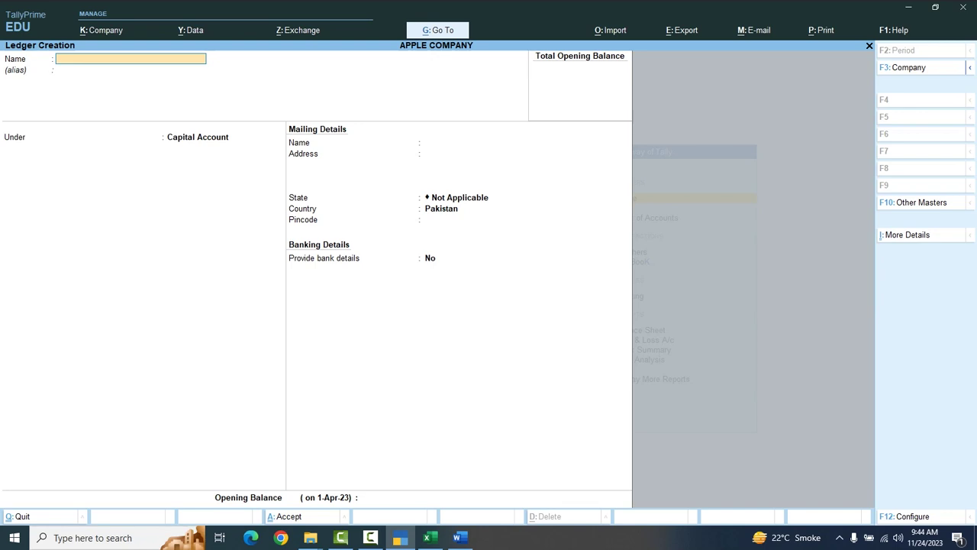
# Name the next new ledger SALE and leave its alias empty
pyautogui.write('SALE')
pyautogui.press('Return')
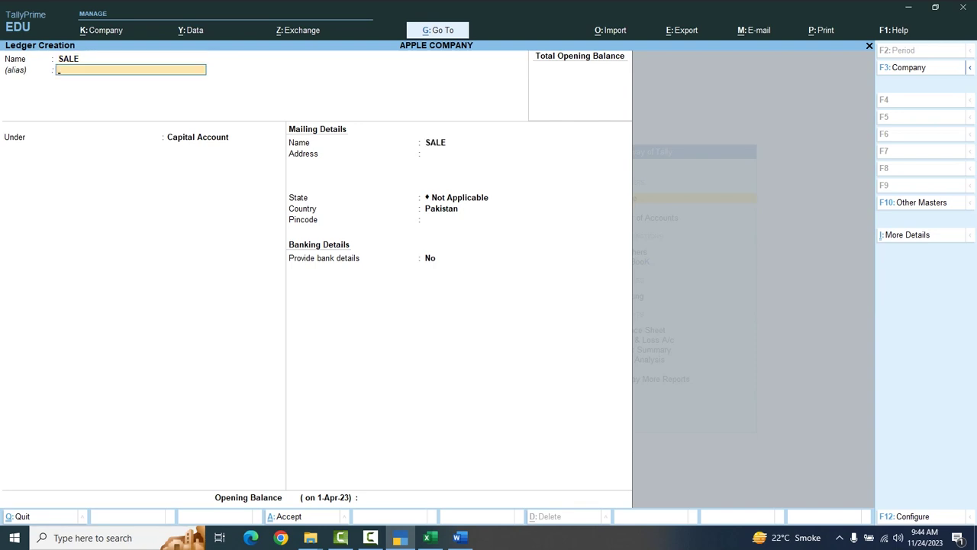
pyautogui.press('Return')
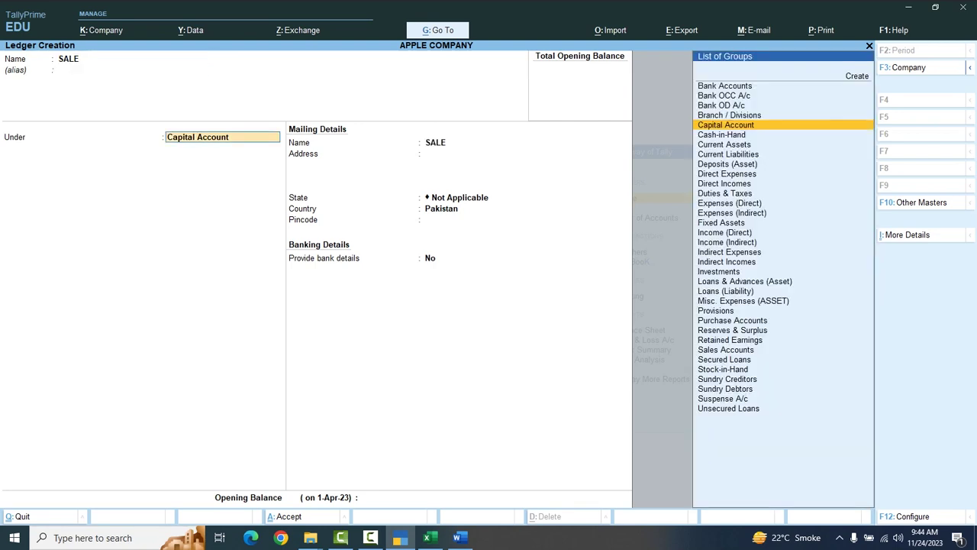
# Assign the SALE ledger to the Direct Incomes group
pyautogui.press('Down')
pyautogui.press('Down')
pyautogui.press('Down')
pyautogui.press('Down')
pyautogui.press('Down')
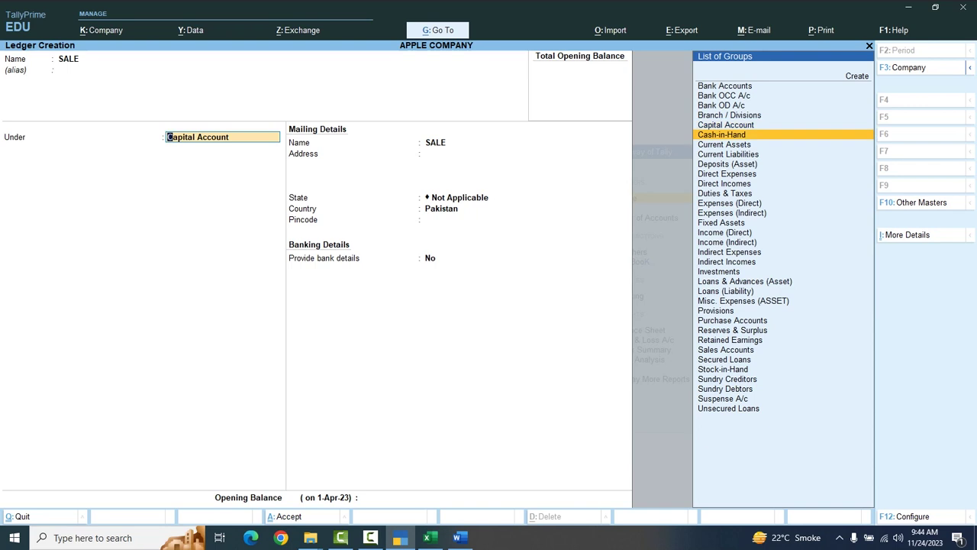
pyautogui.press('Down')
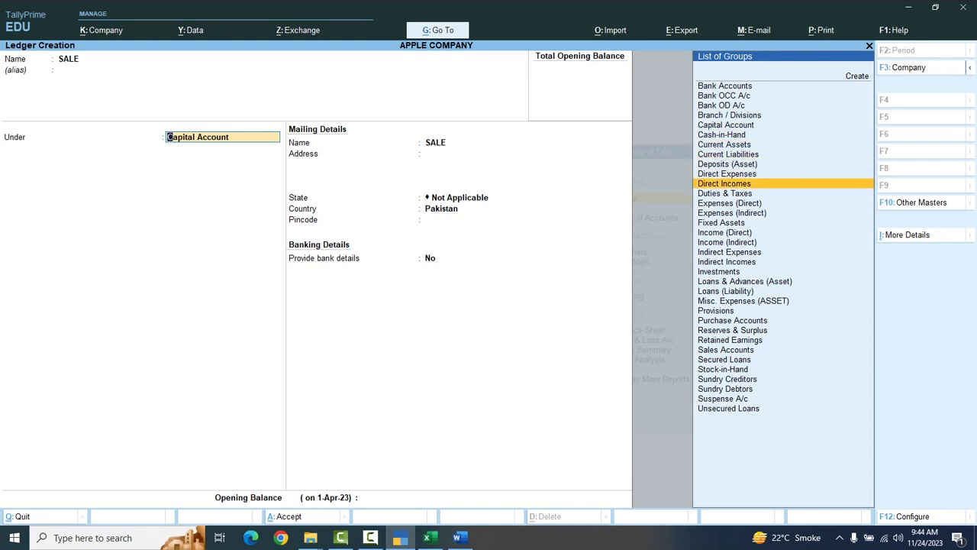
pyautogui.press('Down')
pyautogui.press('Down')
pyautogui.press('Down')
pyautogui.press('Down')
pyautogui.press('Down')
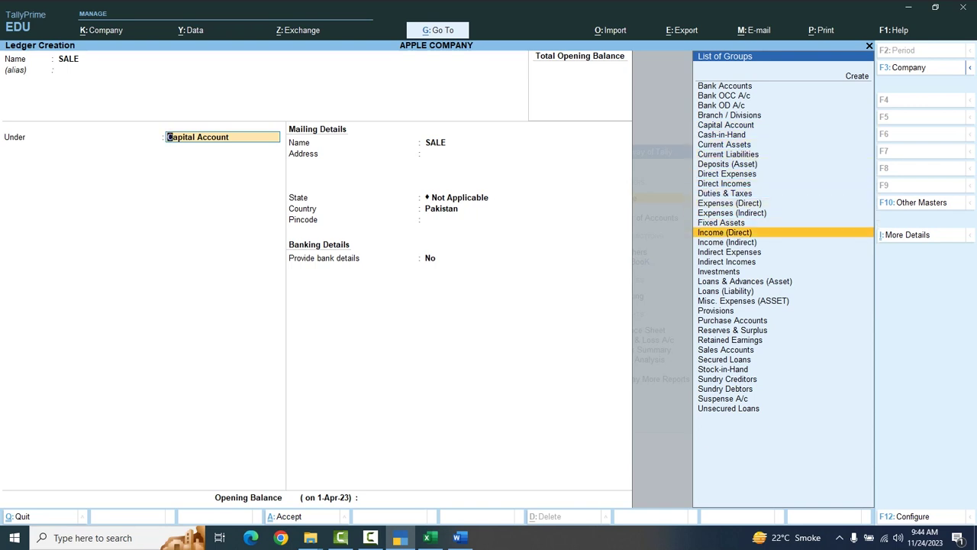
pyautogui.press('Down')
pyautogui.press('Down')
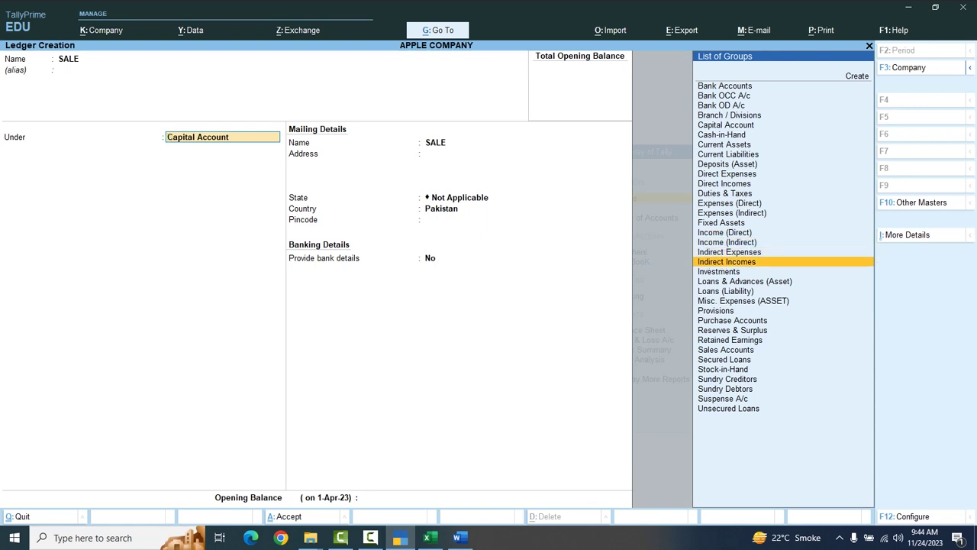
pyautogui.press('Down')
pyautogui.press('Down')
pyautogui.press('Down')
pyautogui.press('Down')
pyautogui.press('Down')
pyautogui.press('Up')
pyautogui.press('Up')
pyautogui.press('Up')
pyautogui.press('Up')
pyautogui.press('Up')
pyautogui.press('Up')
pyautogui.press('Up')
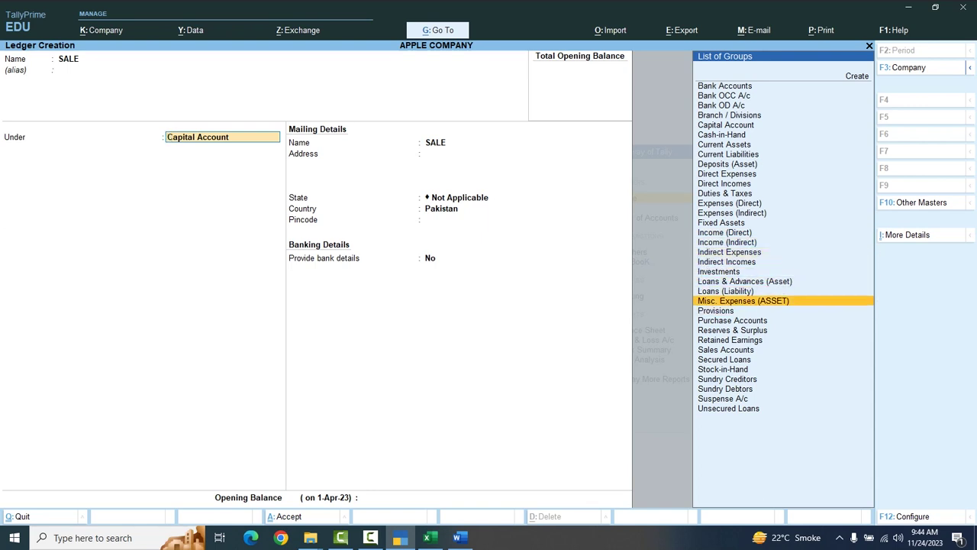
pyautogui.press('Up')
pyautogui.press('Up')
pyautogui.press('Up')
pyautogui.press('Up')
pyautogui.press('Up')
pyautogui.press('Up')
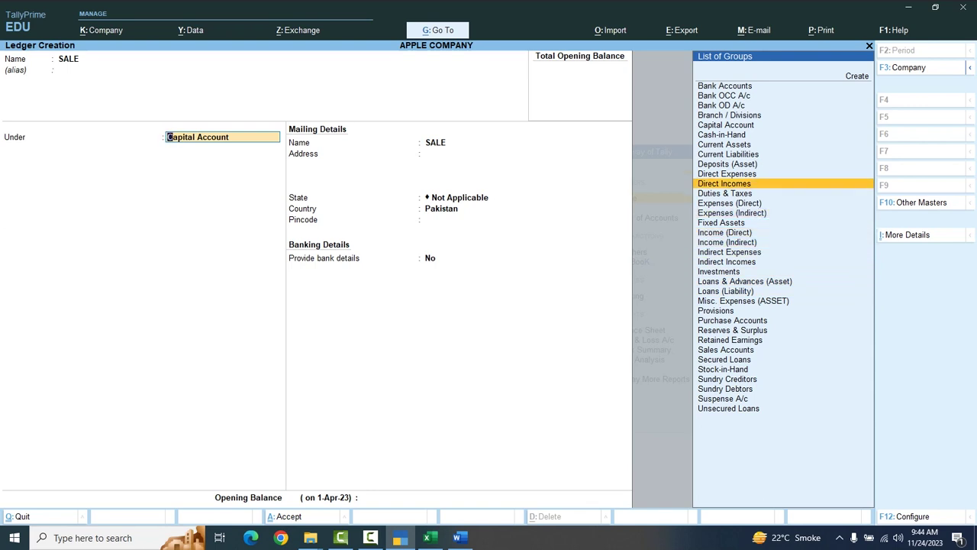
pyautogui.press('Return')
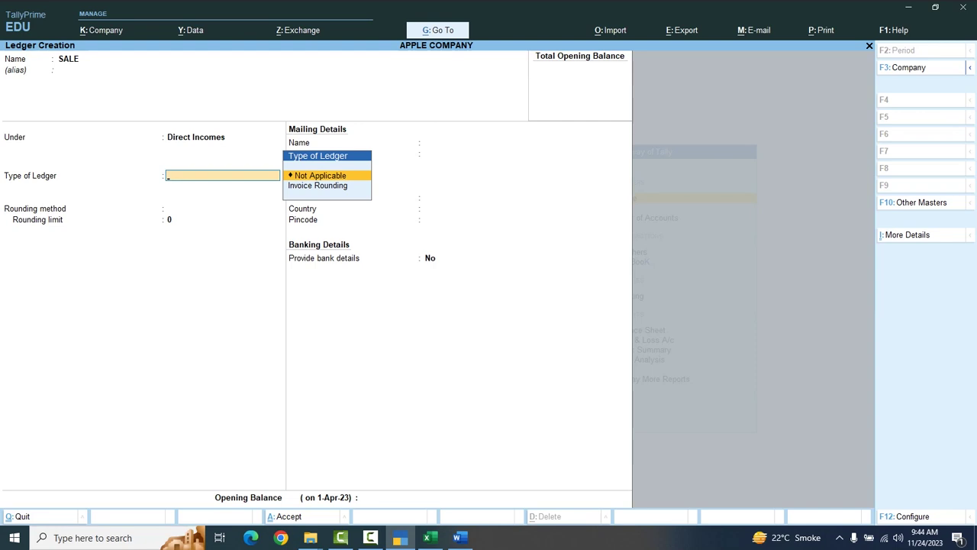
# Set the SALE ledger's type and rounding method to Not Applicable and save it without an opening balance
pyautogui.press('Return')
pyautogui.press('Return')
pyautogui.press('Return')
pyautogui.press('Return')
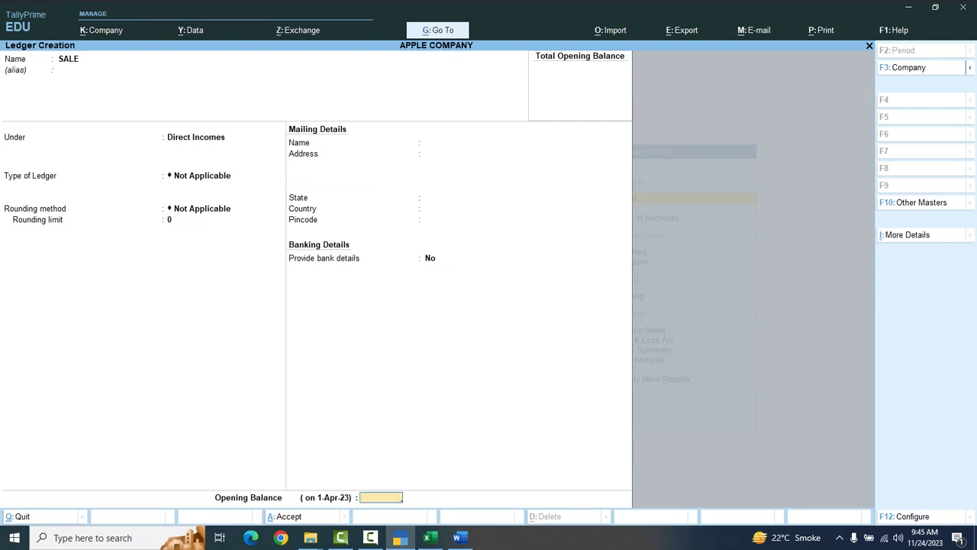
pyautogui.press('Return')
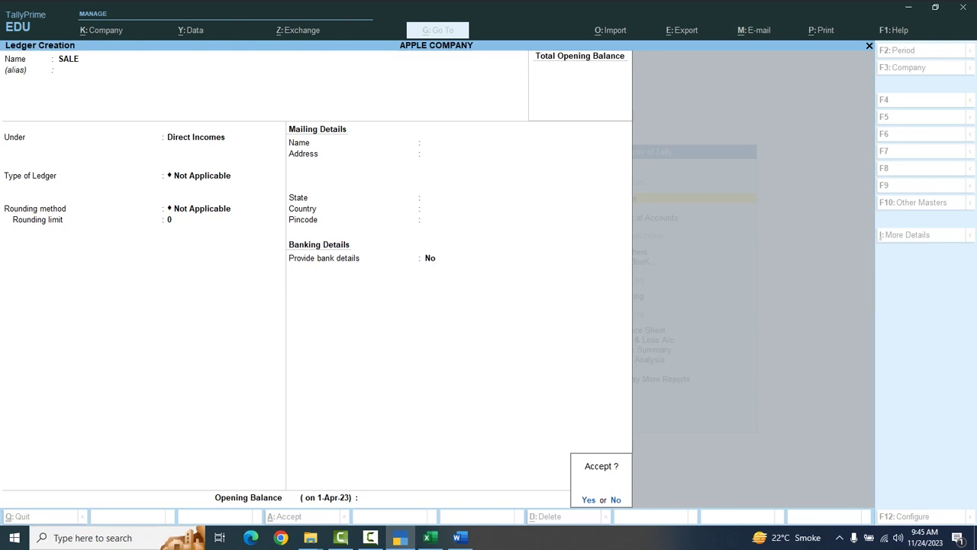
pyautogui.press('Return')
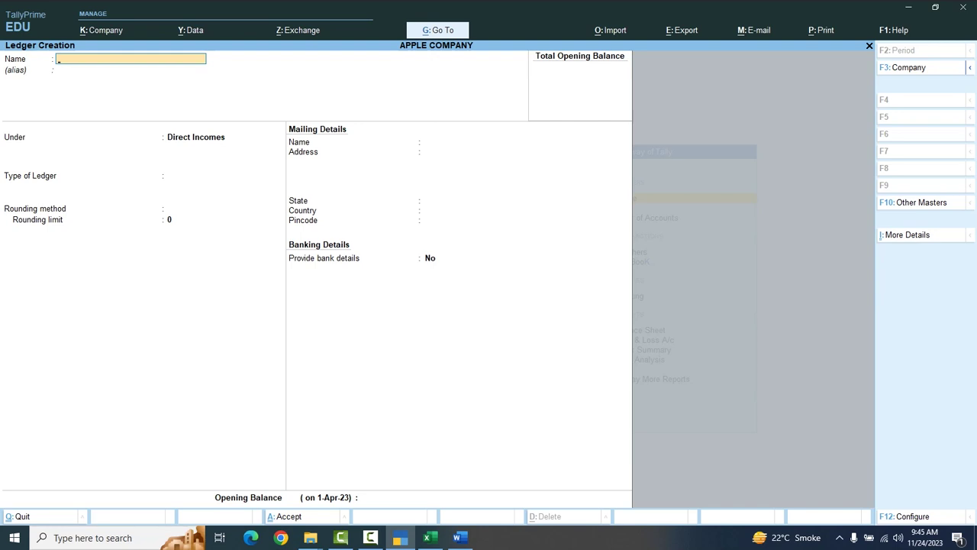
# Name the new ledger ADMISSION FEES without an alias and place it under Direct Incomes
pyautogui.write('ADMISSION FEES')
pyautogui.press('Return')
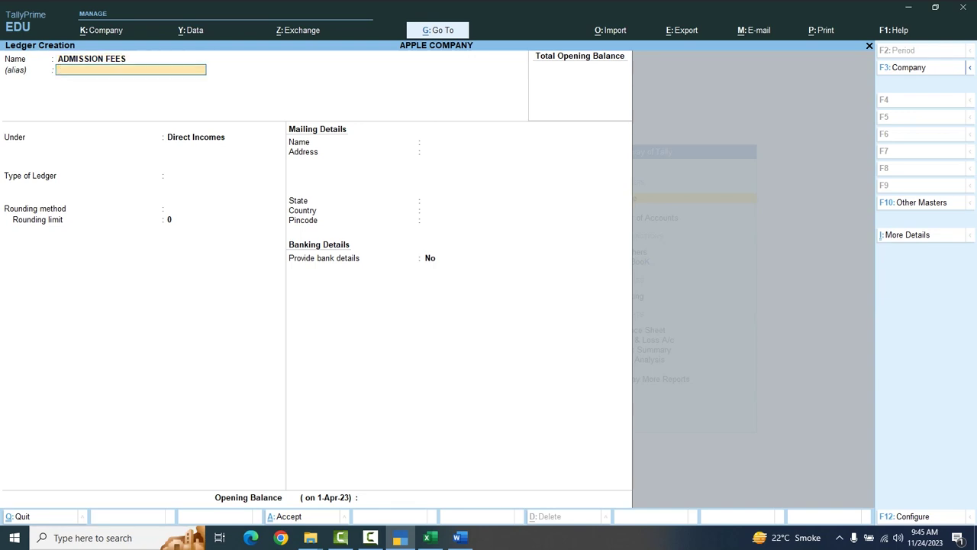
pyautogui.press('Return')
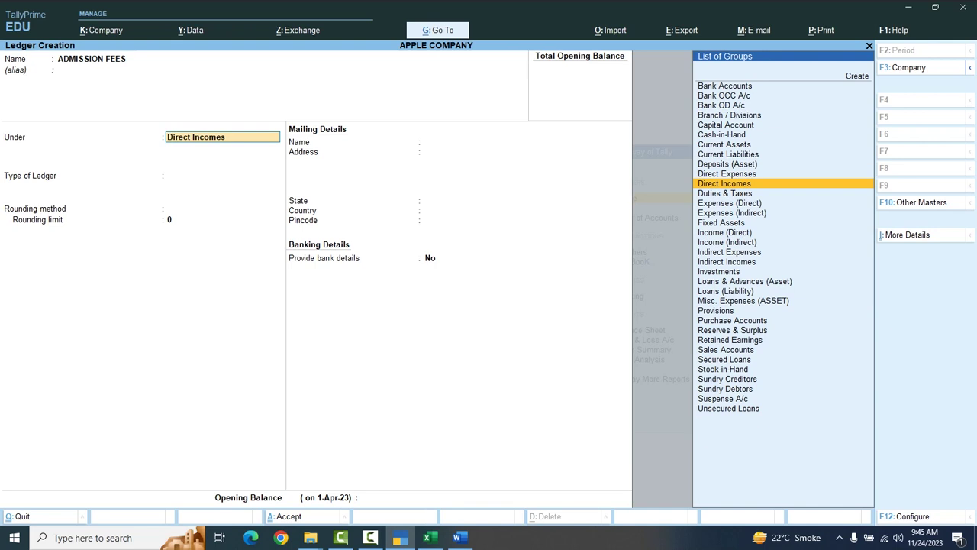
pyautogui.press('Return')
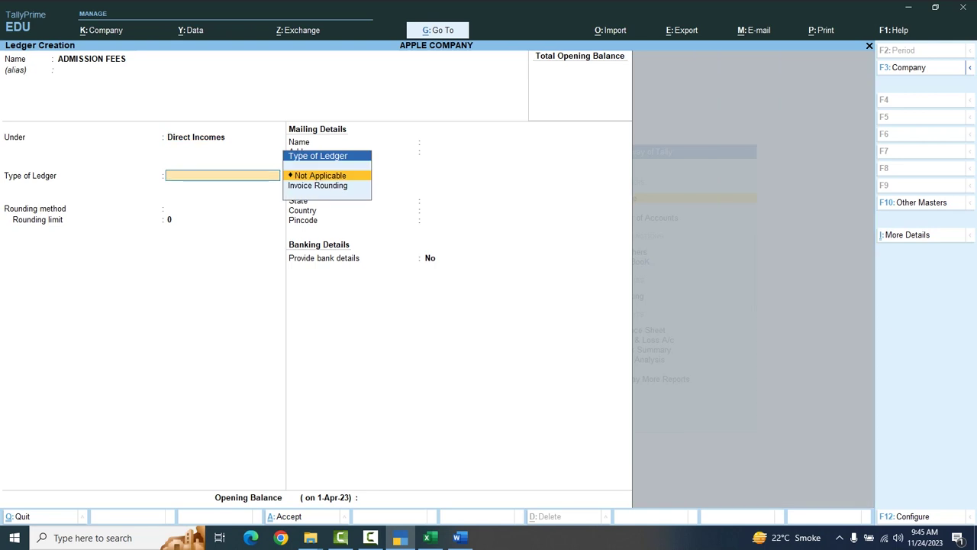
# Set the ADMISSION FEES ledger's type and rounding method to Not Applicable and save it without bank details or an opening balance
pyautogui.press('Return')
pyautogui.press('Return')
pyautogui.press('Return')
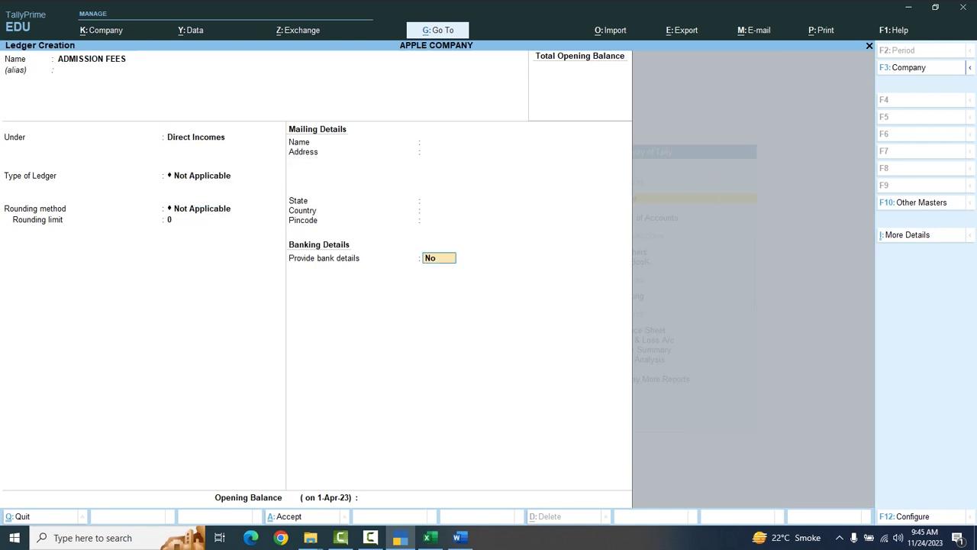
pyautogui.press('Return')
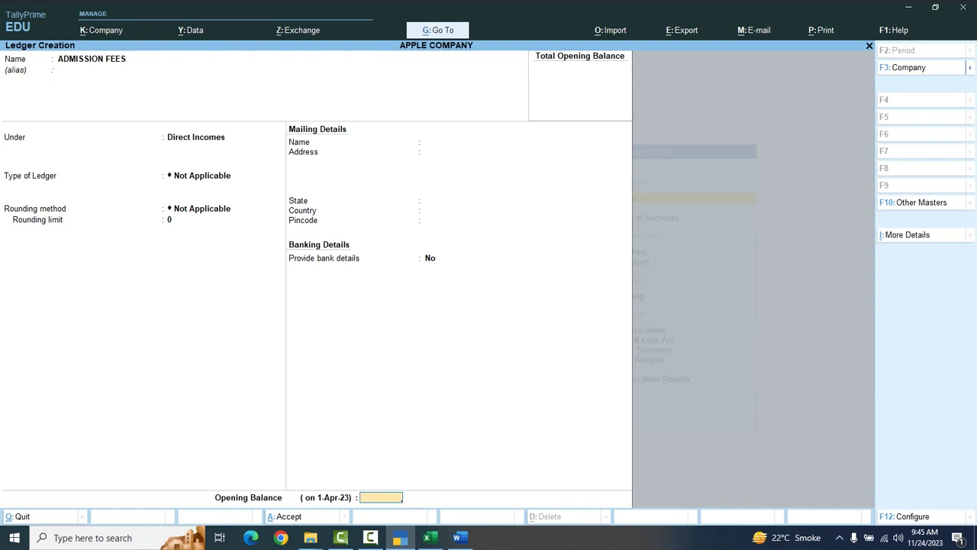
pyautogui.press('Return')
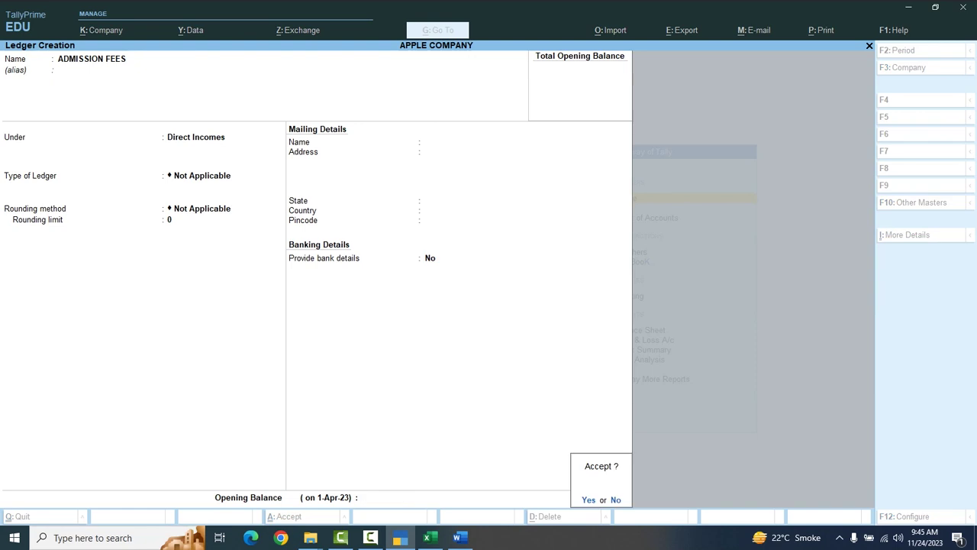
pyautogui.press('Return')
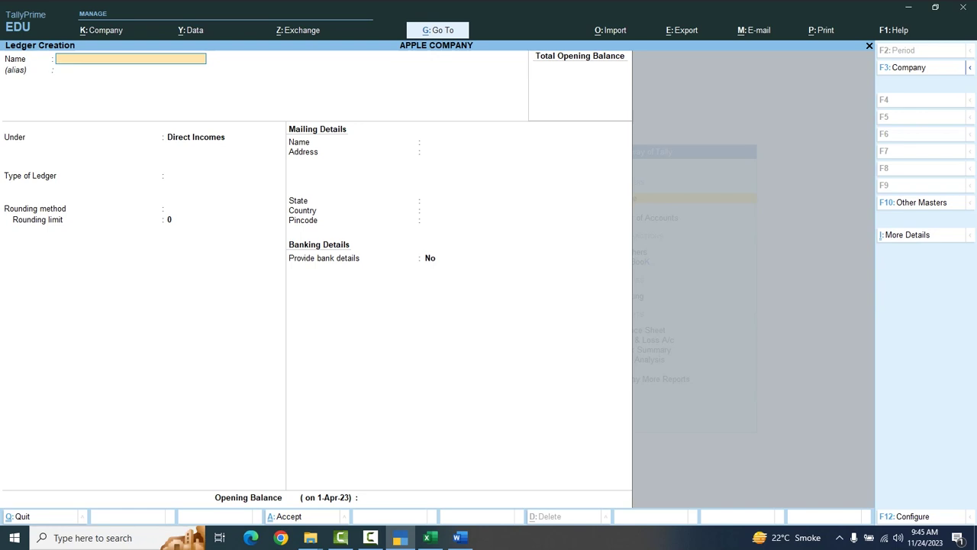
# Name the next new ledger DONATION without an alias and place it under Direct Incomes
pyautogui.write('DONATION')
pyautogui.press('Return')
pyautogui.press('Return')
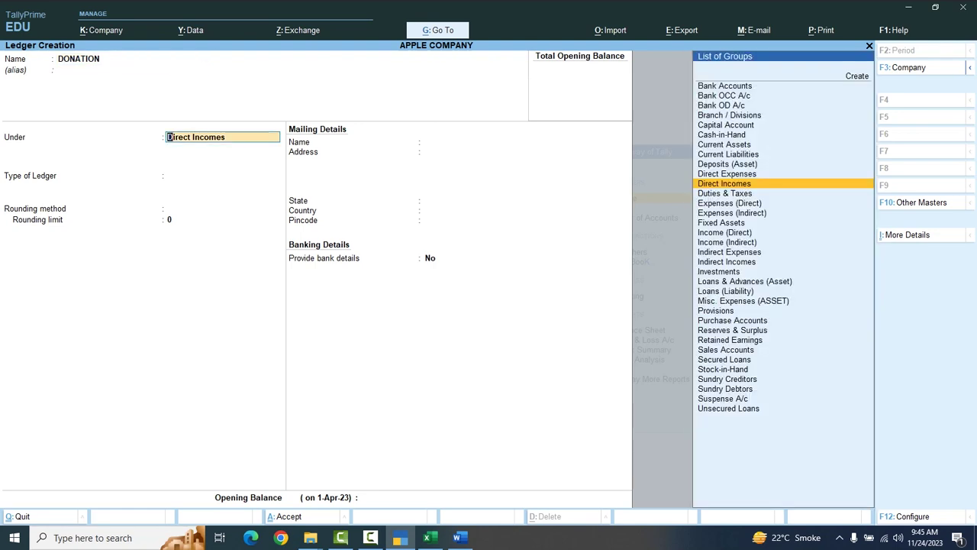
pyautogui.press('Return')
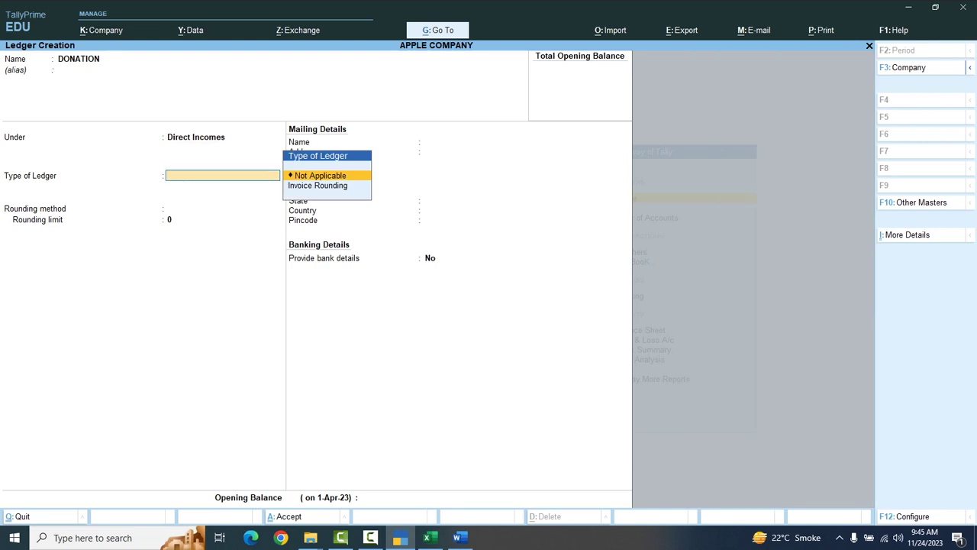
# Set the DONATION ledger's type and rounding method to Not Applicable and save it without bank details or an opening balance
pyautogui.press('Return')
pyautogui.press('Return')
pyautogui.press('Return')
pyautogui.press('Return')
pyautogui.press('Return')
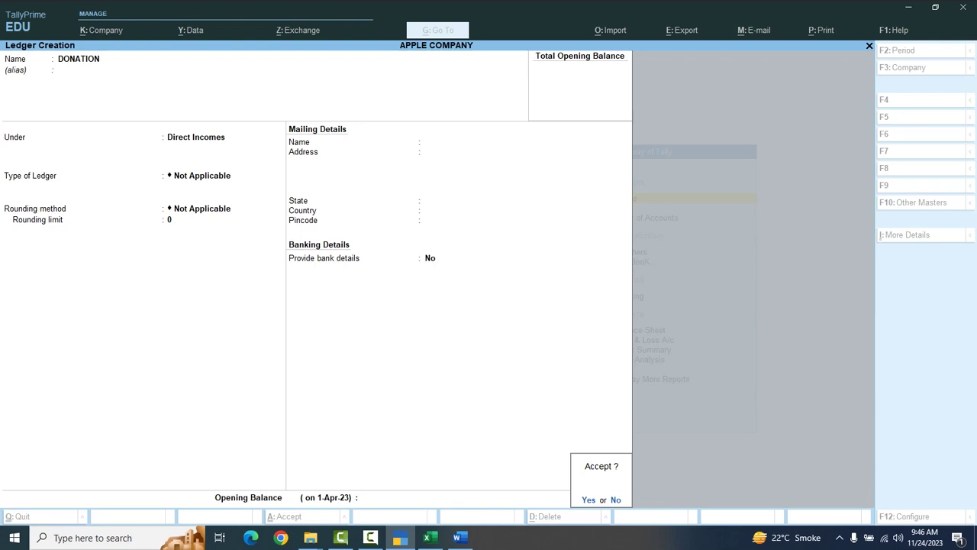
pyautogui.press('Return')
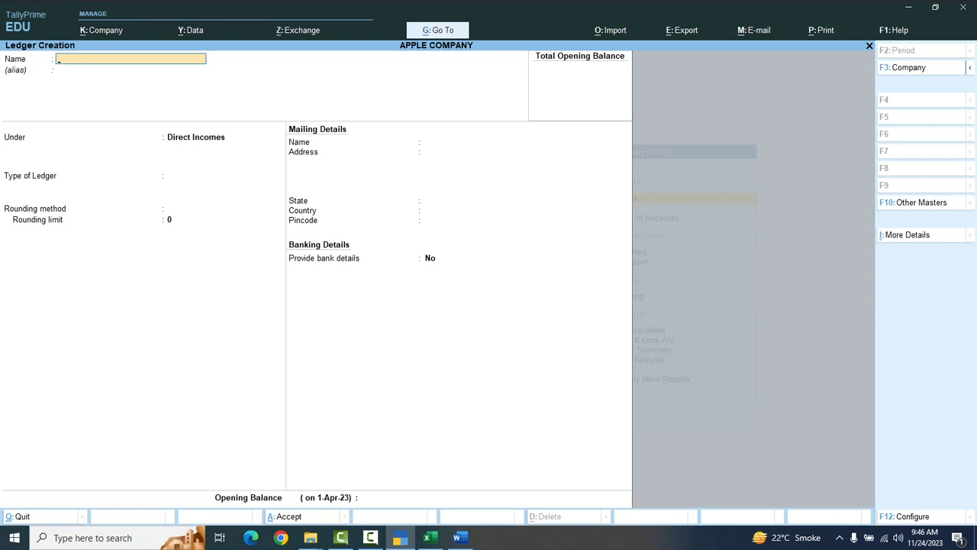
# Name the next new ledger FURNITURE without an alias and assign it to the Fixed Assets group
pyautogui.write('FURNITURE')
pyautogui.press('Return')
pyautogui.press('Return')
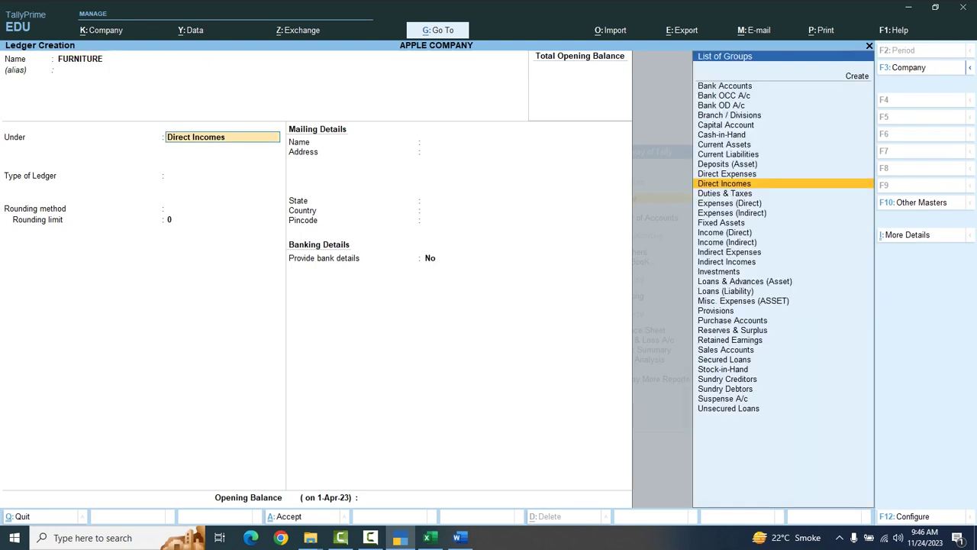
pyautogui.press('Down')
pyautogui.press('Down')
pyautogui.press('Down')
pyautogui.press('Down')
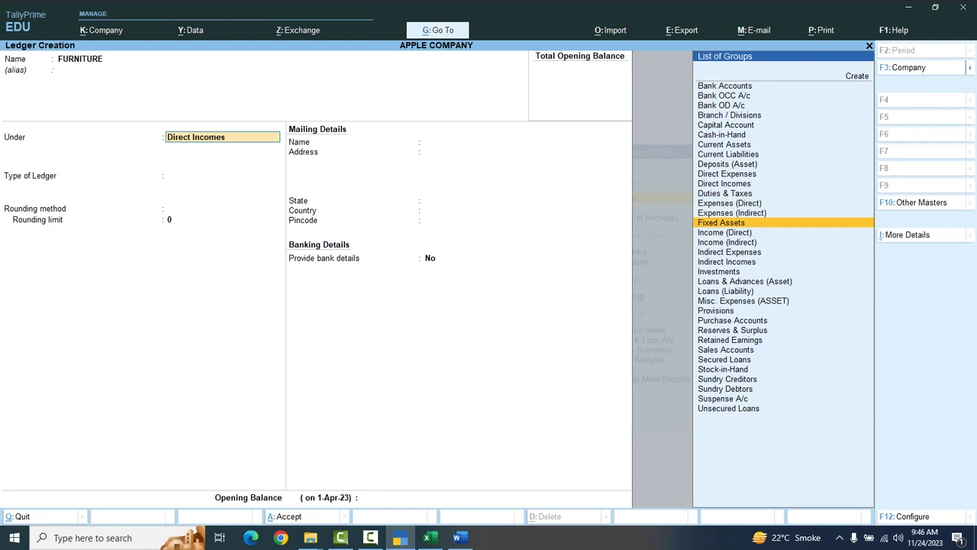
pyautogui.press('Return')
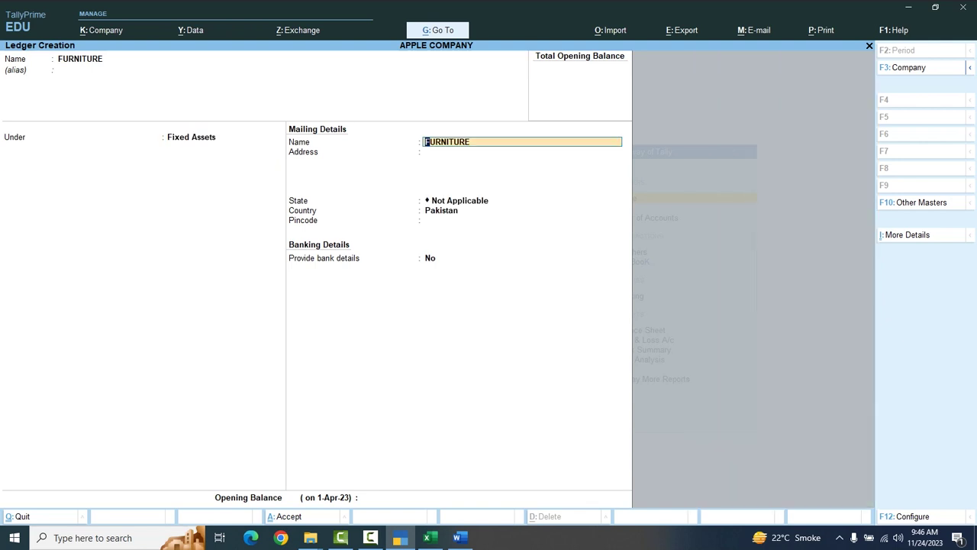
# Keep Pakistan as the FURNITURE ledger's country with no address or bank details, and save it without an opening balance
pyautogui.press('Return')
pyautogui.press('Return')
pyautogui.press('Return')
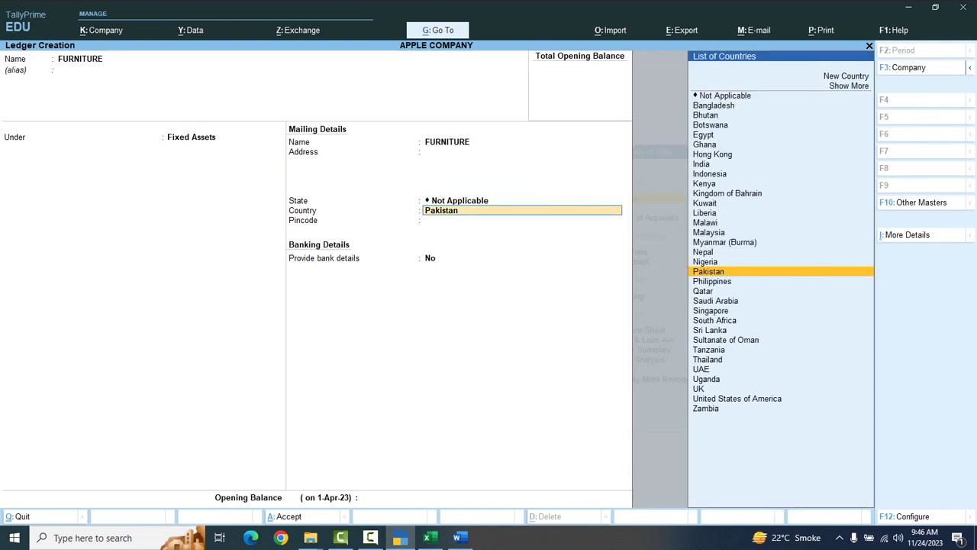
pyautogui.press('Return')
pyautogui.press('Return')
pyautogui.press('Return')
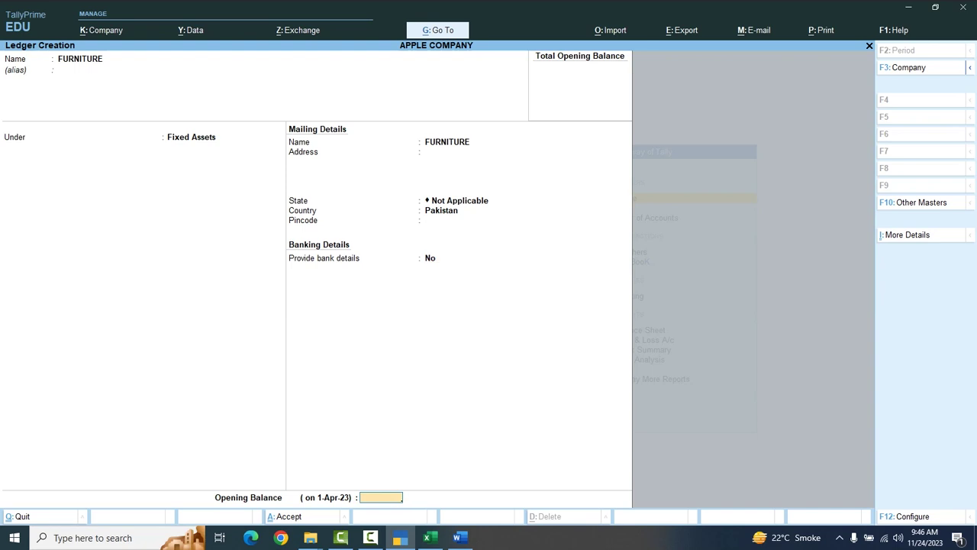
pyautogui.press('Return')
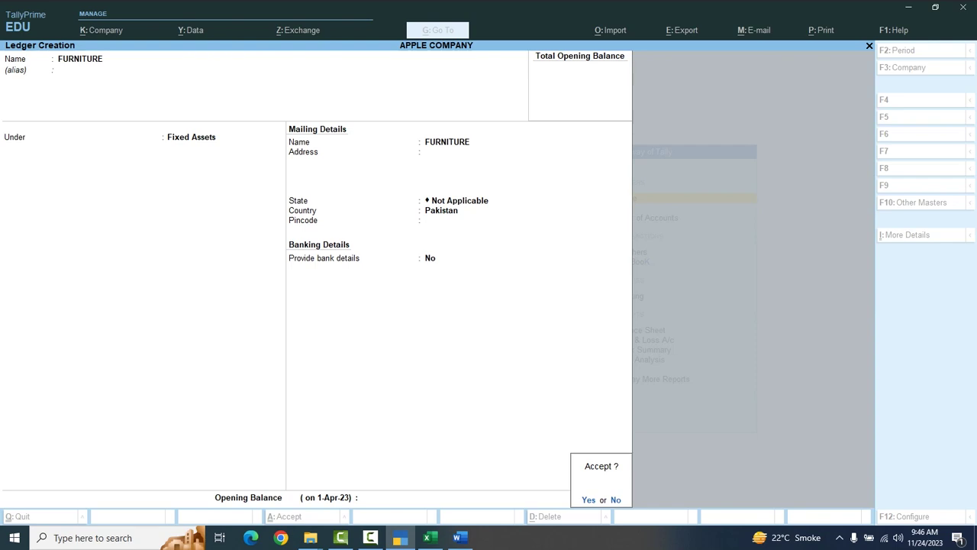
pyautogui.press('Return')
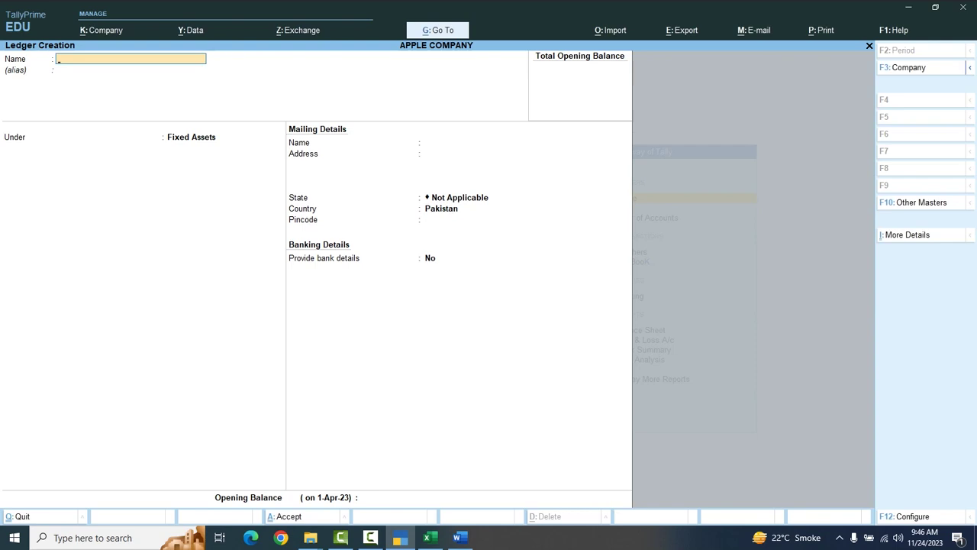
# Name the next new ledger MACHINERY AND EQUIPMENT without an alias and place it under Fixed Assets
pyautogui.write('MACHINERY AND EQUIPME')
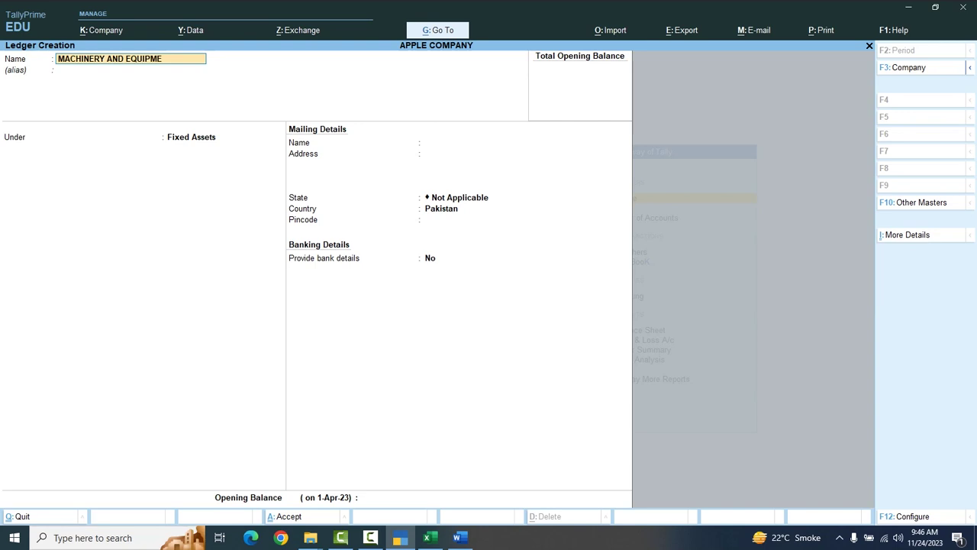
pyautogui.write('NT')
pyautogui.press('Return')
pyautogui.press('Return')
pyautogui.press('Down')
pyautogui.press('Down')
pyautogui.press('Up')
pyautogui.press('Up')
pyautogui.press('Up')
pyautogui.press('Up')
pyautogui.press('Up')
pyautogui.press('Down')
pyautogui.press('Down')
pyautogui.press('Down')
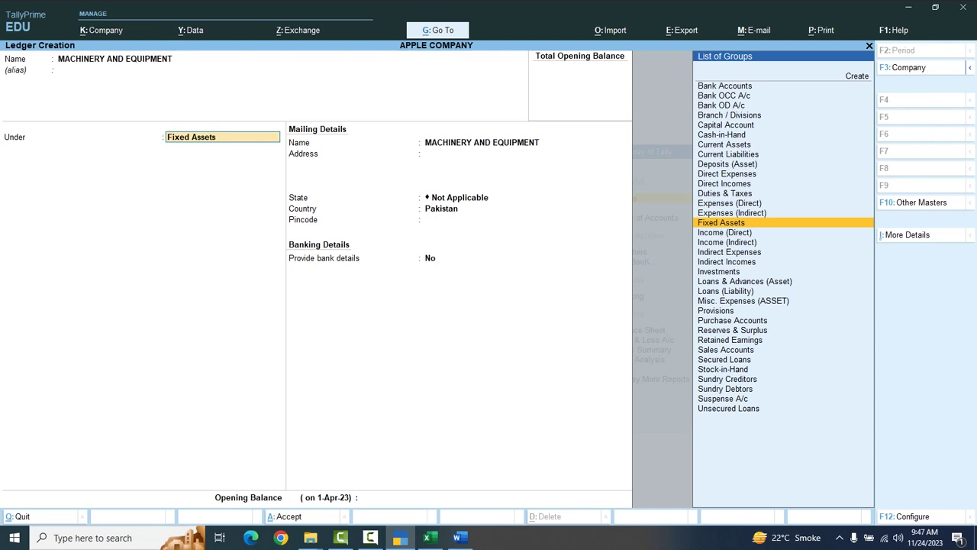
pyautogui.press('Return')
# Keep the MACHINERY AND EQUIPMENT ledger's default mailing details and no bank details, and save it without an opening balance
pyautogui.press('Return')
pyautogui.press('Return')
pyautogui.press('Return')
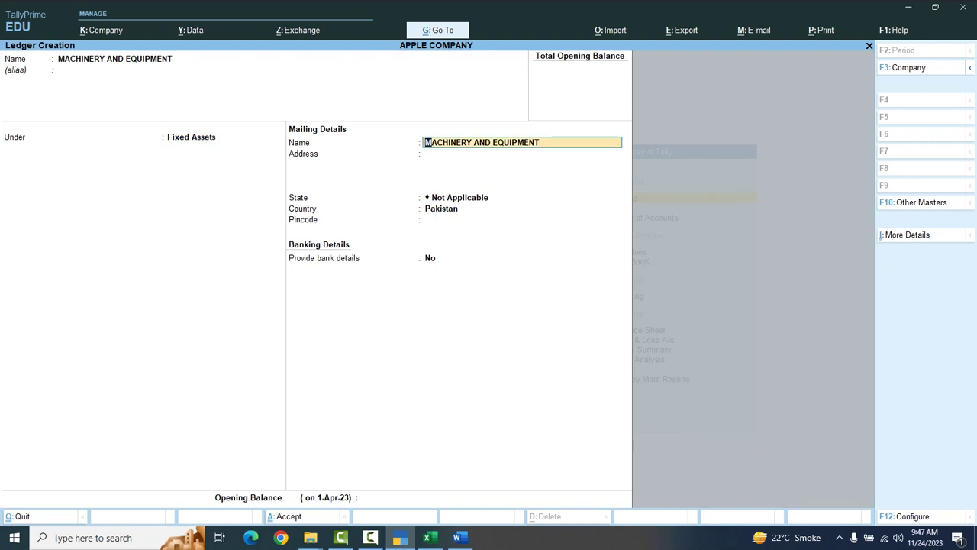
pyautogui.press('Return')
pyautogui.press('Return')
pyautogui.press('Return')
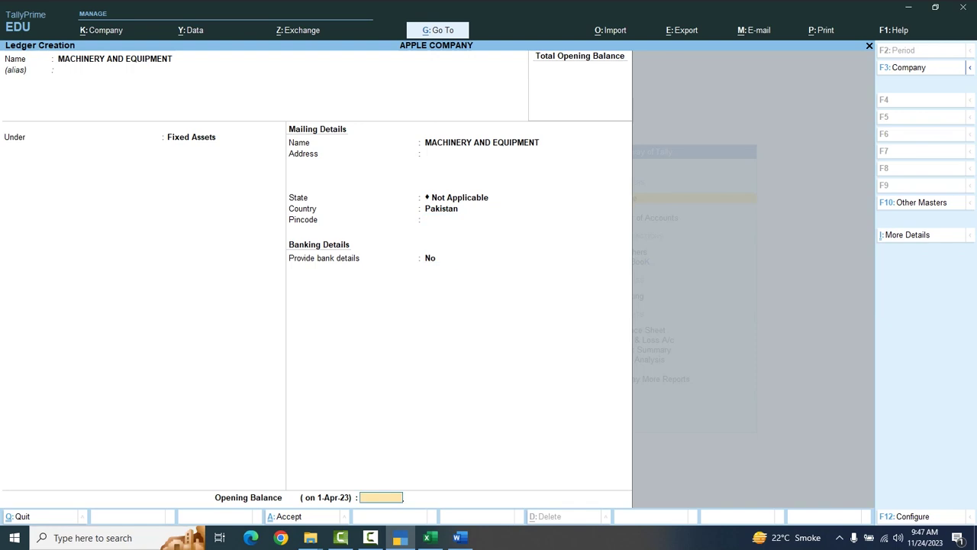
pyautogui.press('Return')
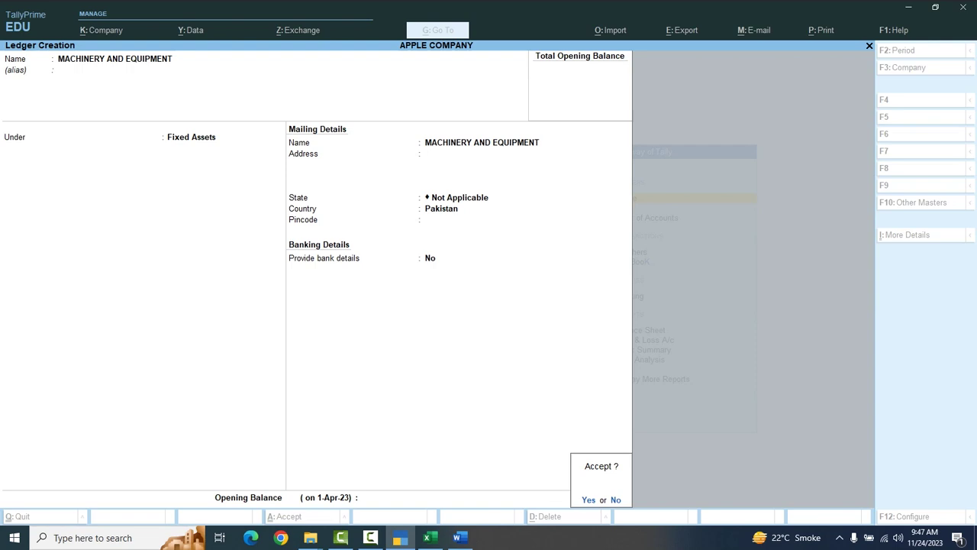
pyautogui.press('y')
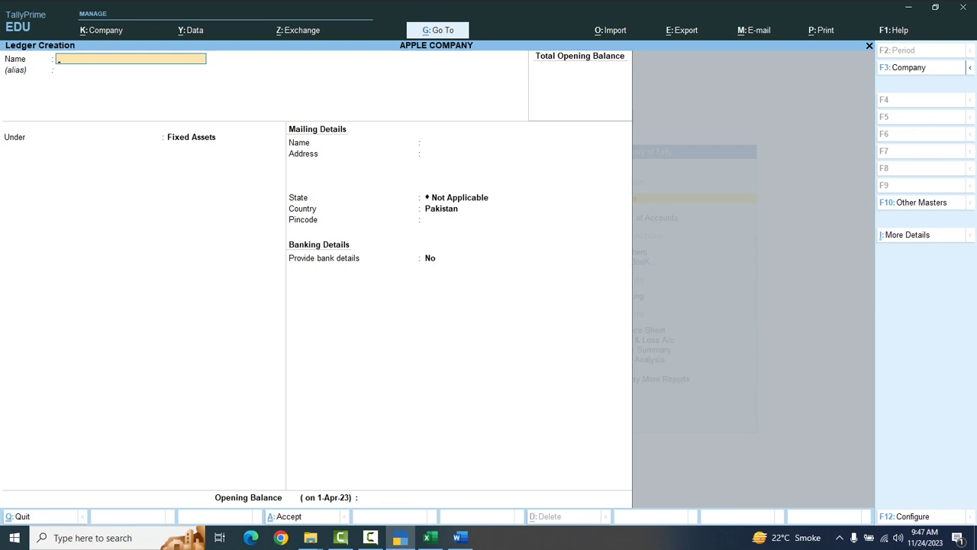
# Name the next new ledger LAND without an alias and place it under Fixed Assets
pyautogui.write('LAND')
pyautogui.press('Return')
pyautogui.press('Return')
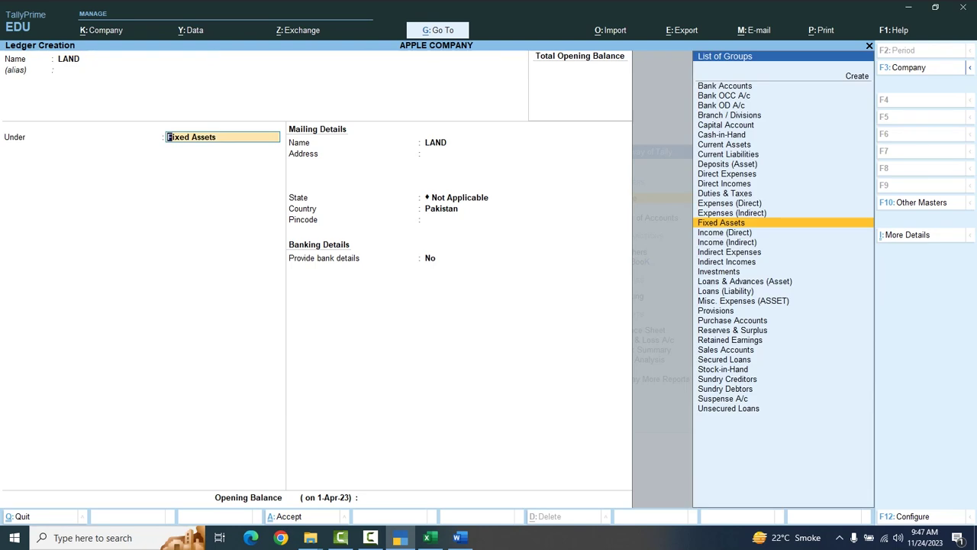
pyautogui.press('Down')
pyautogui.press('Down')
pyautogui.press('Down')
pyautogui.press('Down')
pyautogui.press('Up')
pyautogui.press('Up')
pyautogui.press('Up')
pyautogui.press('Up')
pyautogui.press('Return')
# Keep Pakistan as the LAND ledger's country with no address, pincode or bank details, and save it without an opening balance
pyautogui.press('Return')
pyautogui.press('Return')
pyautogui.press('Return')
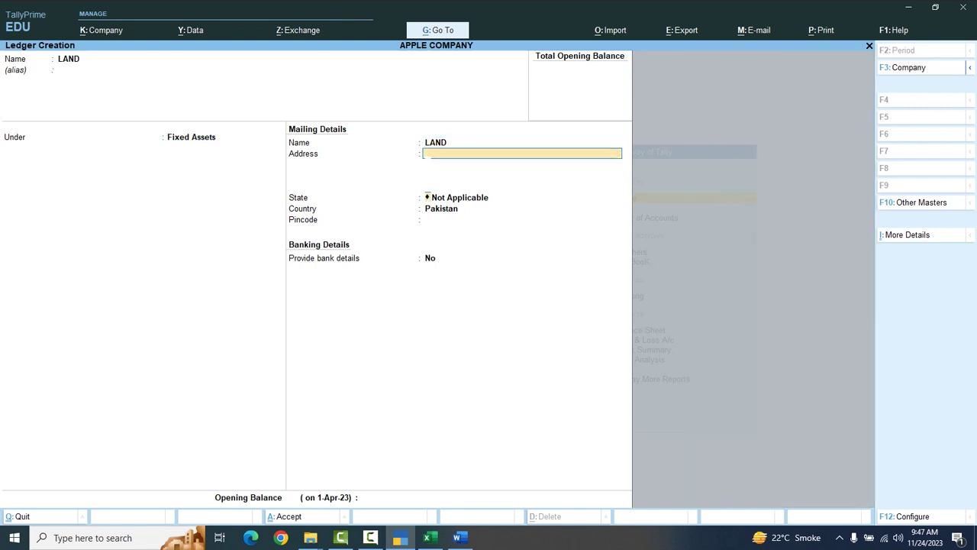
pyautogui.press('Return')
pyautogui.press('Return')
pyautogui.press('Return')
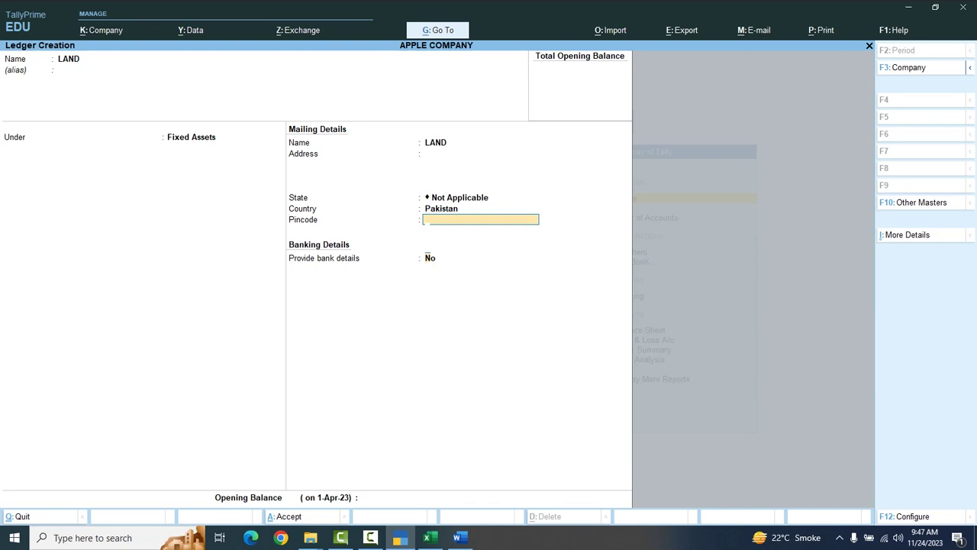
pyautogui.press('Return')
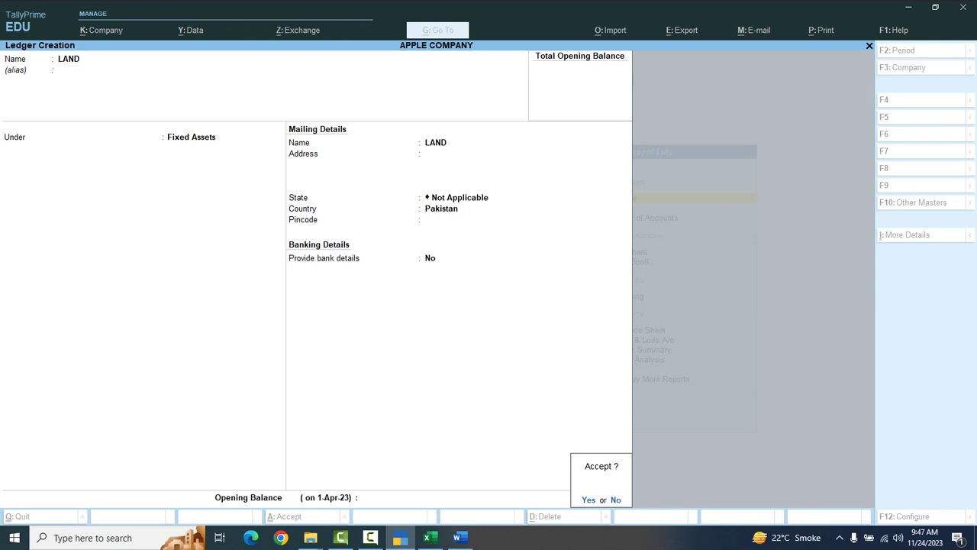
pyautogui.press('Return')
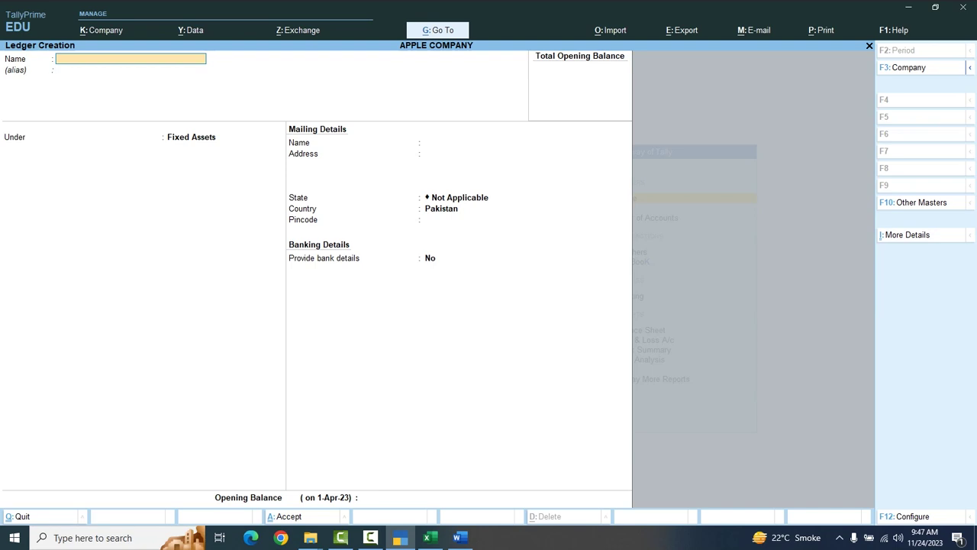
# Name the next new ledger POSTAGE without an alias and assign it to the Direct Expenses group
pyautogui.write('POSTAGE')
pyautogui.press('Return')
pyautogui.press('Return')
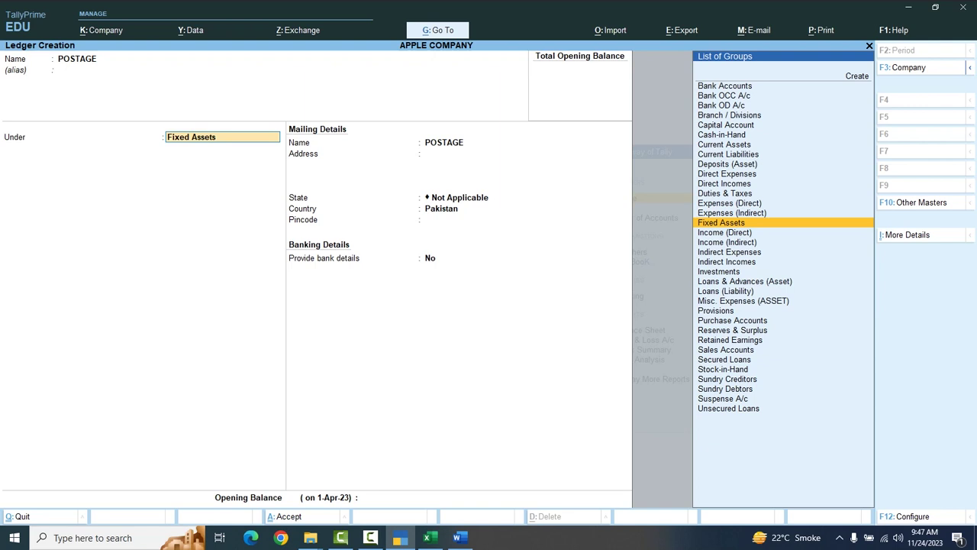
pyautogui.click(732, 212)
pyautogui.press('Up')
pyautogui.press('Up')
pyautogui.press('Up')
pyautogui.press('Up')
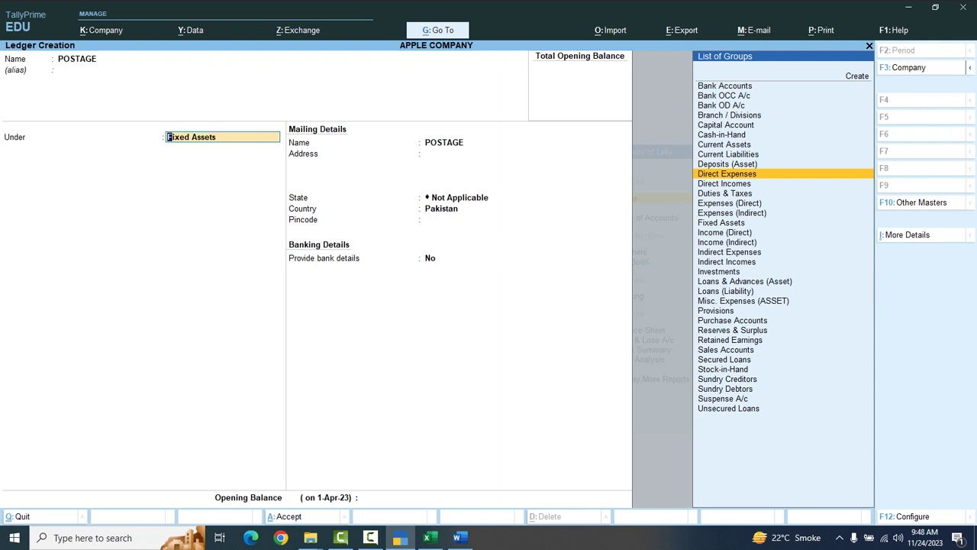
pyautogui.press('Return')
# Set the POSTAGE ledger's type and rounding method to Not Applicable and save it without bank details or an opening balance
pyautogui.press('Return')
pyautogui.press('Return')
pyautogui.press('Return')
pyautogui.press('Return')
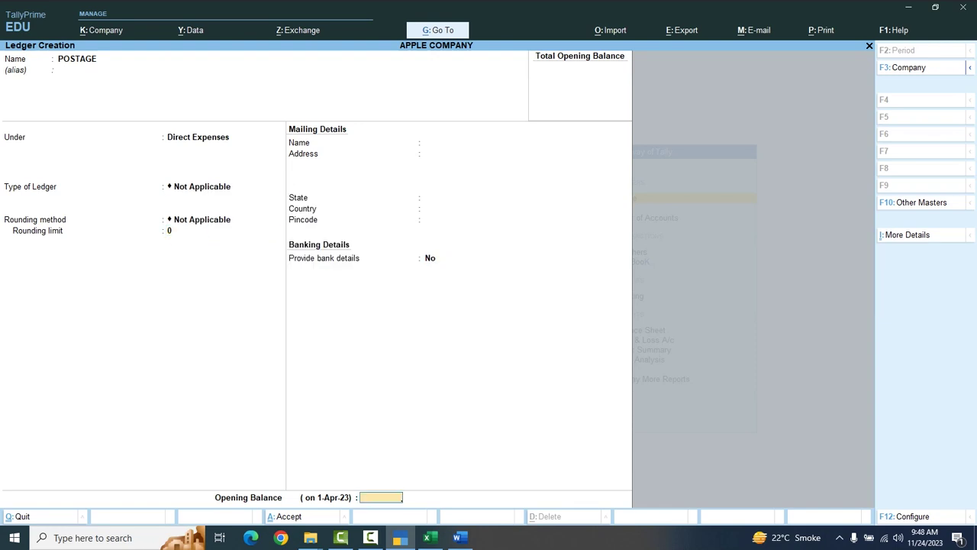
pyautogui.press('Return')
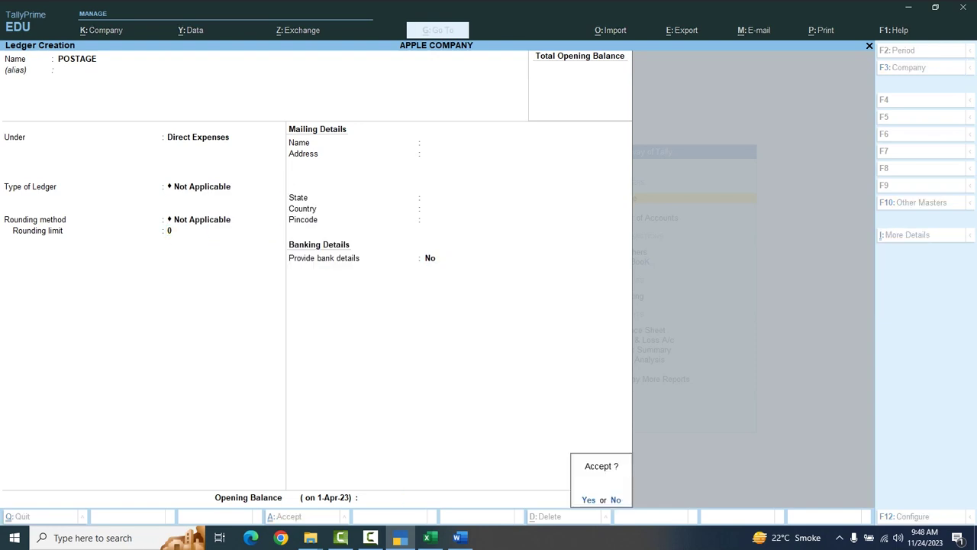
pyautogui.press('y')
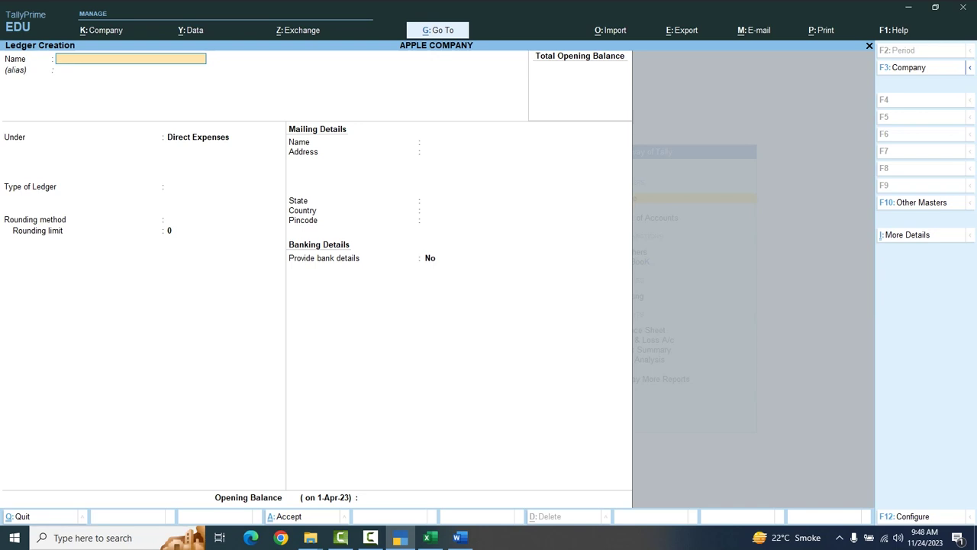
# Name the next new ledger ENTERTAINMENT and leave its alias empty
pyautogui.write('ENTERTAINMENT')
pyautogui.press('Return')
pyautogui.press('Return')
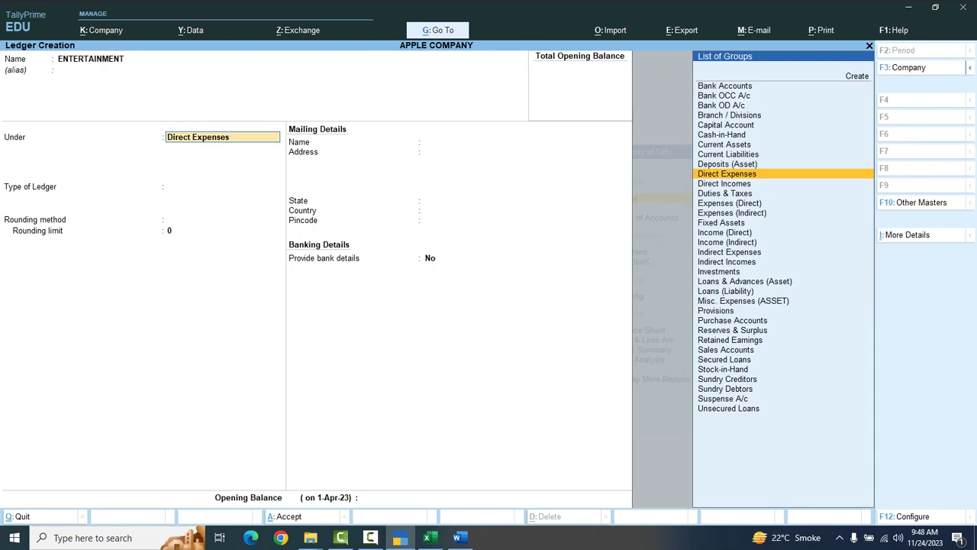
# Assign the ENTERTAINMENT ledger to the Direct Expenses group
pyautogui.press('Down')
pyautogui.press('Down')
pyautogui.press('Down')
pyautogui.press('Down')
pyautogui.press('Down')
pyautogui.press('Up')
pyautogui.press('Up')
pyautogui.press('Up')
pyautogui.press('Up')
pyautogui.press('Up')
pyautogui.press('Return')
# Set the ENTERTAINMENT ledger's type and rounding method to Not Applicable and save it without bank details or an opening balance
pyautogui.press('Return')
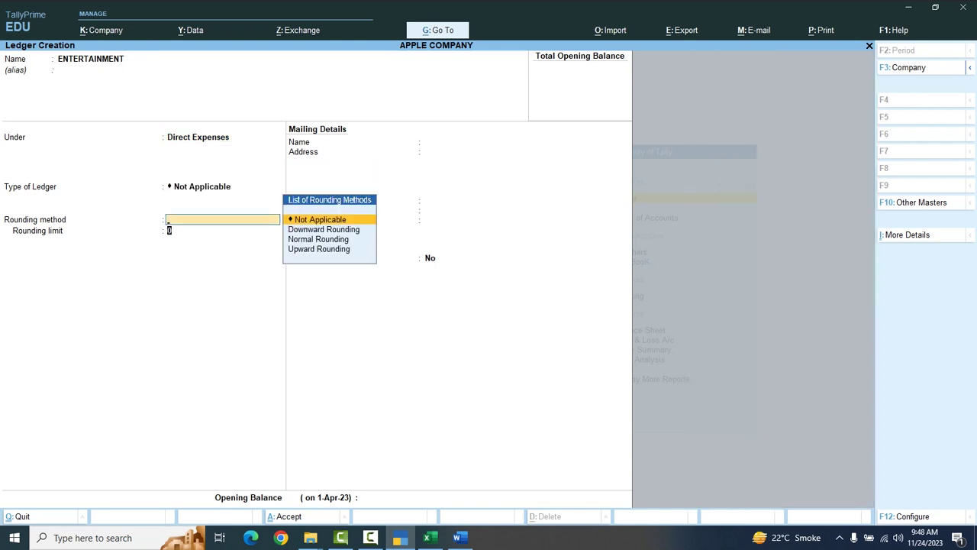
pyautogui.press('Return')
pyautogui.press('Return')
pyautogui.press('Return')
pyautogui.press('Return')
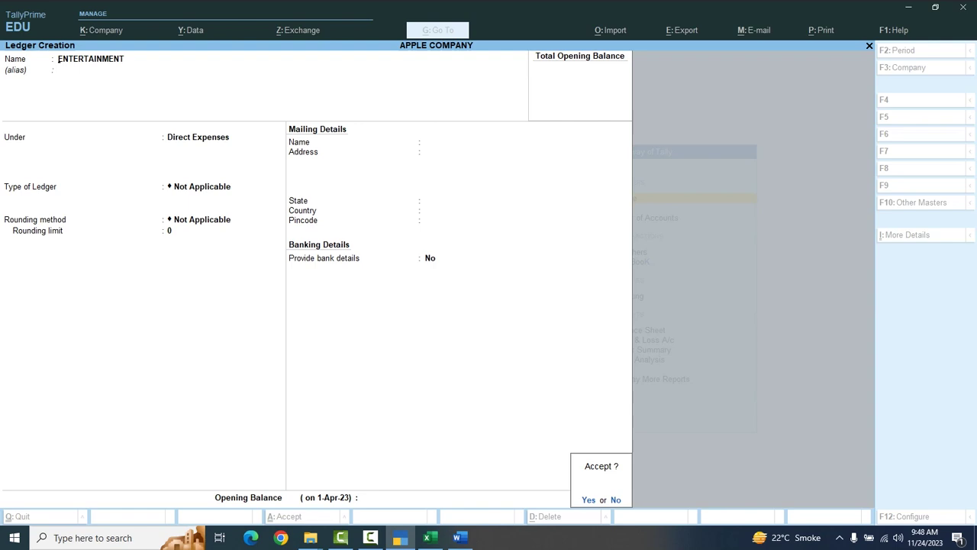
pyautogui.press('y')
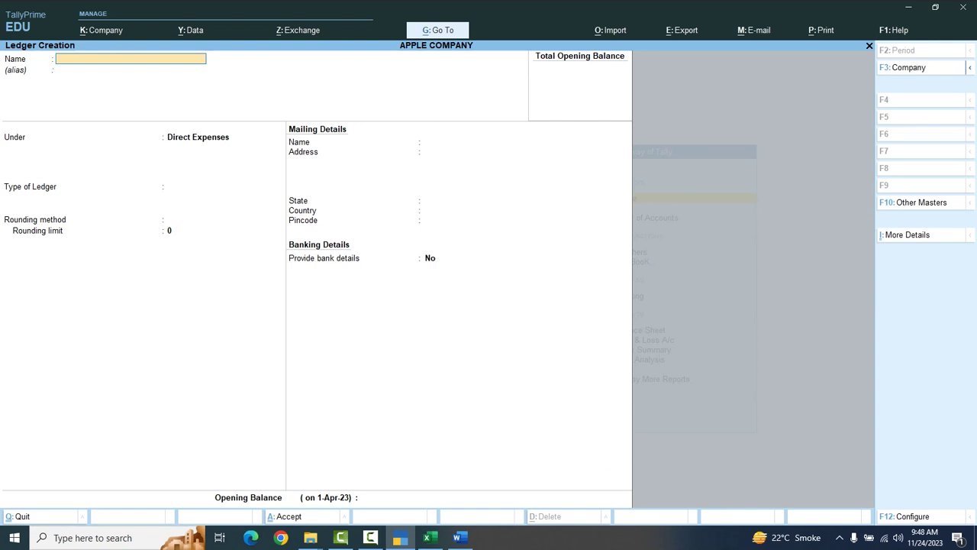
# Name the next new ledger SALARIES without an alias and assign it to the Direct Expenses group
pyautogui.write('SALARIES')
pyautogui.press('Return')
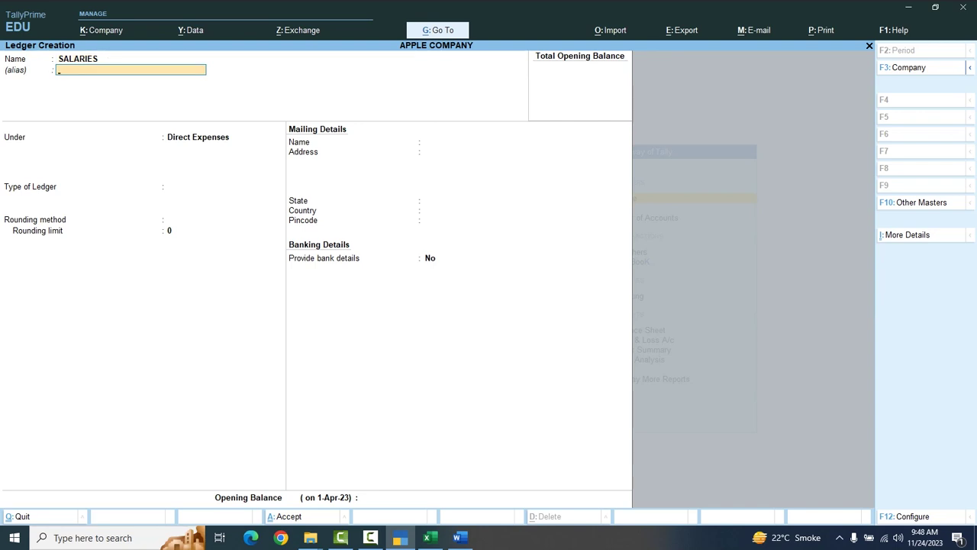
pyautogui.press('Return')
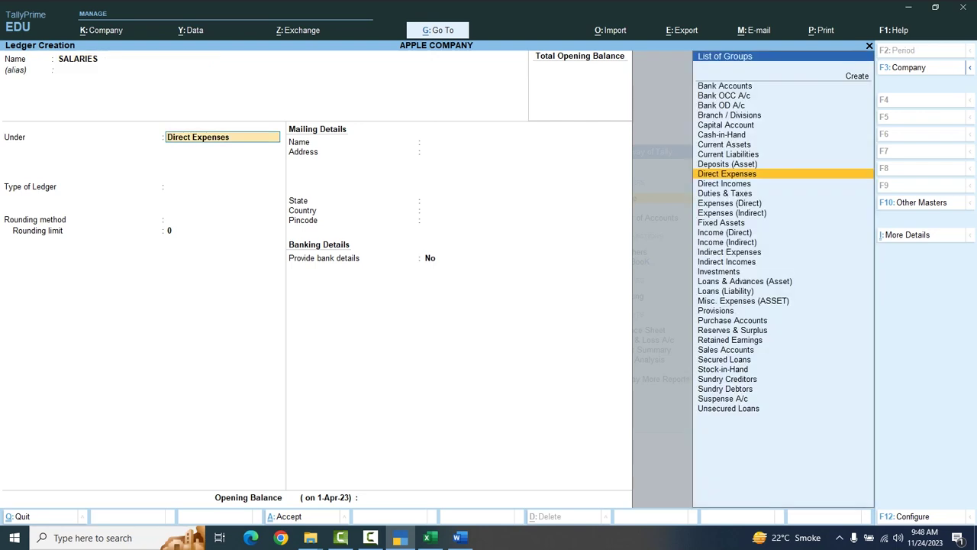
pyautogui.press('Down')
pyautogui.press('Down')
pyautogui.press('Down')
pyautogui.press('Up')
pyautogui.press('Up')
pyautogui.press('Up')
pyautogui.press('Return')
# Set the SALARIES ledger's type and rounding method to Not Applicable and save it without bank details or an opening balance
pyautogui.press('Return')
pyautogui.press('Return')
pyautogui.press('Return')
pyautogui.press('Return')
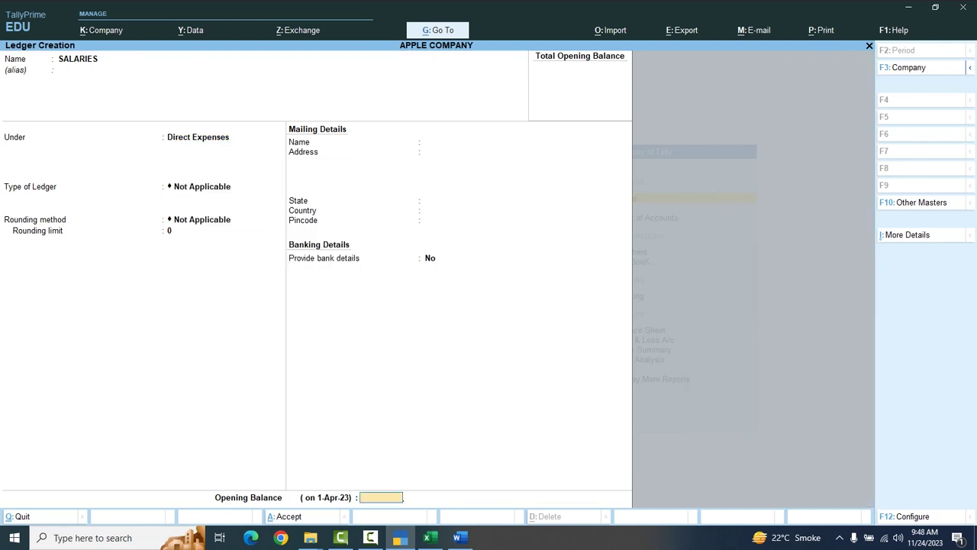
pyautogui.press('Return')
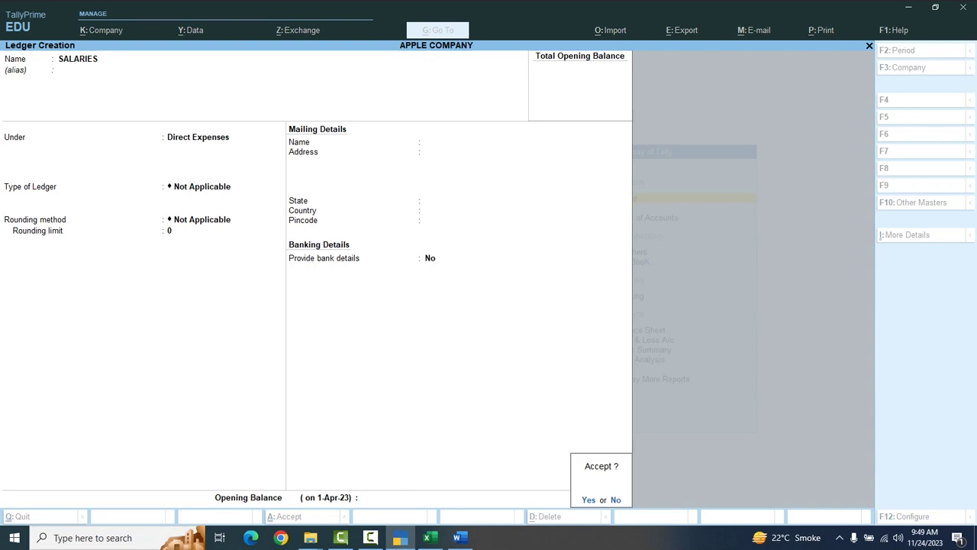
pyautogui.press('Return')
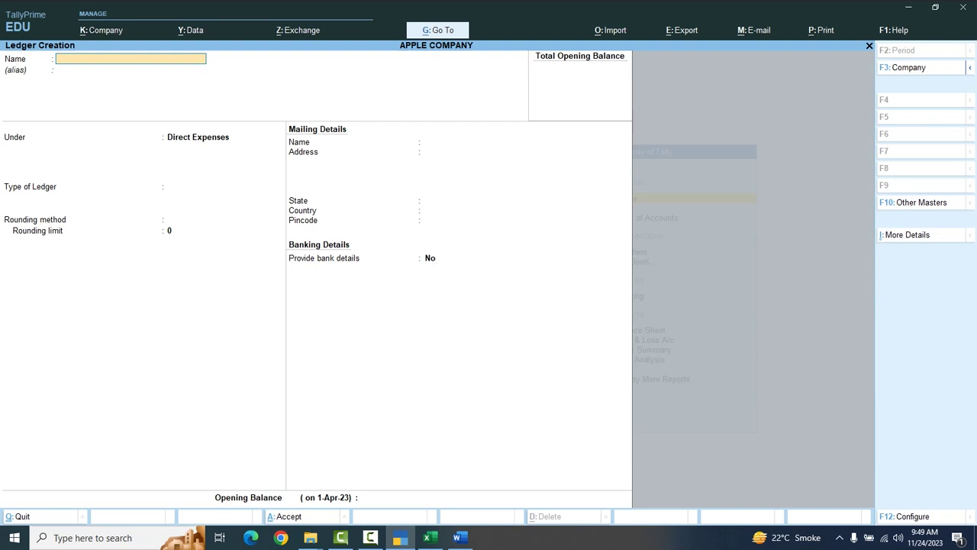
# Name the next new ledger REPAIR BUILDING without an alias and assign it to the Direct Expenses group
pyautogui.write('REPAIR BUILDING')
pyautogui.press('Return')
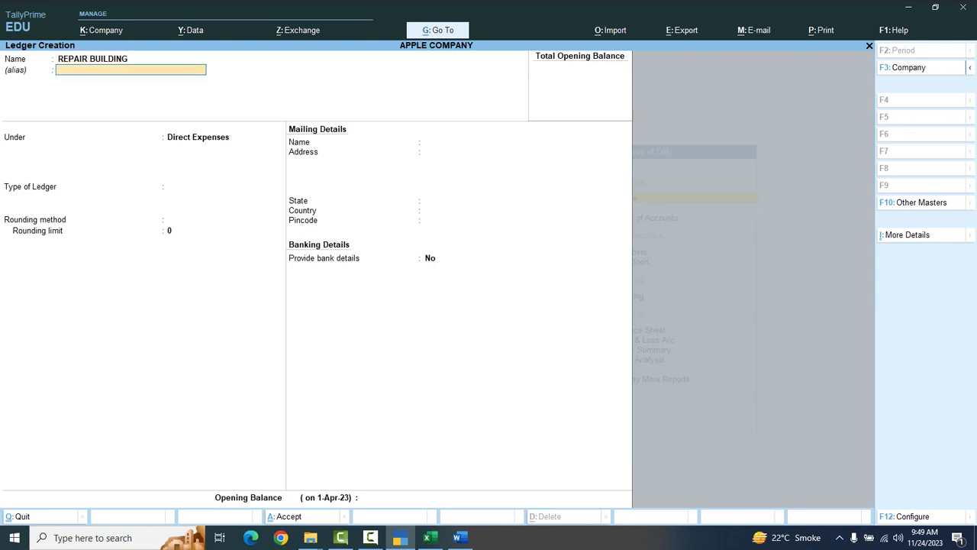
pyautogui.press('Return')
pyautogui.press('Down')
pyautogui.press('Down')
pyautogui.press('Up')
pyautogui.press('Up')
pyautogui.press('Return')
# Set the REPAIR BUILDING ledger's type and rounding method to Not Applicable and save it without bank details or an opening balance
pyautogui.press('Return')
pyautogui.press('Return')
pyautogui.press('Return')
pyautogui.press('Return')
pyautogui.press('Return')
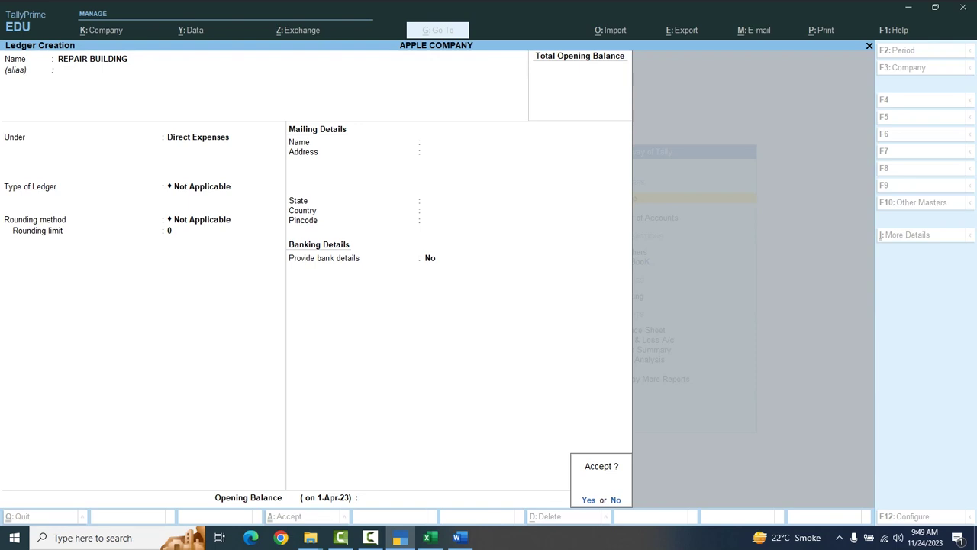
pyautogui.press('Return')
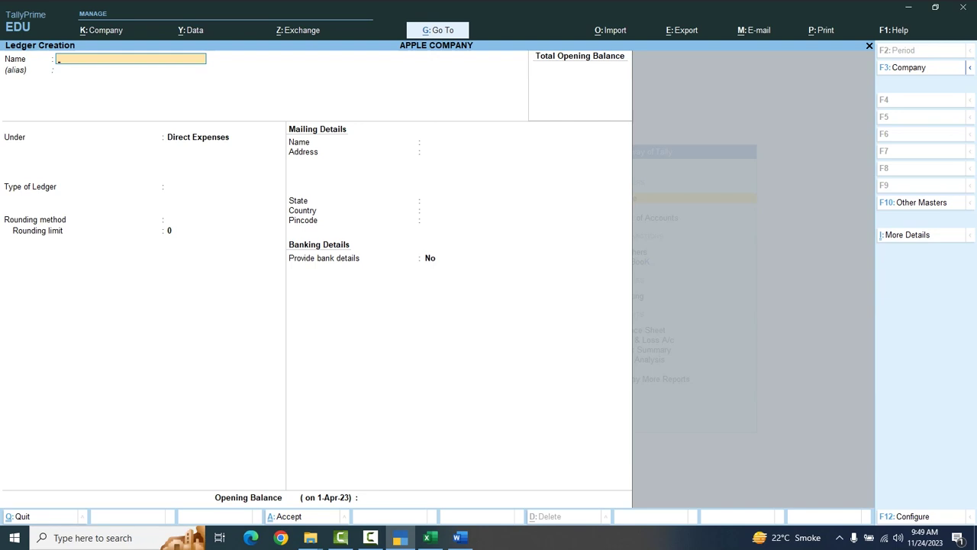
# Name the next new ledger OTHER PAYABLE without an alias and assign it to the Current Liabilities group
pyautogui.write('OTHER PAYABLE')
pyautogui.press('Return')
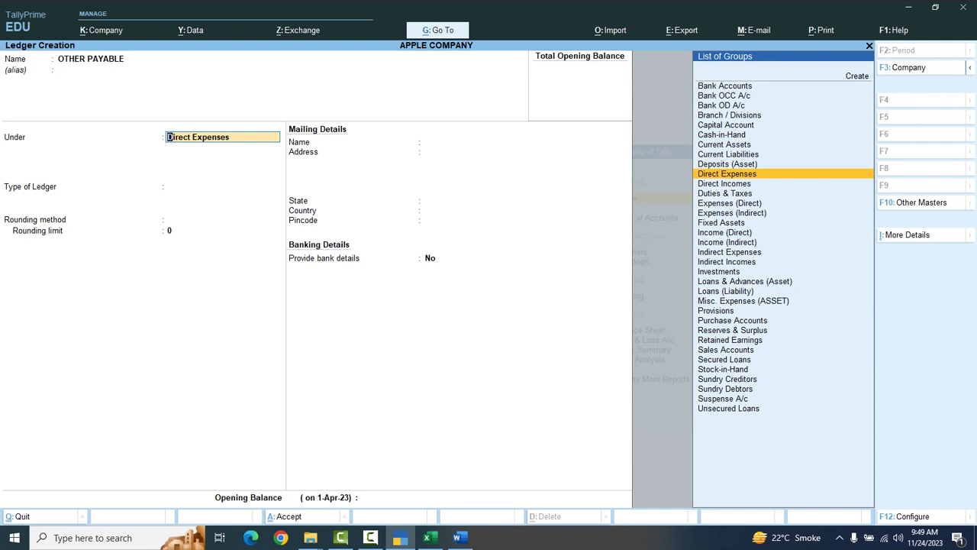
pyautogui.press('Up')
pyautogui.press('Up')
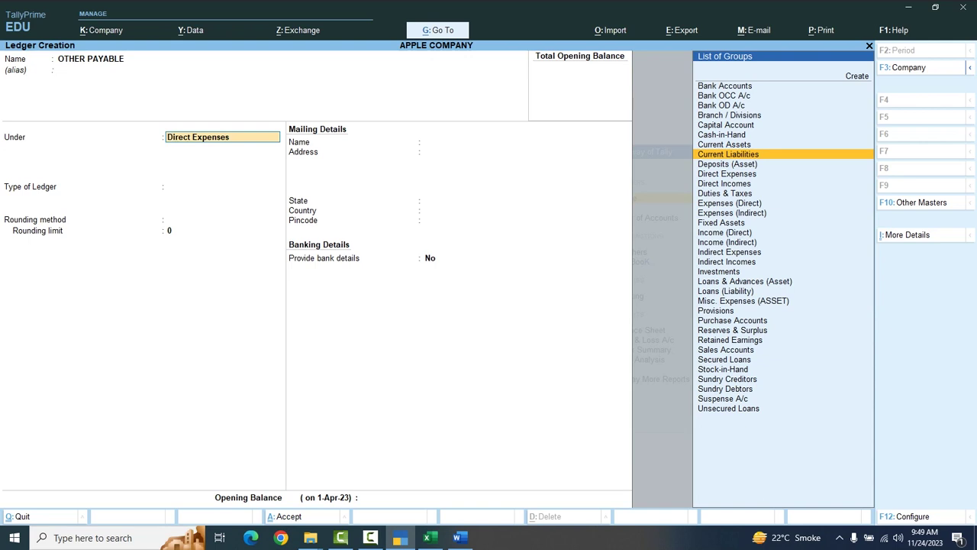
pyautogui.press('Down')
pyautogui.press('Down')
pyautogui.press('Down')
pyautogui.press('Down')
pyautogui.press('Down')
pyautogui.press('Down')
pyautogui.press('Down')
pyautogui.press('Down')
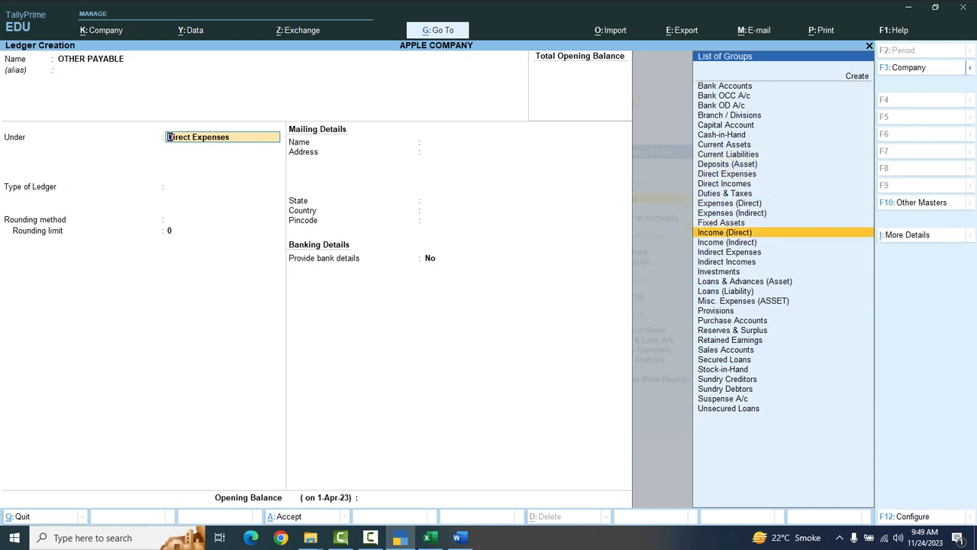
pyautogui.press('Down')
pyautogui.press('Down')
pyautogui.press('Down')
pyautogui.press('Down')
pyautogui.press('Down')
pyautogui.press('Down')
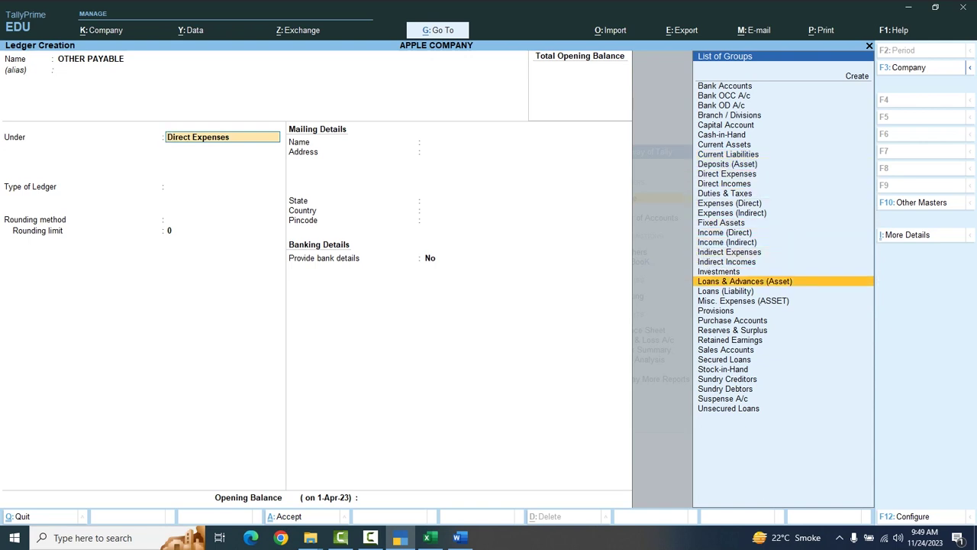
pyautogui.press('Down')
pyautogui.press('Down')
pyautogui.press('Down')
pyautogui.press('Down')
pyautogui.press('Down')
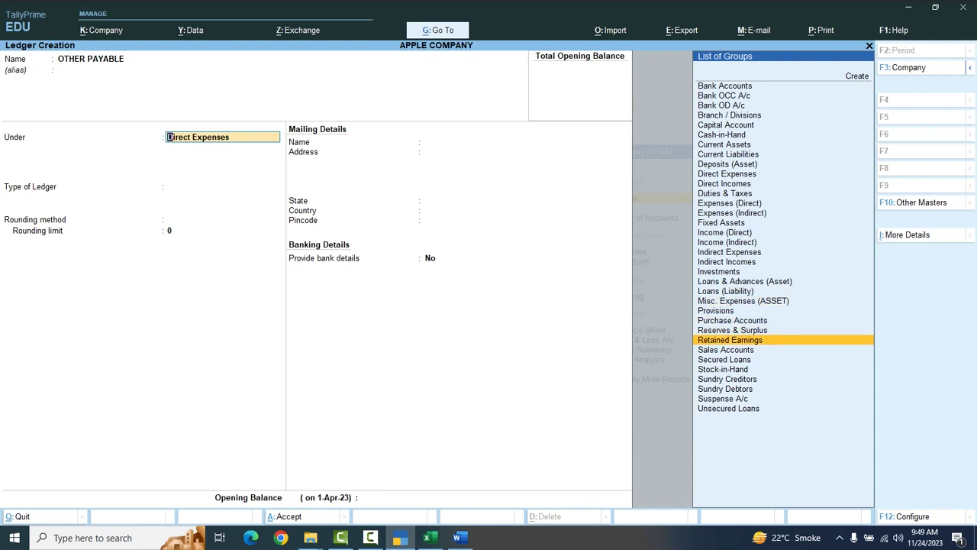
pyautogui.press('Up')
pyautogui.press('Up')
pyautogui.press('Up')
pyautogui.press('Up')
pyautogui.press('Up')
pyautogui.press('Up')
pyautogui.press('Up')
pyautogui.press('Up')
pyautogui.press('Up')
pyautogui.press('Up')
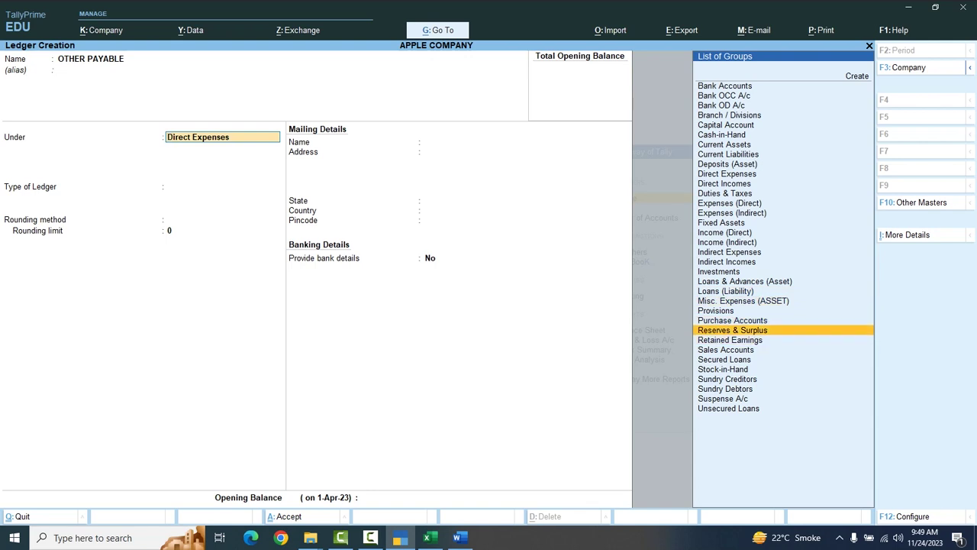
pyautogui.press('Up')
pyautogui.press('Up')
pyautogui.press('Up')
pyautogui.press('Up')
pyautogui.press('Up')
pyautogui.press('Up')
pyautogui.press('Up')
pyautogui.press('Up')
pyautogui.press('Up')
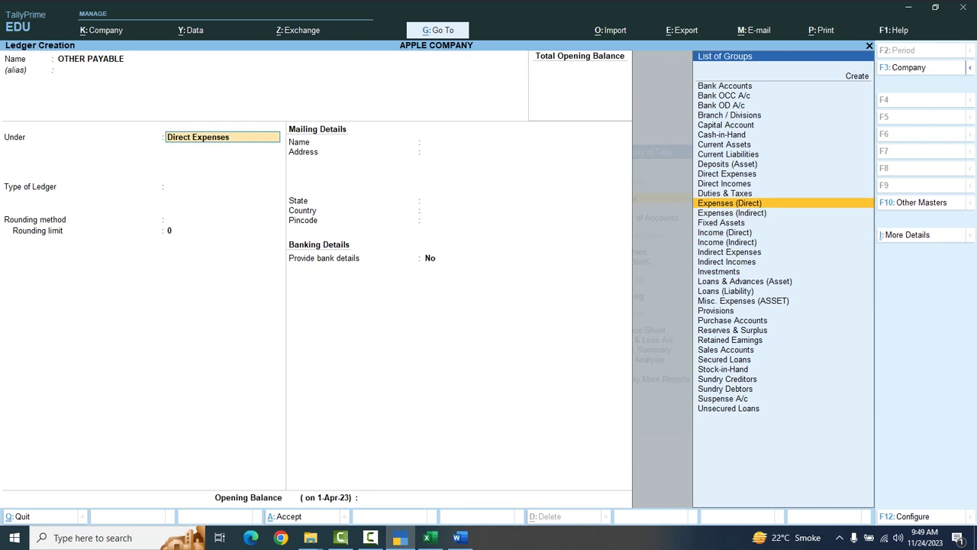
pyautogui.press('Return')
# Set OTHER PAYABLE's rounding method to Not Applicable, keep its default mailing details with country Pakistan, and save it without bank details or an opening balance
pyautogui.press('Return')
pyautogui.press('Return')
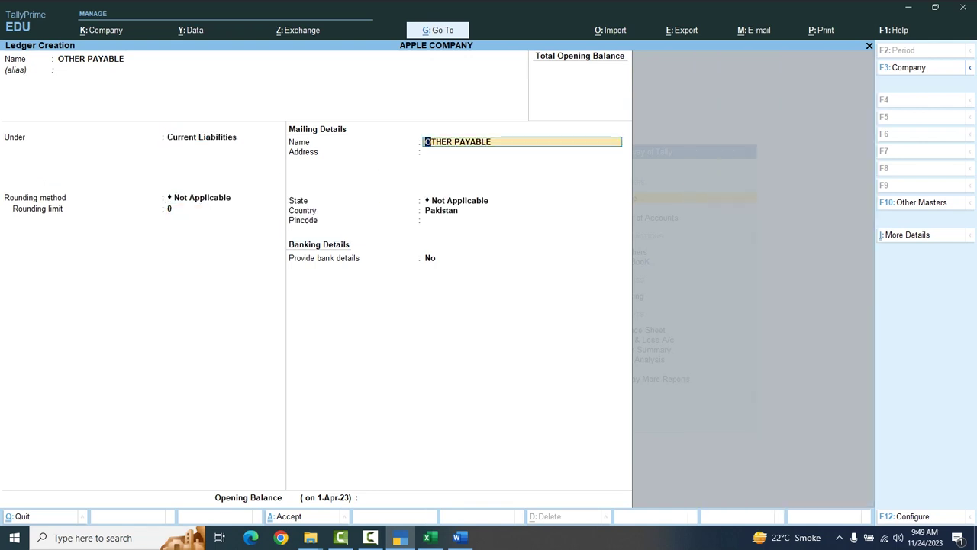
pyautogui.press('Return')
pyautogui.press('Return')
pyautogui.press('Return')
pyautogui.press('Return')
pyautogui.press('Return')
pyautogui.press('Return')
pyautogui.press('Return')
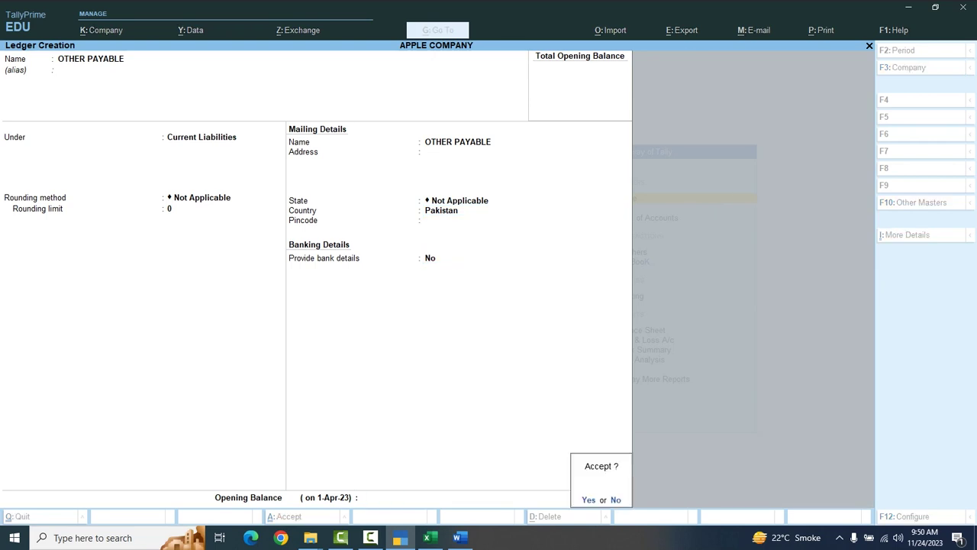
pyautogui.press('Return')
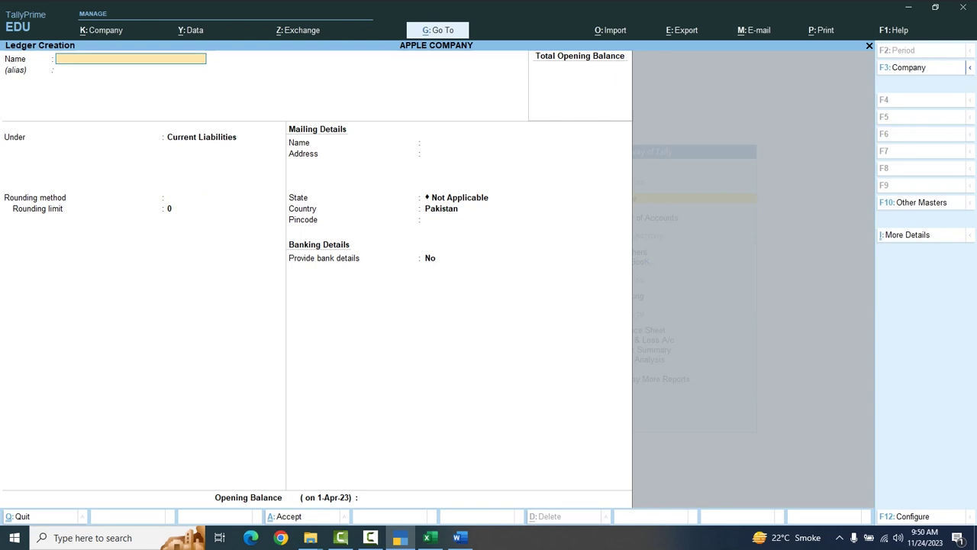
# Name the next new ledger WITHHOLDING TAX PAYABLE without an alias and assign it to the Current Liabilities group
pyautogui.write('WITHHOLDING TAX PAYABLE')
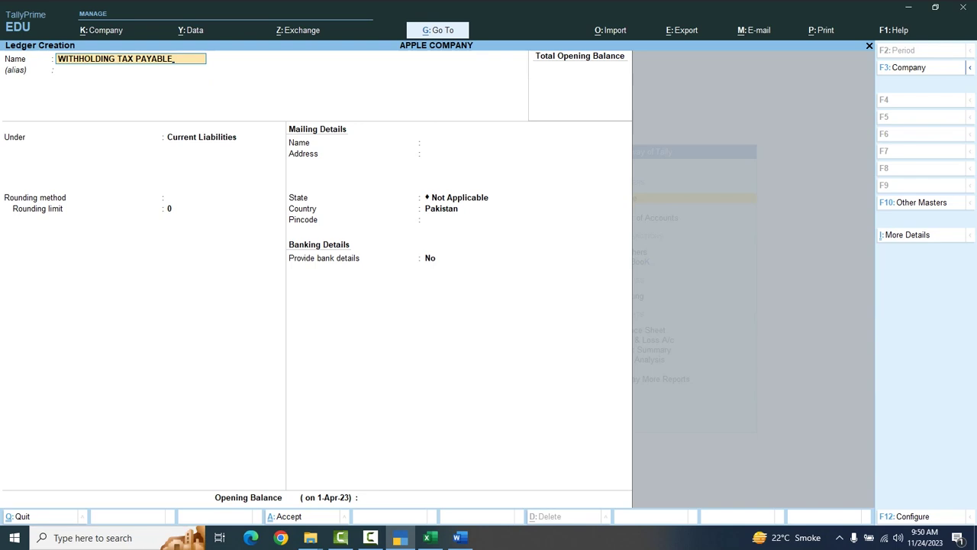
pyautogui.press('Return')
pyautogui.press('Return')
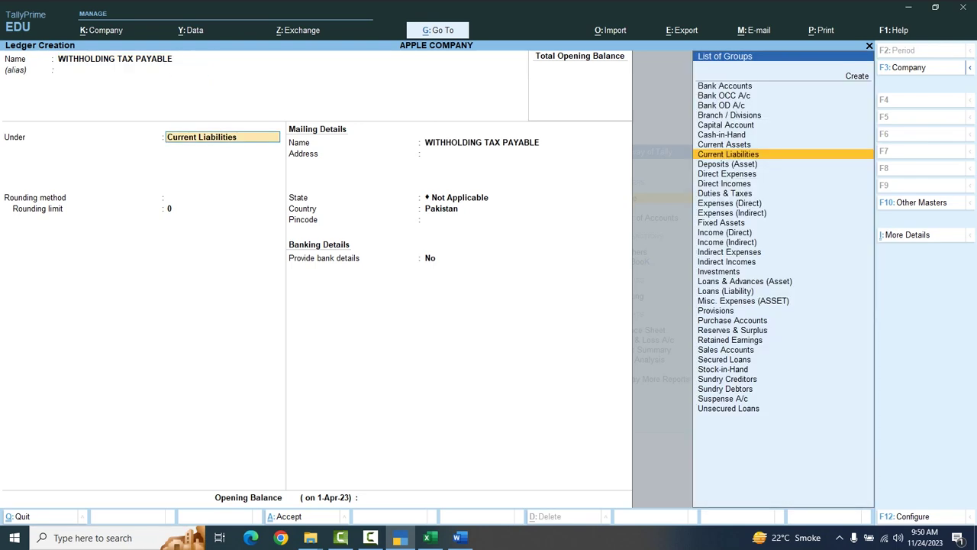
pyautogui.press('Down')
pyautogui.press('Down')
pyautogui.press('Down')
pyautogui.press('Down')
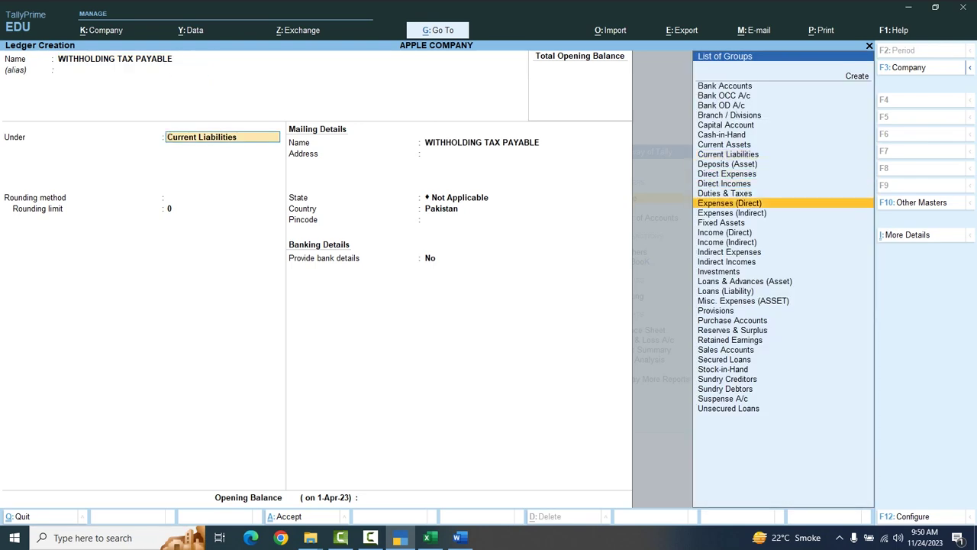
pyautogui.press('Up')
pyautogui.press('Up')
pyautogui.press('Up')
pyautogui.press('Up')
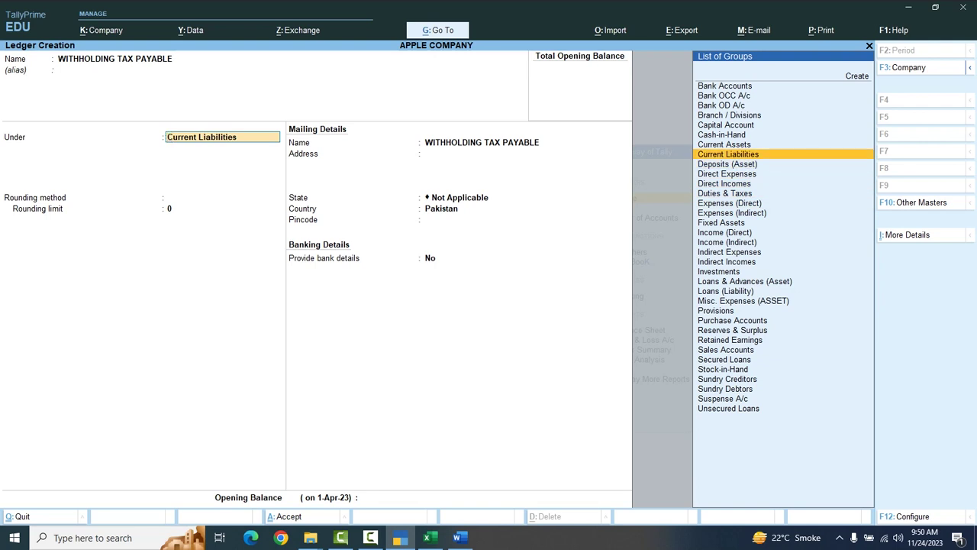
pyautogui.press('Return')
# Set WITHHOLDING TAX PAYABLE's rounding method to Not Applicable, keep country Pakistan without an address or pincode, and save it without bank details or an opening balance
pyautogui.press('Return')
pyautogui.press('Return')
pyautogui.press('Return')
pyautogui.press('Return')
pyautogui.press('Return')
pyautogui.press('Return')
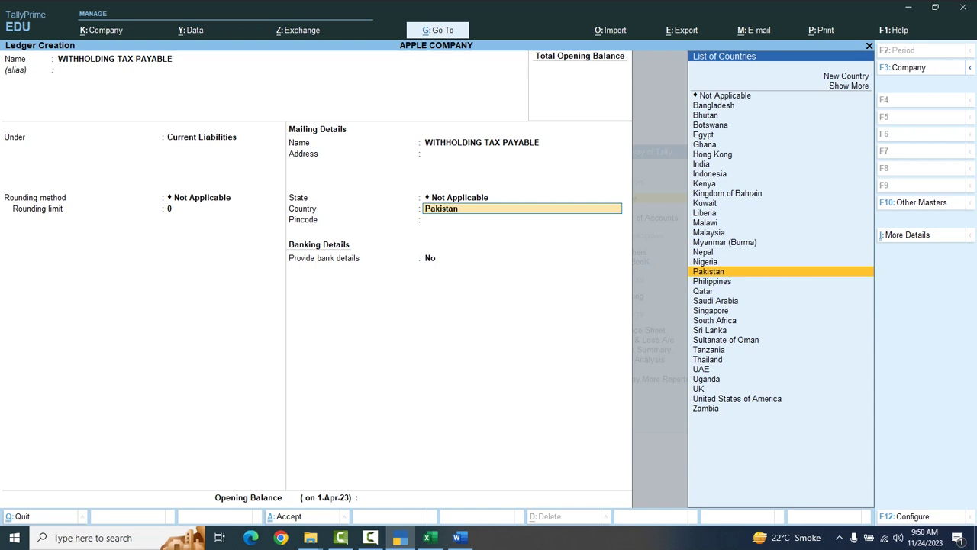
pyautogui.press('Return')
pyautogui.press('Return')
pyautogui.press('Return')
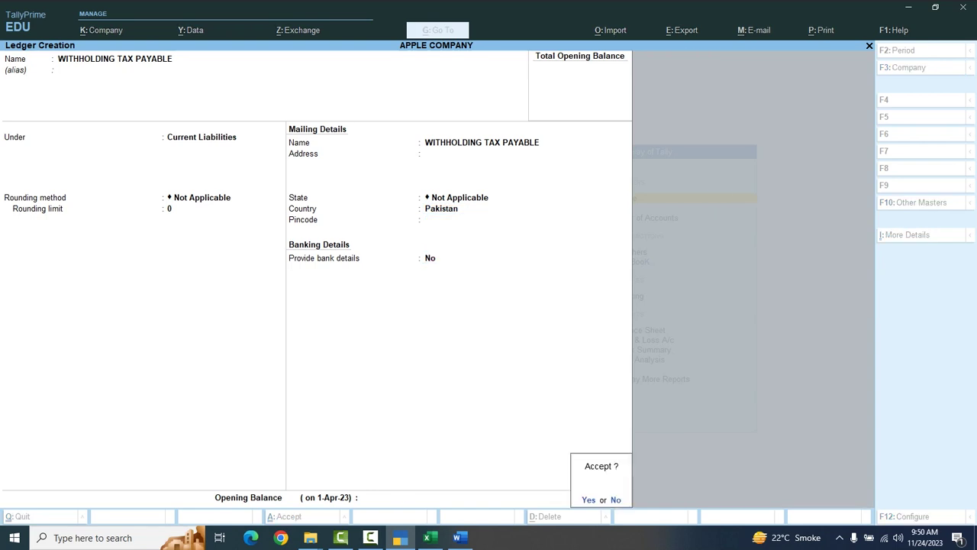
pyautogui.press('Return')
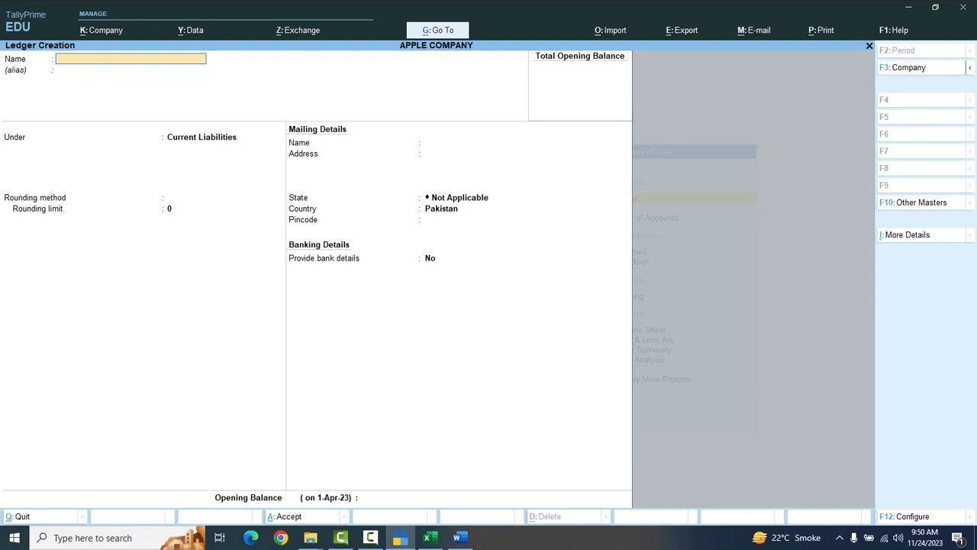
# Name the next new ledger LOAN PAYABLE without an alias and assign it to the Current Liabilities group
pyautogui.write('LOAN PAYABLE')
pyautogui.press('Return')
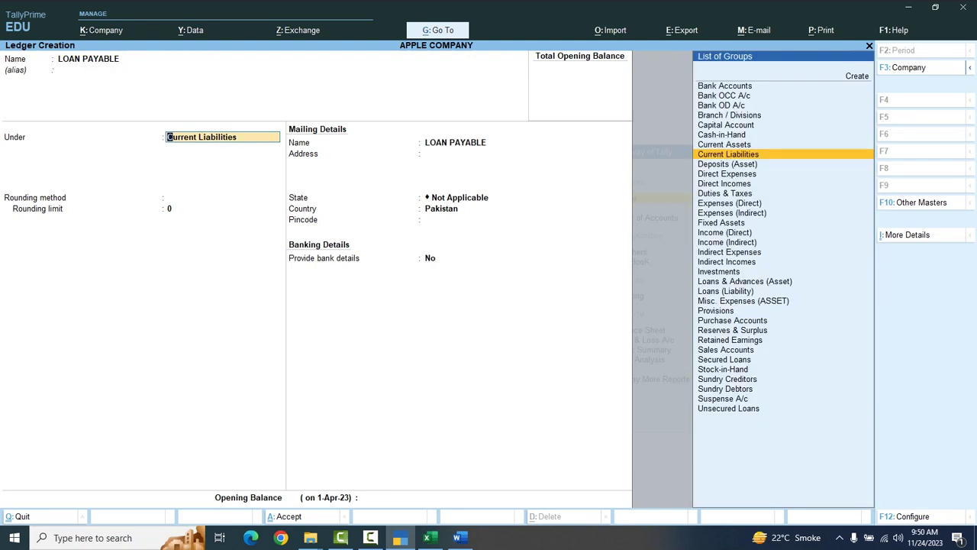
pyautogui.press('Down')
pyautogui.press('Up')
pyautogui.press('Return')
# Set LOAN PAYABLE's rounding method to Not Applicable, keep country Pakistan without an address or pincode, and save it without bank details or an opening balance
pyautogui.press('Return')
pyautogui.press('Return')
pyautogui.press('Return')
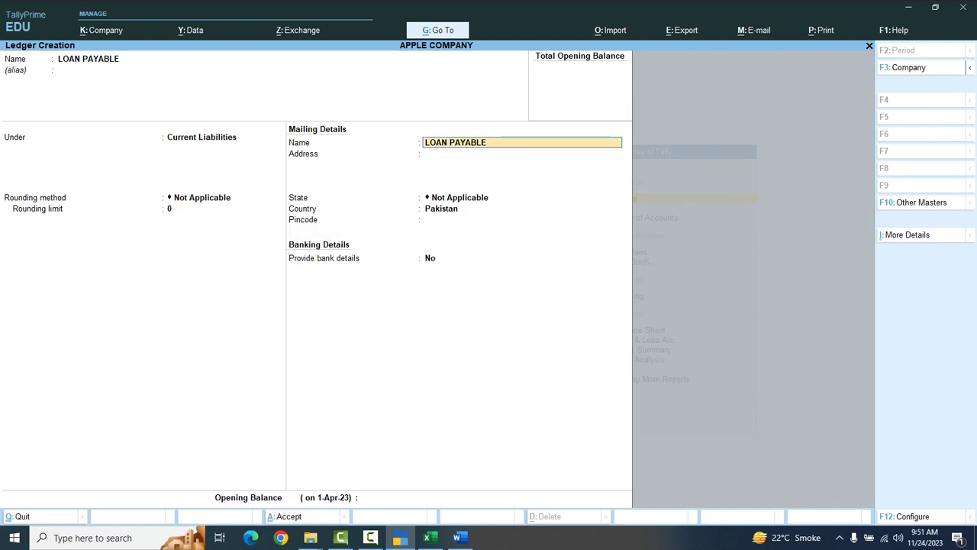
pyautogui.press('Return')
pyautogui.press('Return')
pyautogui.press('Return')
pyautogui.press('Return')
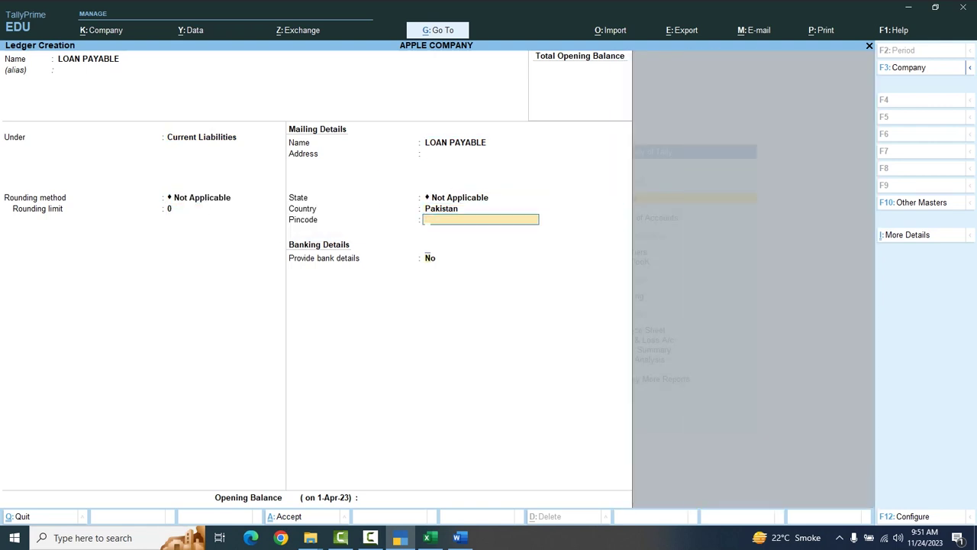
pyautogui.press('Return')
pyautogui.press('Return')
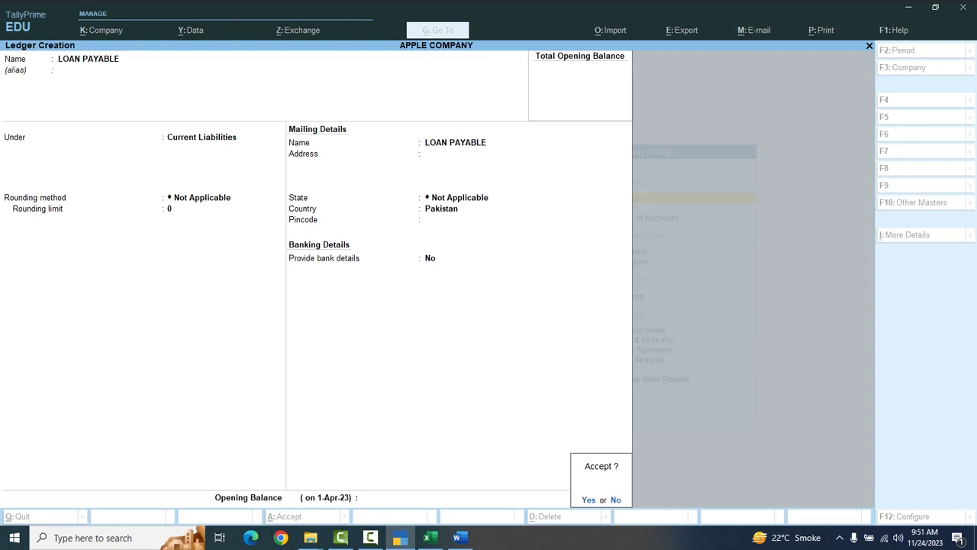
pyautogui.press('Return')
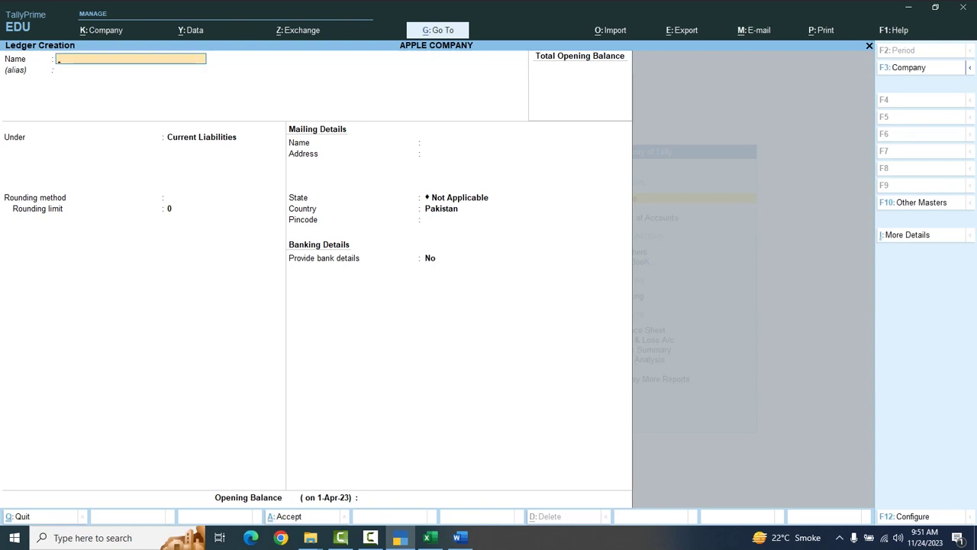
# Name the next new ledger DISCOUNT RECEIVED and leave its alias empty
pyautogui.write('DISCOUNT RECE')
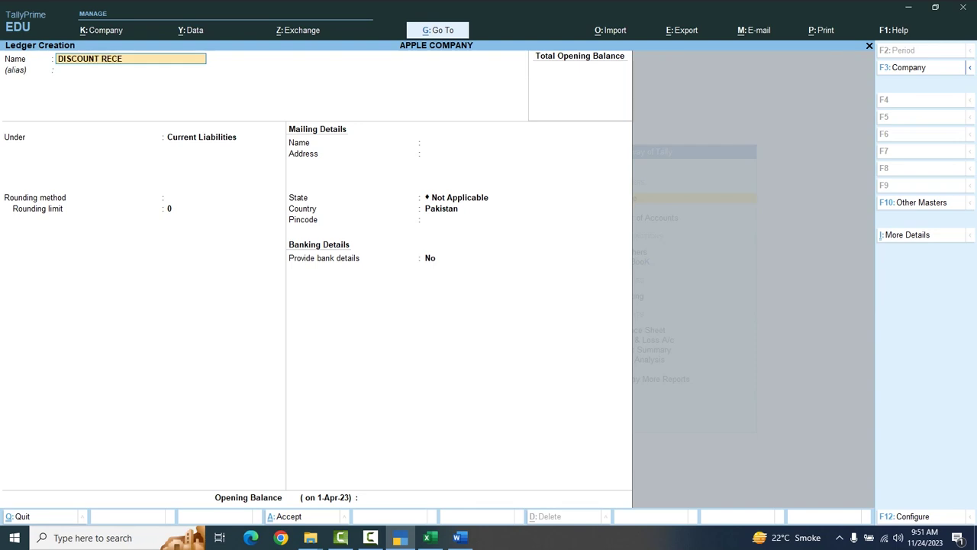
pyautogui.write('IVED')
pyautogui.press('Return')
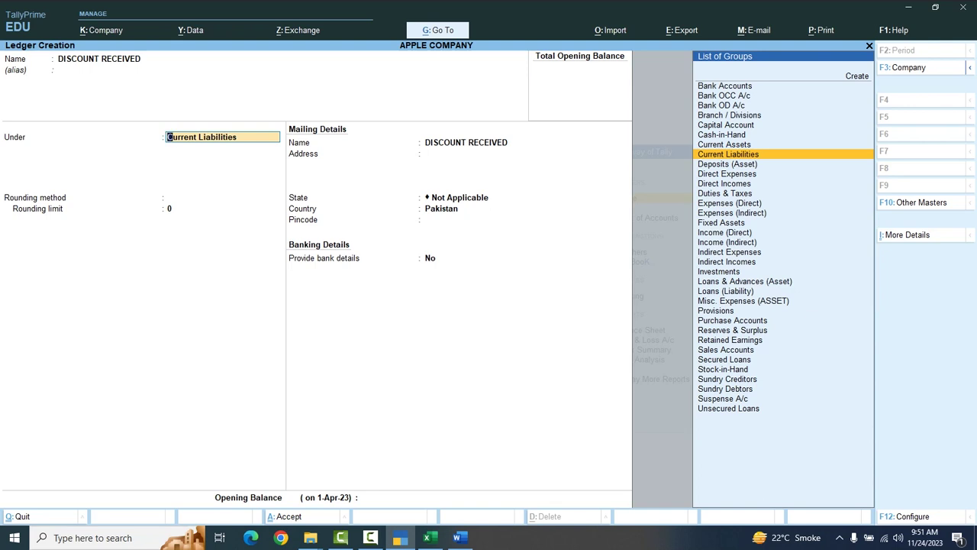
# Assign the DISCOUNT RECEIVED ledger to the Indirect Incomes group
pyautogui.press('Down')
pyautogui.press('Down')
pyautogui.press('Down')
pyautogui.press('Down')
pyautogui.press('Down')
pyautogui.press('Down')
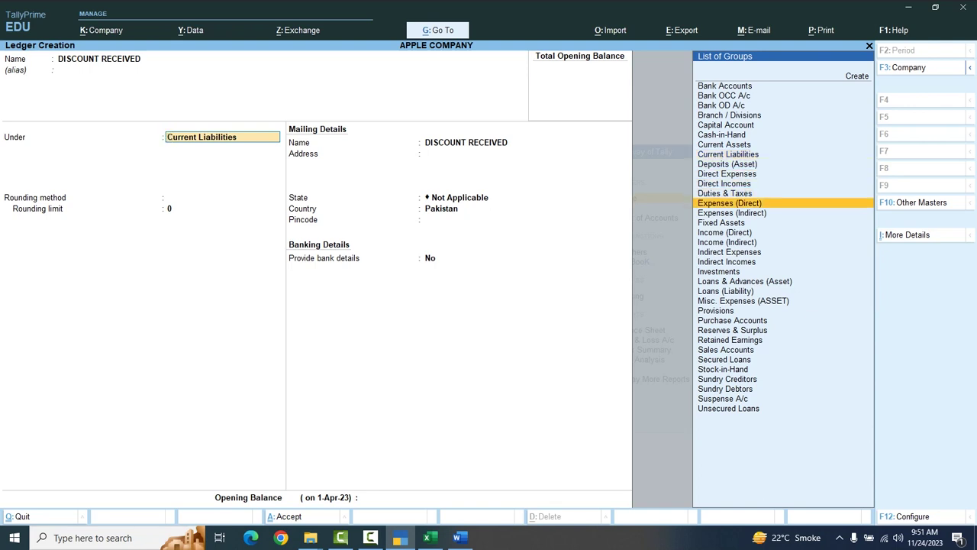
pyautogui.press('Down')
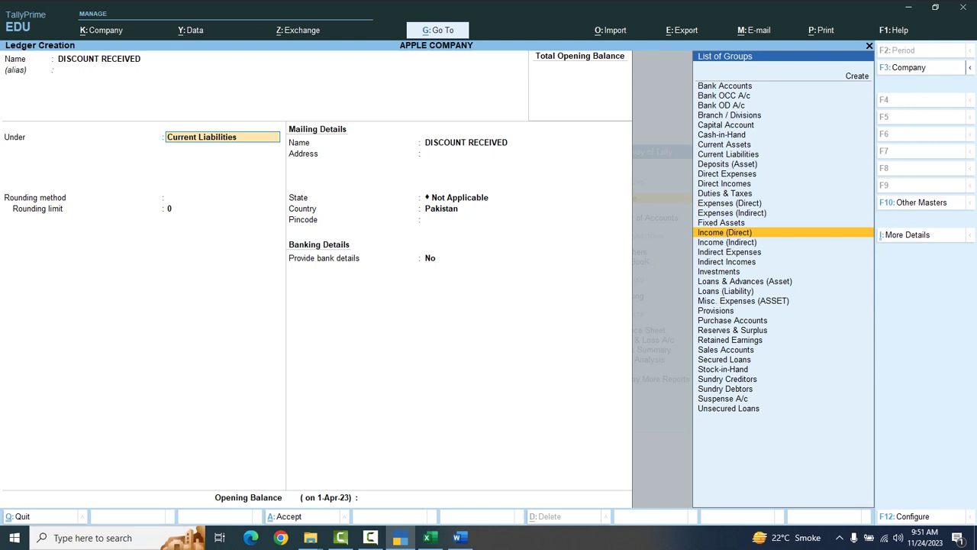
pyautogui.press('Down')
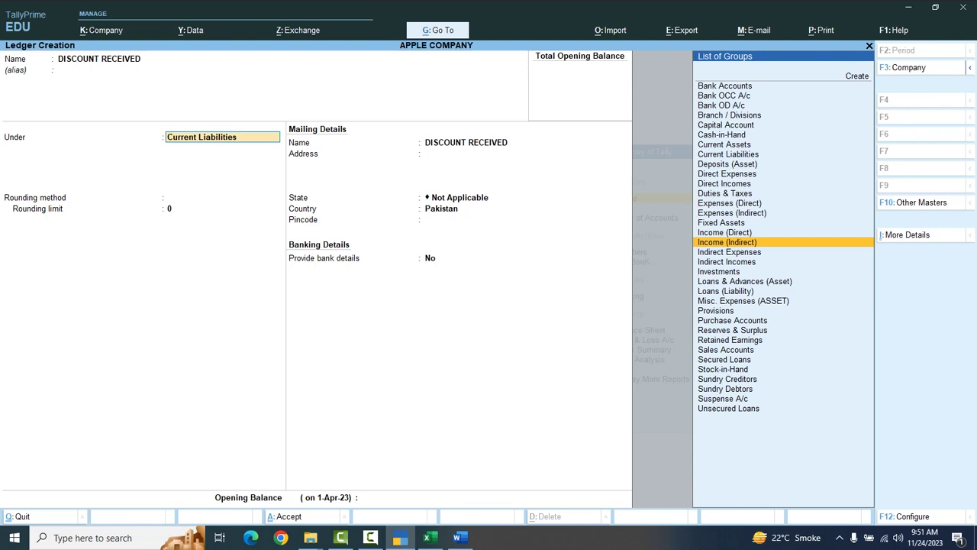
pyautogui.press('Down')
pyautogui.press('Down')
pyautogui.press('Return')
# Set DISCOUNT RECEIVED's ledger type and rounding method to Not Applicable and save it without bank details or an opening balance
pyautogui.press('Return')
pyautogui.press('Return')
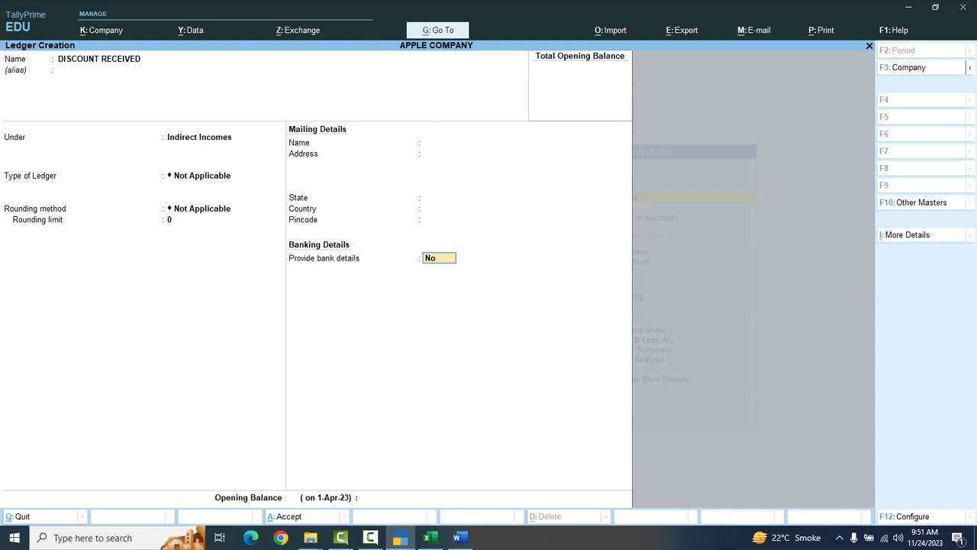
pyautogui.press('Return')
pyautogui.press('Return')
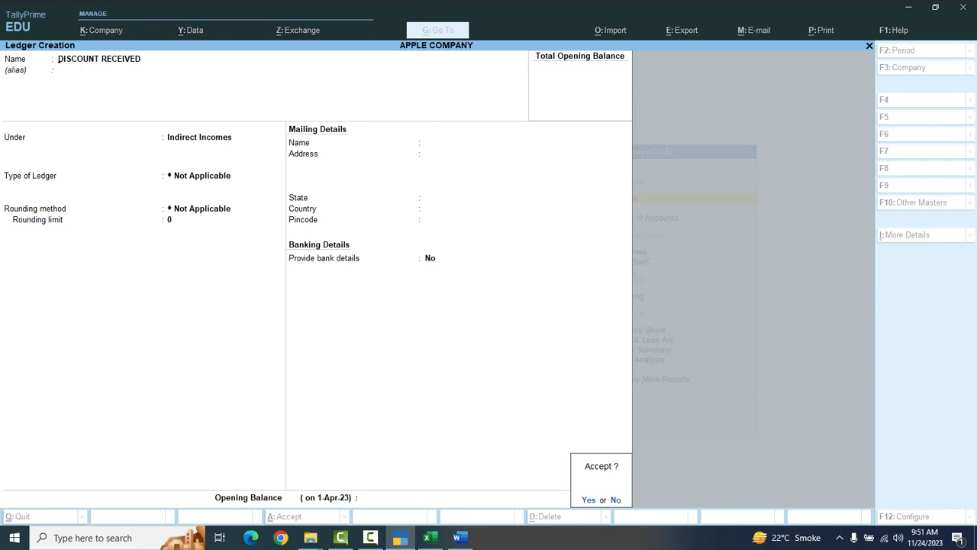
pyautogui.press('Return')
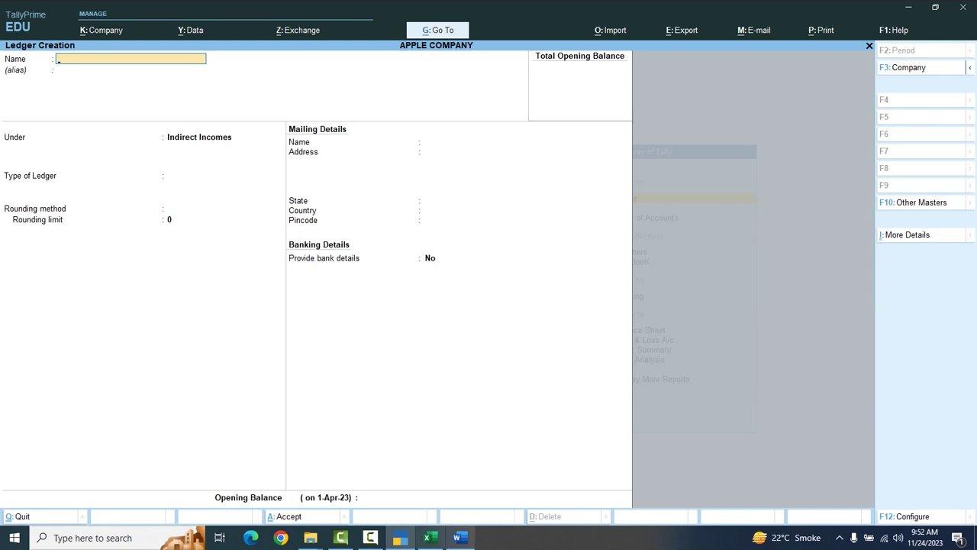
# Quit ledger creation without entering another ledger and return to the Gateway of Tally
pyautogui.hotkey('alt', 'Tab')
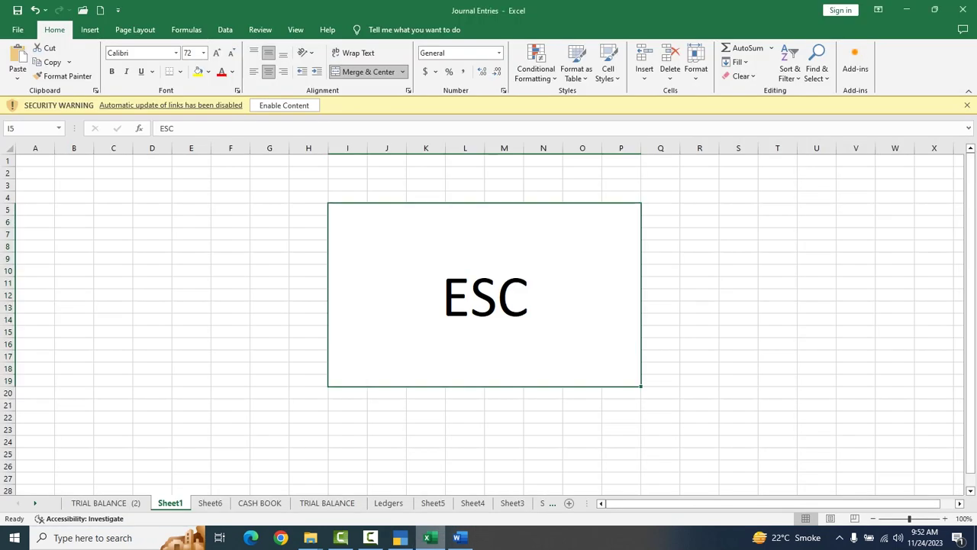
pyautogui.hotkey('alt', 'Tab')
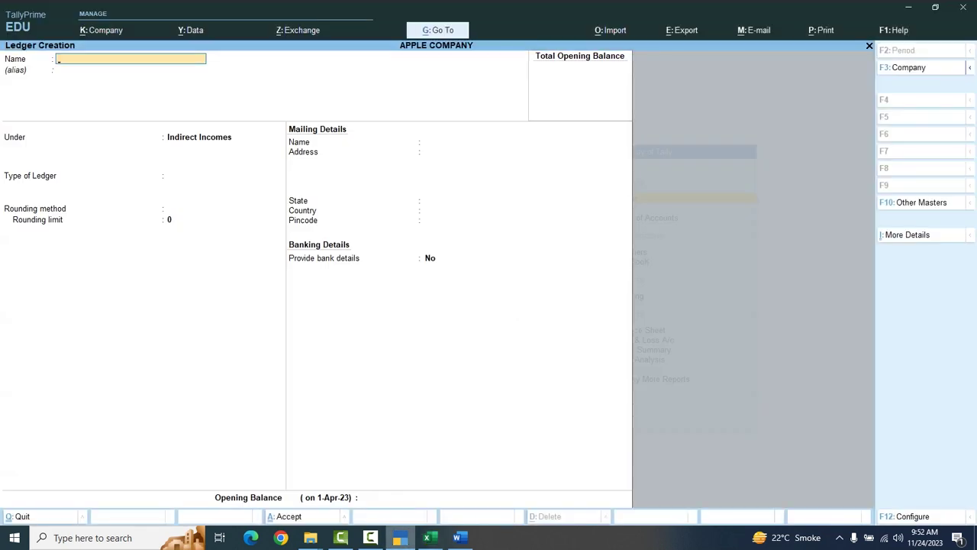
pyautogui.press('Escape')
pyautogui.press('y')
pyautogui.press('Escape')
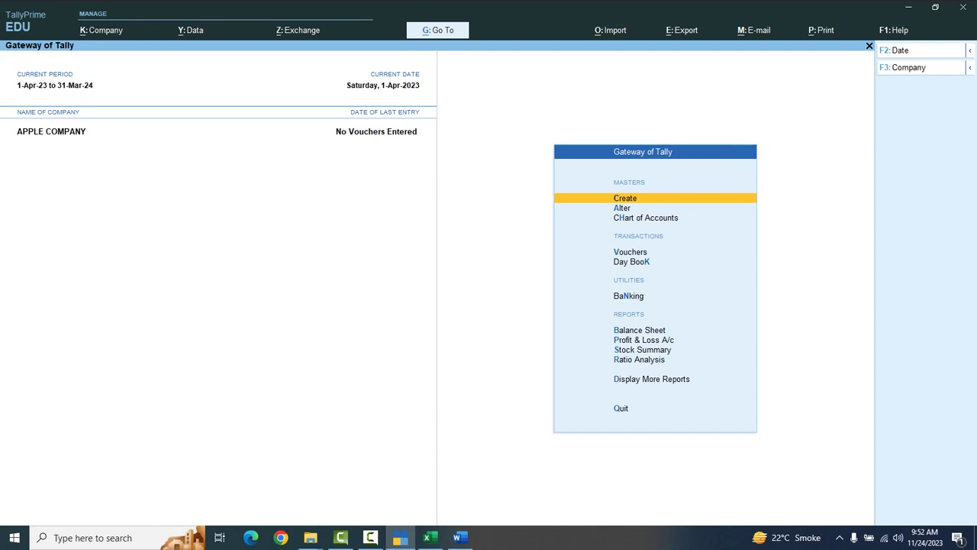
# Open accounting voucher creation for APPLE COMPANY
pyautogui.press('Down')
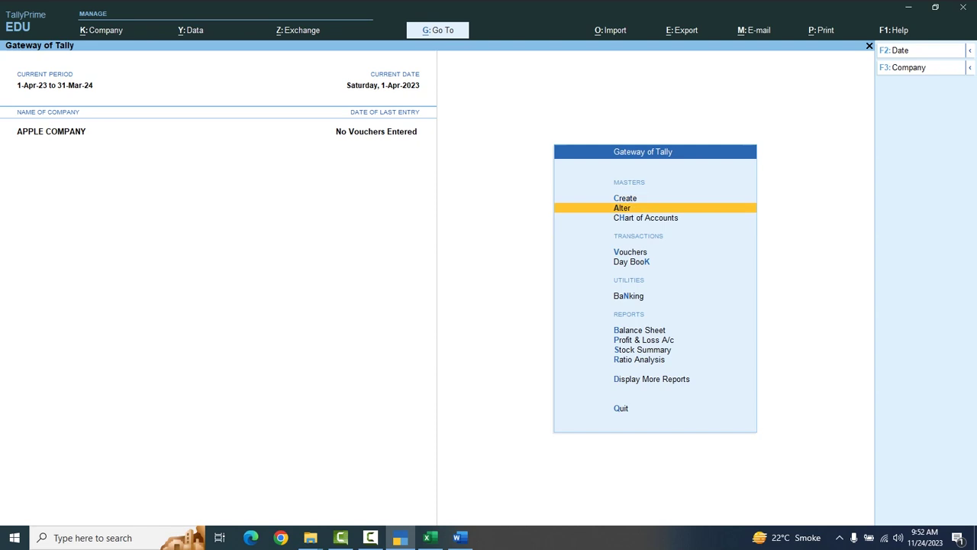
pyautogui.press('Down')
pyautogui.press('Down')
pyautogui.press('Down')
pyautogui.press('Down')
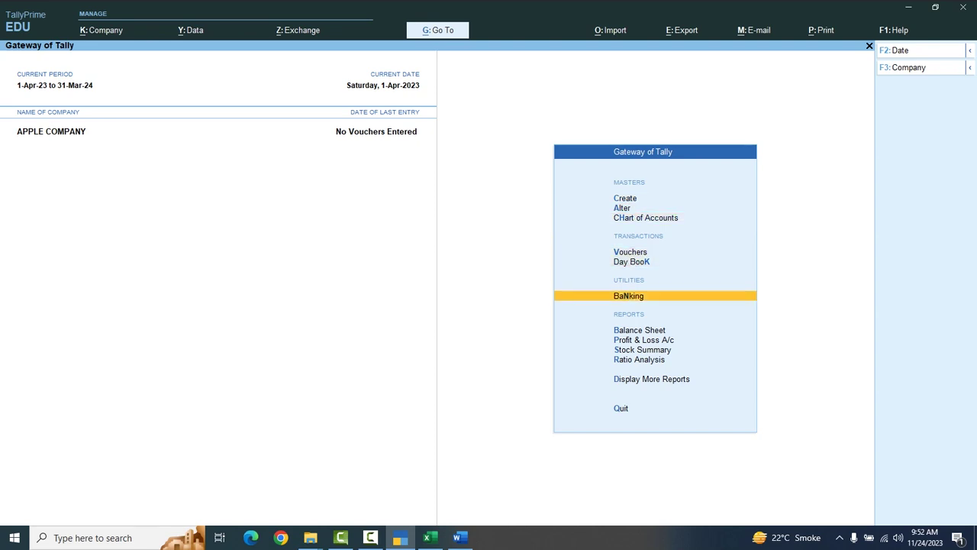
pyautogui.press('Up')
pyautogui.press('Up')
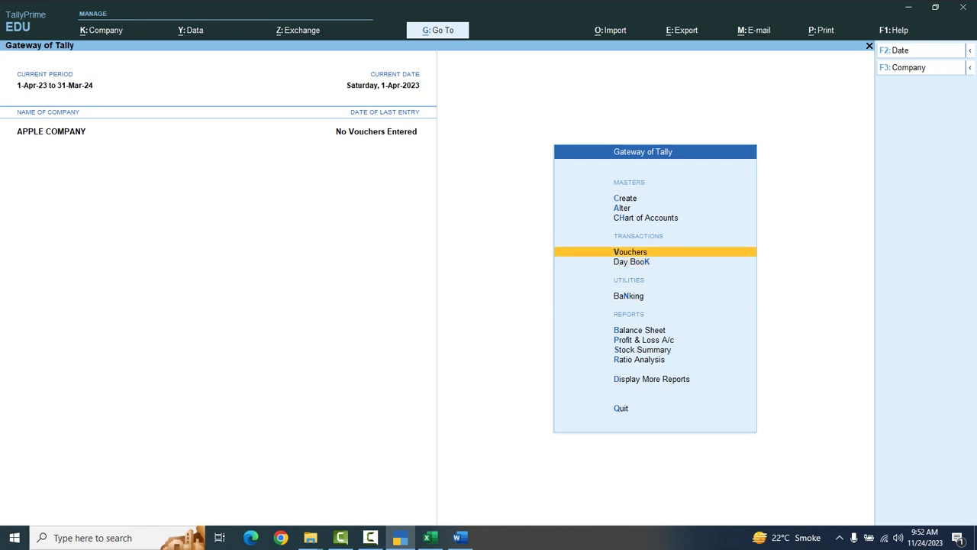
pyautogui.press('Return')
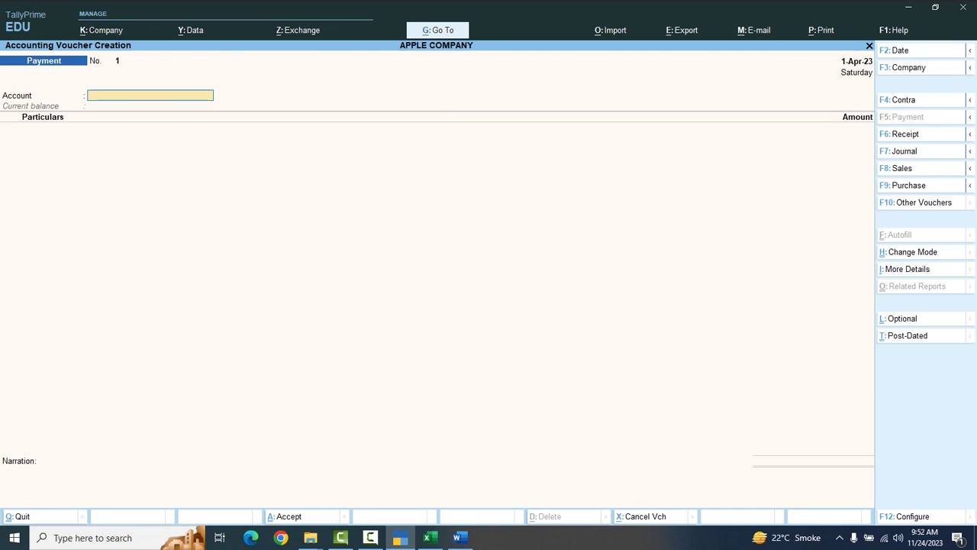
# Try the Receipt and Payment voucher types on the blank voucher and switch it to Journal
pyautogui.press('F6')
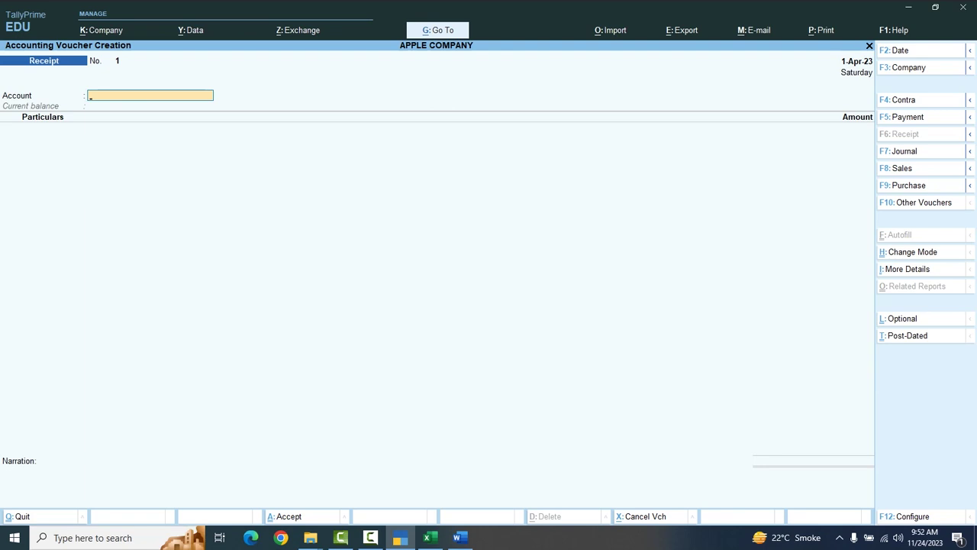
pyautogui.press('F5')
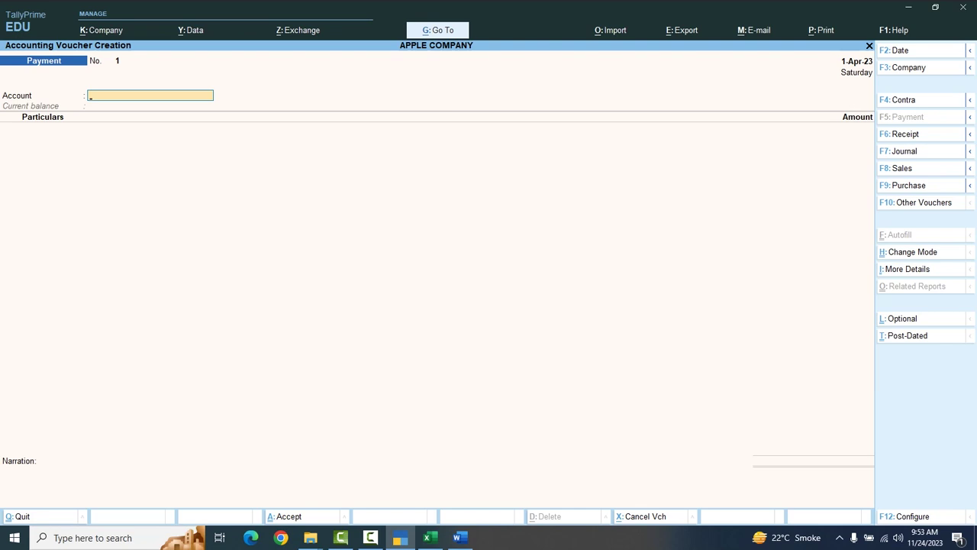
pyautogui.press('F6')
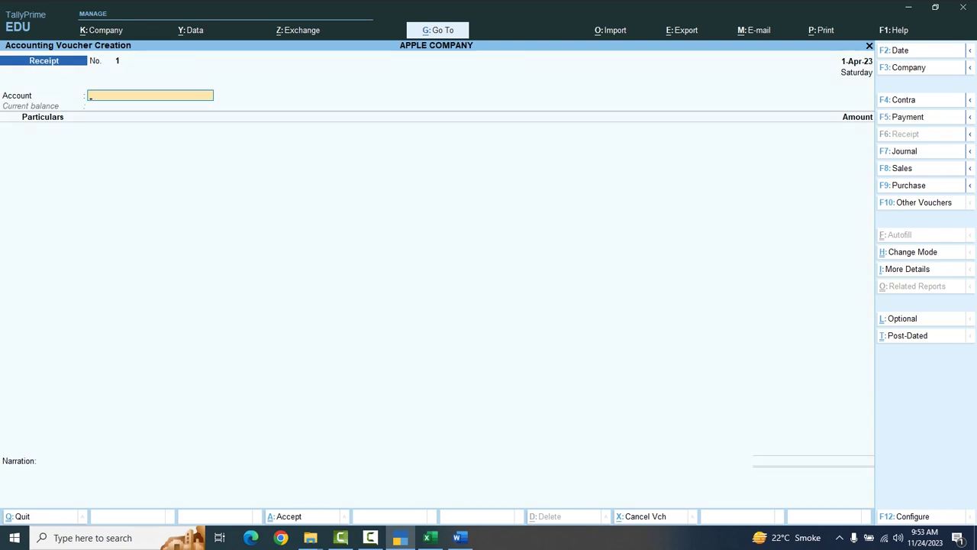
pyautogui.press('F5')
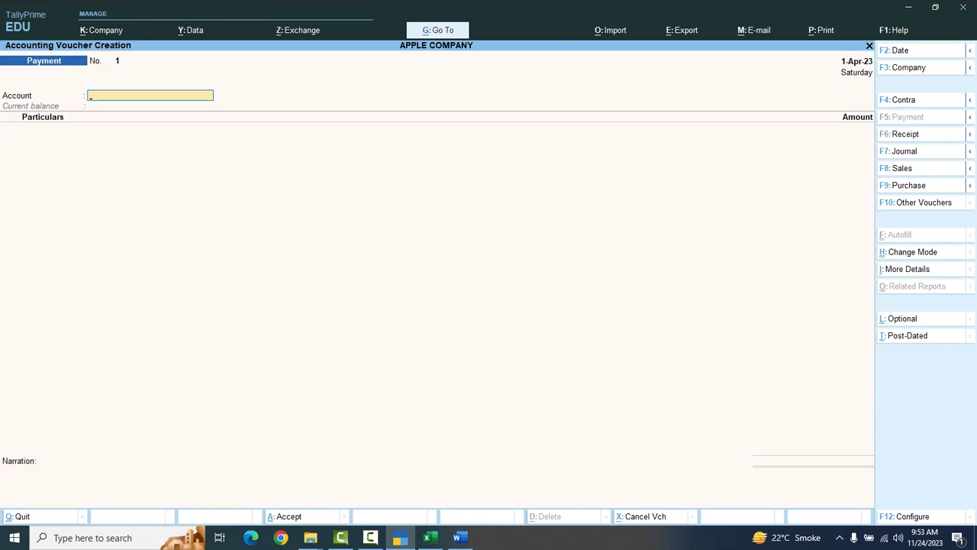
pyautogui.press('F7')
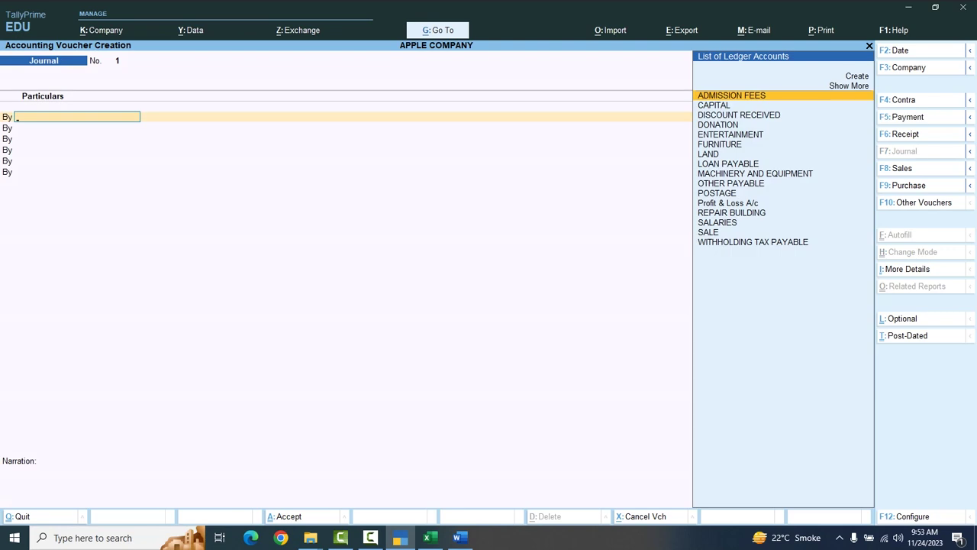
pyautogui.press('Escape')
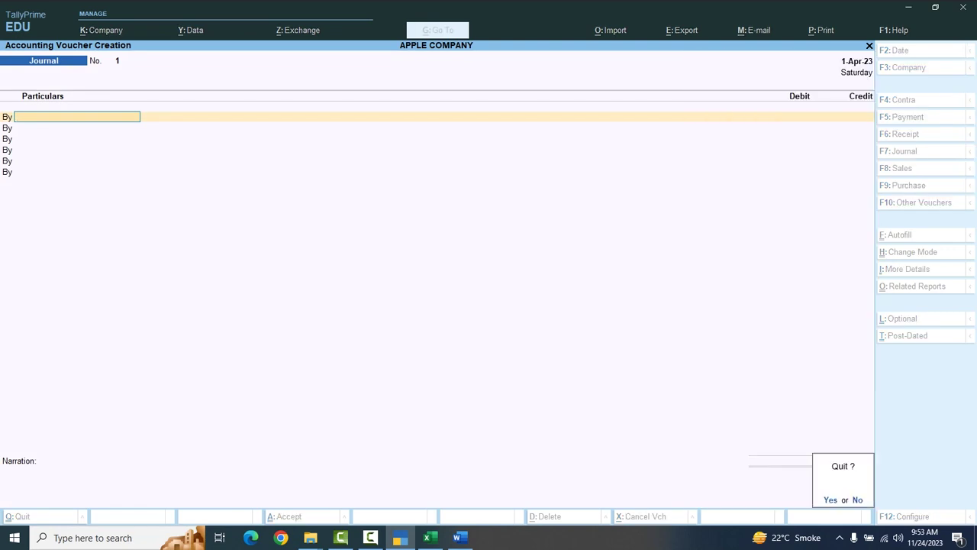
pyautogui.press('n')
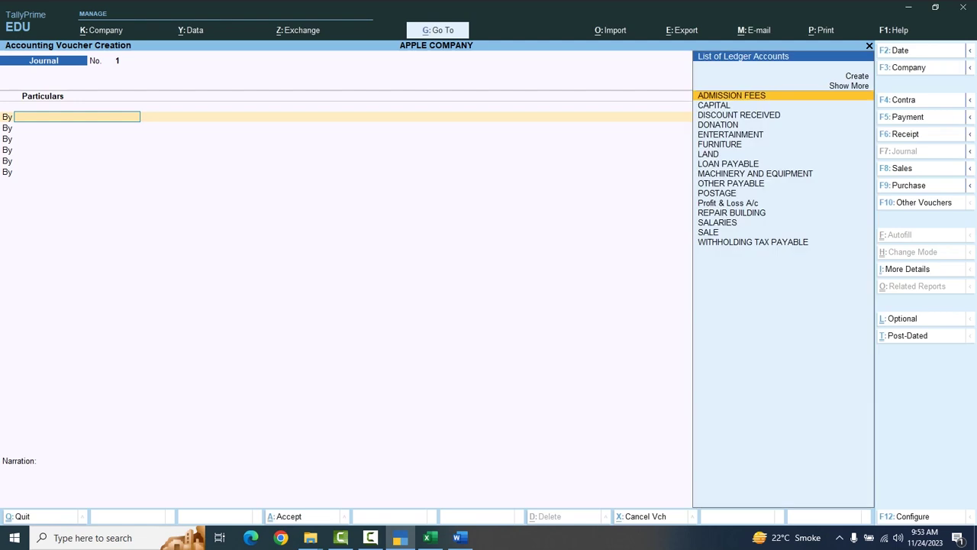
pyautogui.press('Escape')
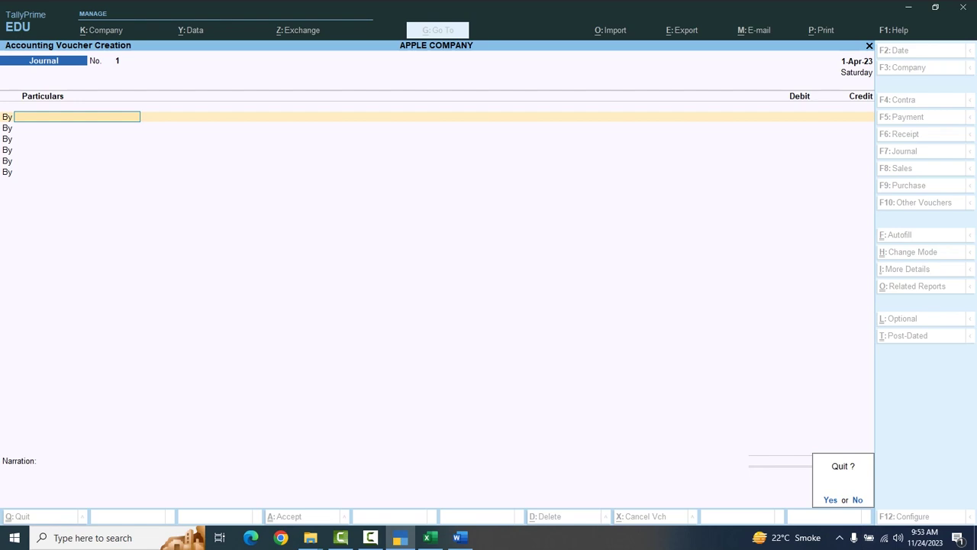
pyautogui.press('y')
pyautogui.press('Return')
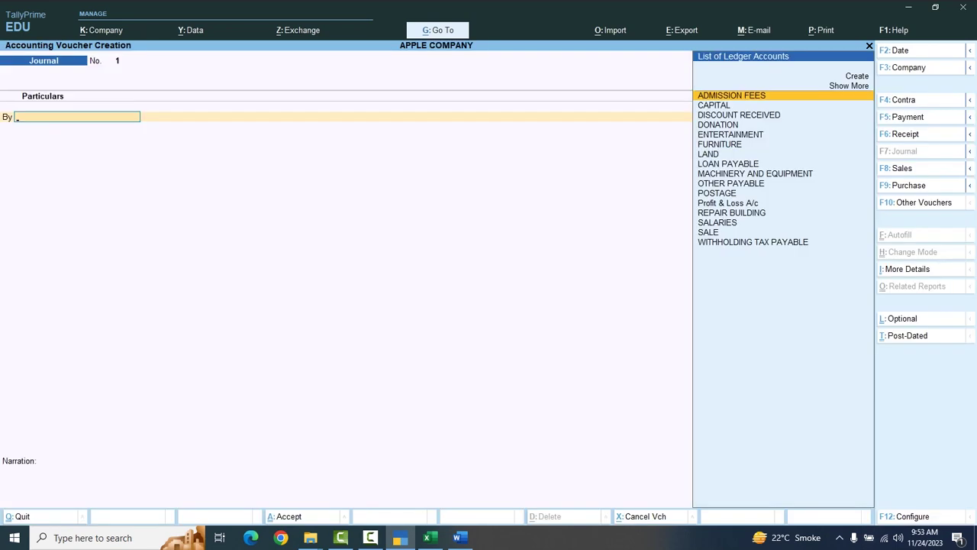
pyautogui.press('F6')
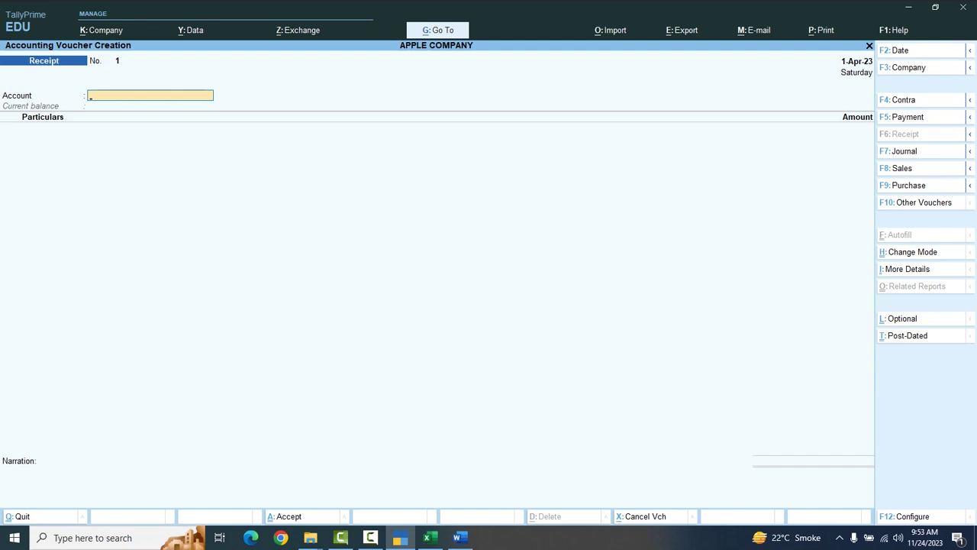
pyautogui.press('F7')
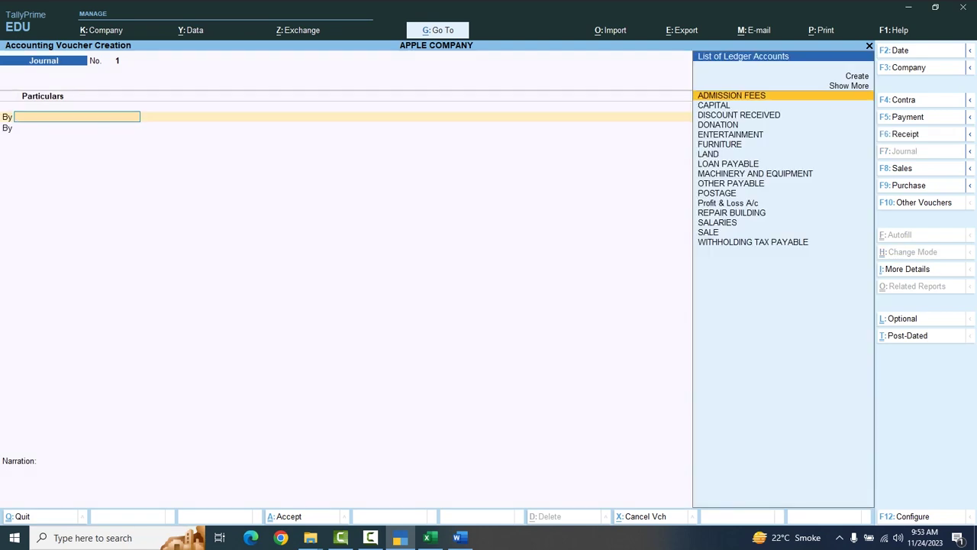
pyautogui.press('Escape')
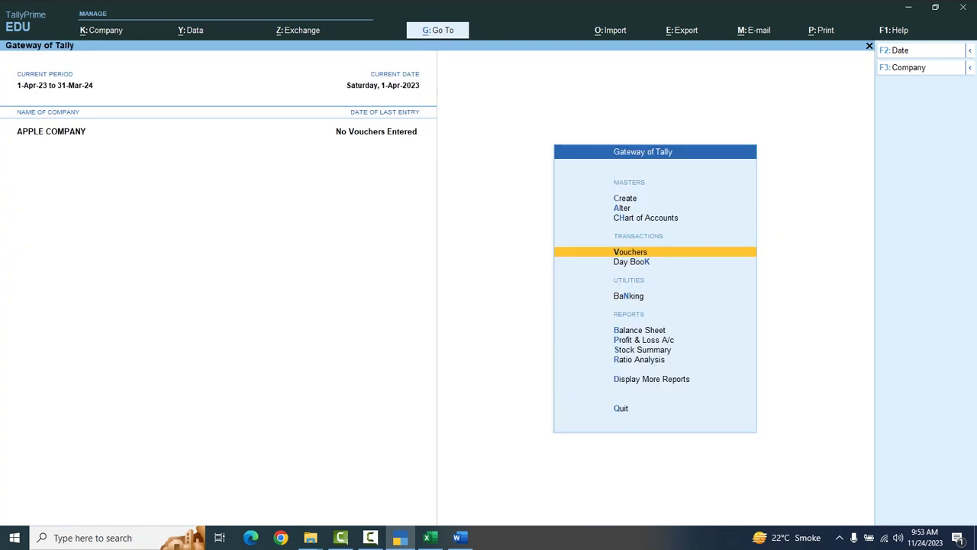
pyautogui.press('Return')
# Enter CAPITAL as the first ledger of the journal voucher and convert the voucher to the Receipt type
pyautogui.press('Down')
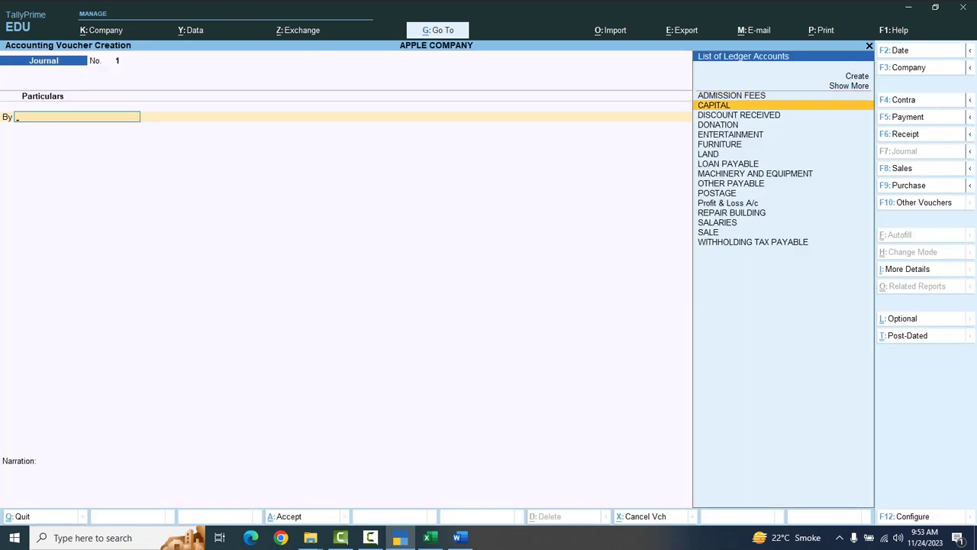
pyautogui.press('Return')
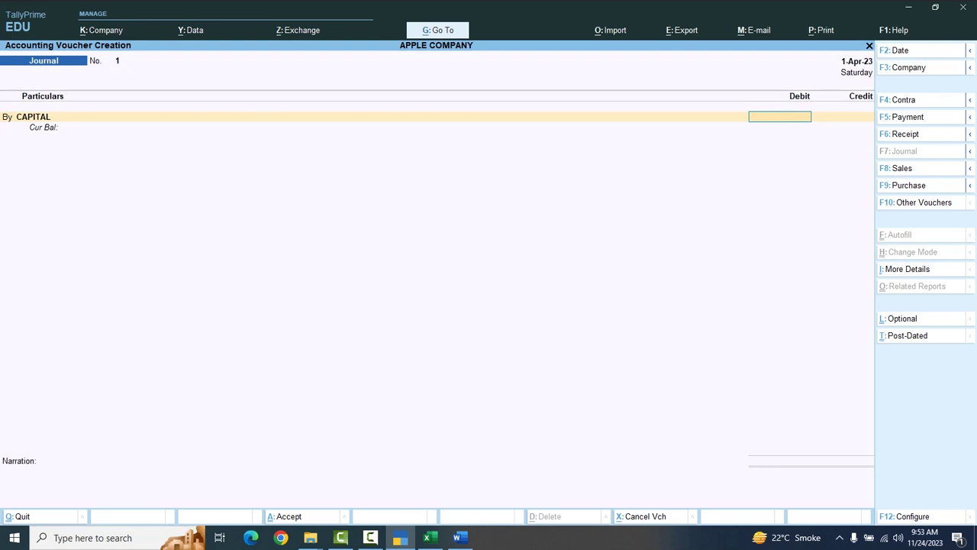
pyautogui.press('F6')
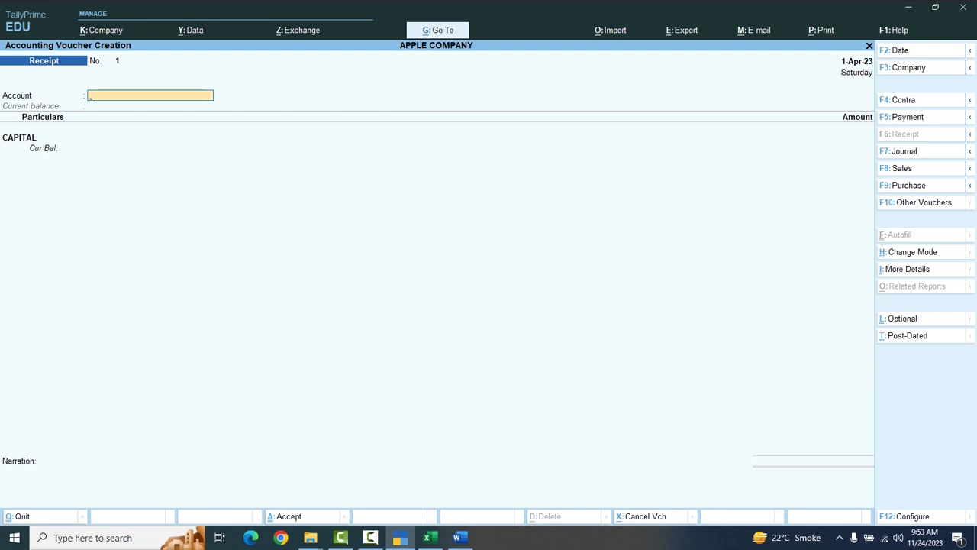
pyautogui.press('F7')
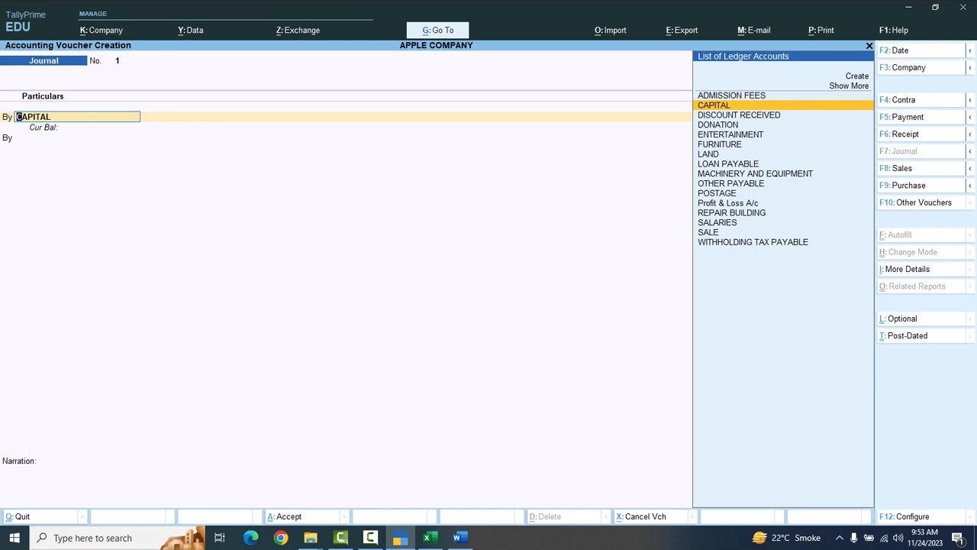
pyautogui.press('Return')
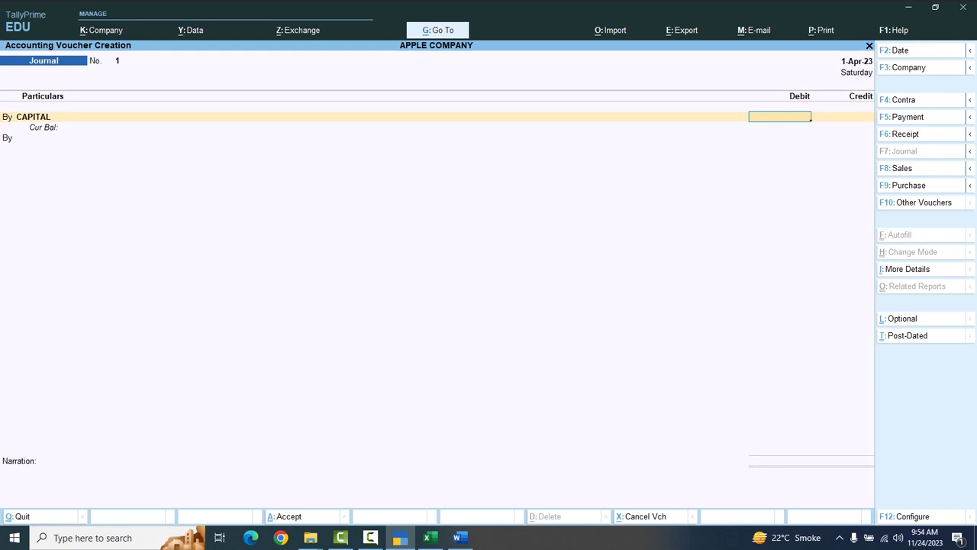
pyautogui.press('F6')
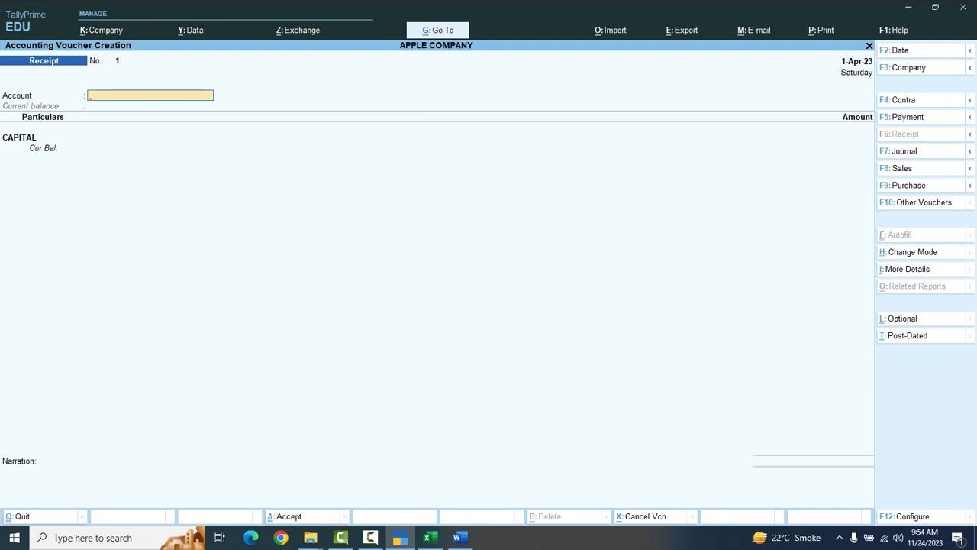
pyautogui.press('F5')
pyautogui.press('F6')
# Set the receipt voucher's account to Cash and enter an amount of 8000000 against CAPITAL
pyautogui.write('CASH')
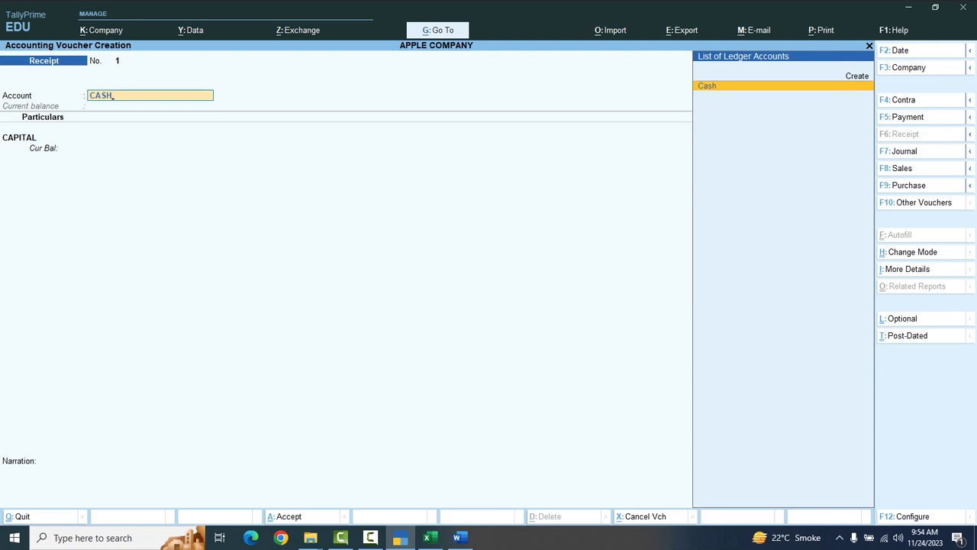
pyautogui.press('Return')
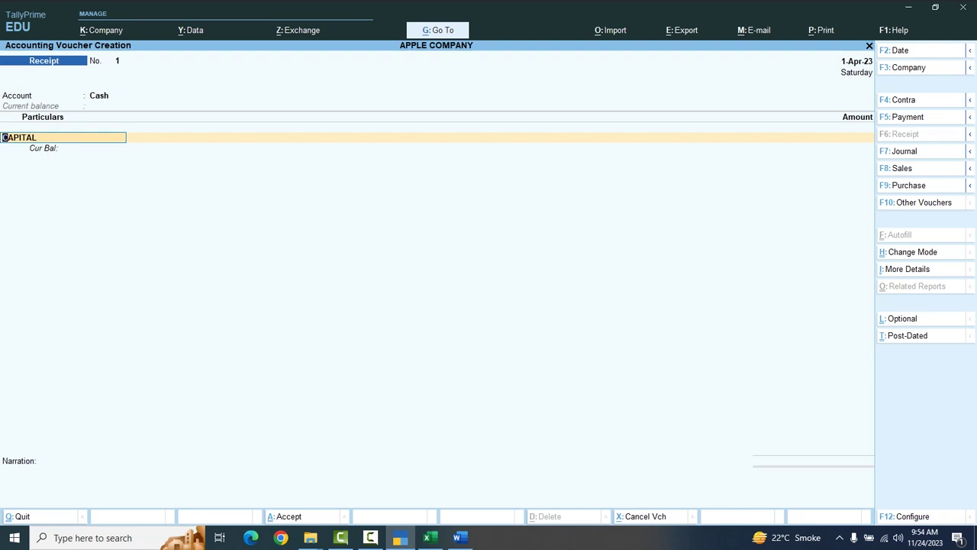
pyautogui.press('Return')
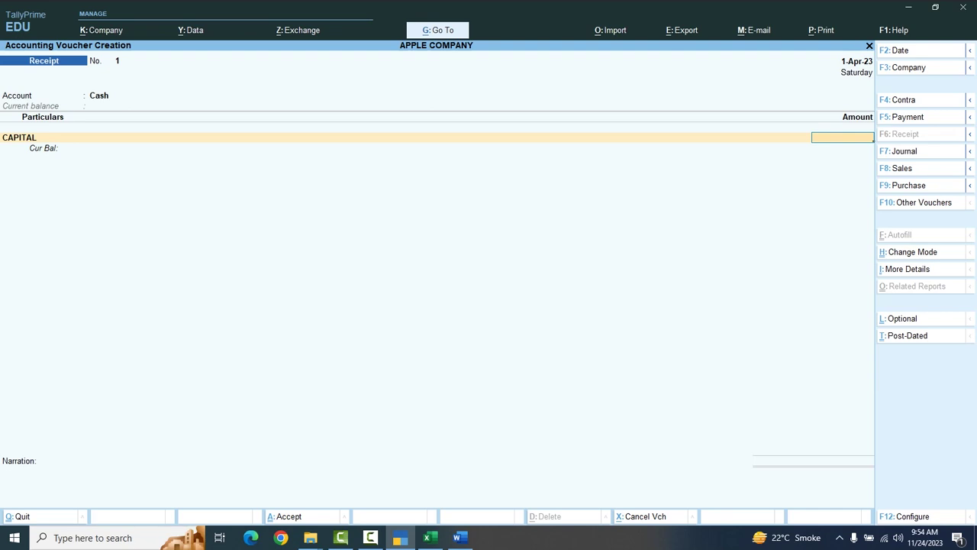
pyautogui.write('8000000')
pyautogui.press('Return')
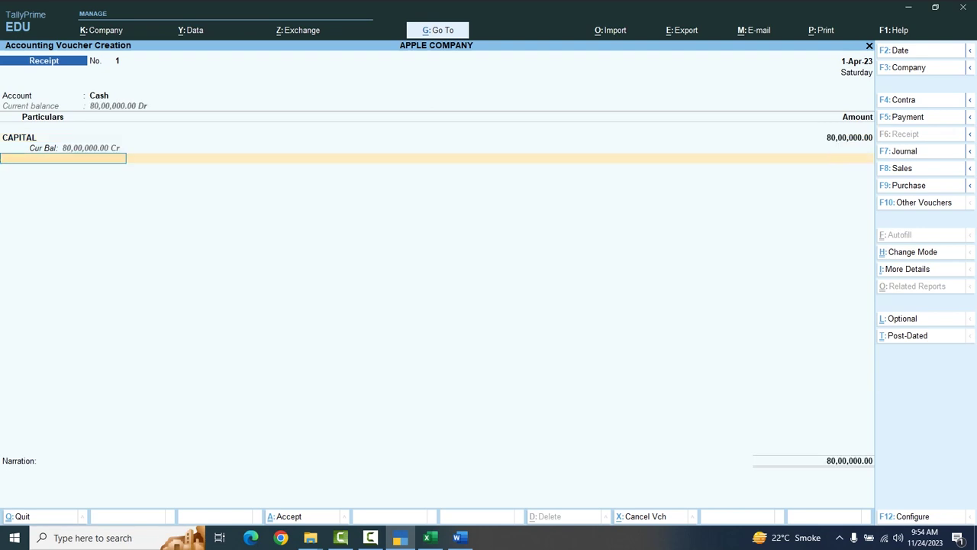
# Finish the CAPITAL receipt voucher without a narration and save it
pyautogui.press('Return')
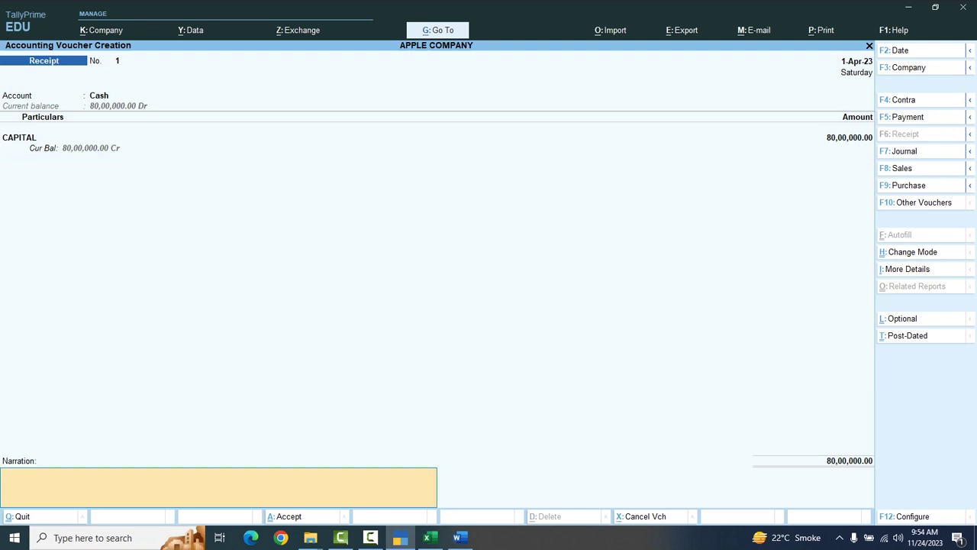
pyautogui.press('Return')
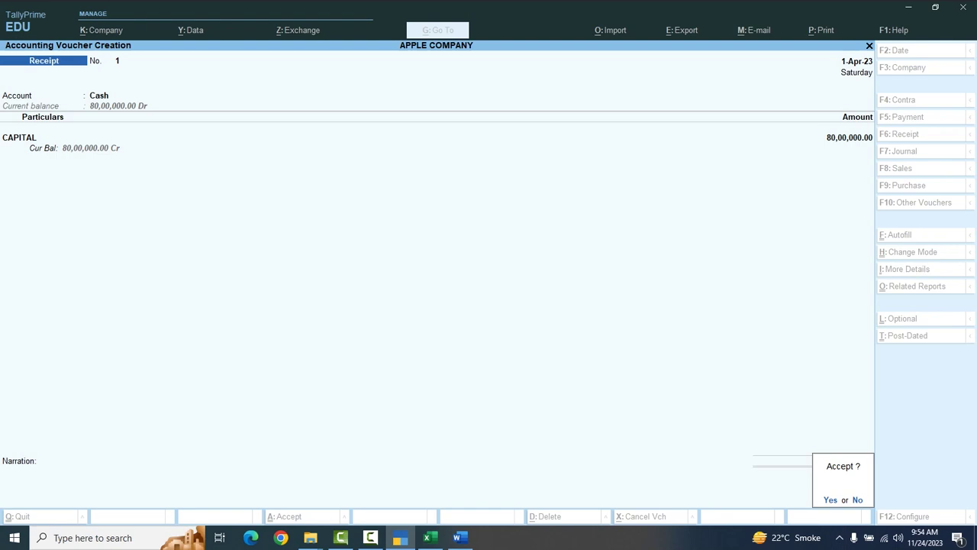
pyautogui.press('y')
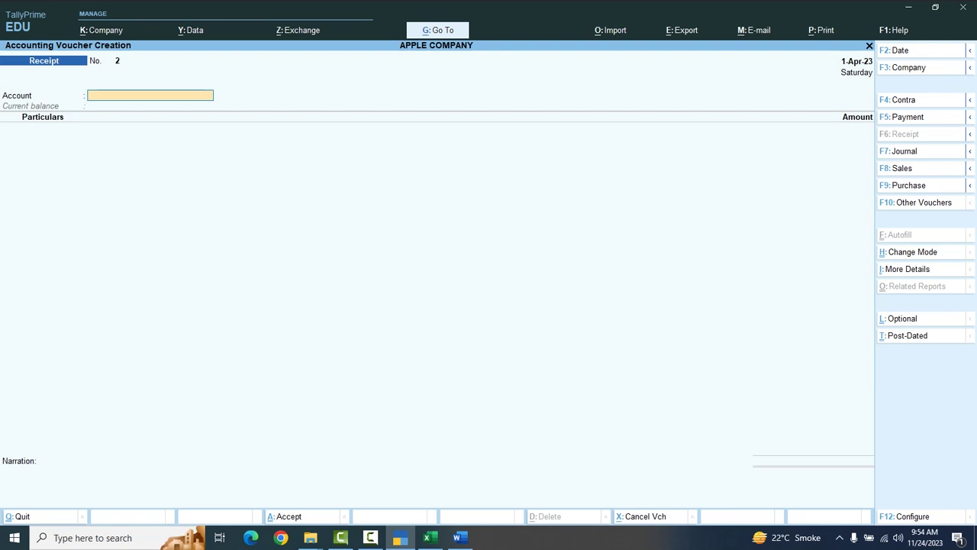
# Set the second receipt voucher's account to Cash and choose SALE as its ledger
pyautogui.write('C')
pyautogui.press('Return')
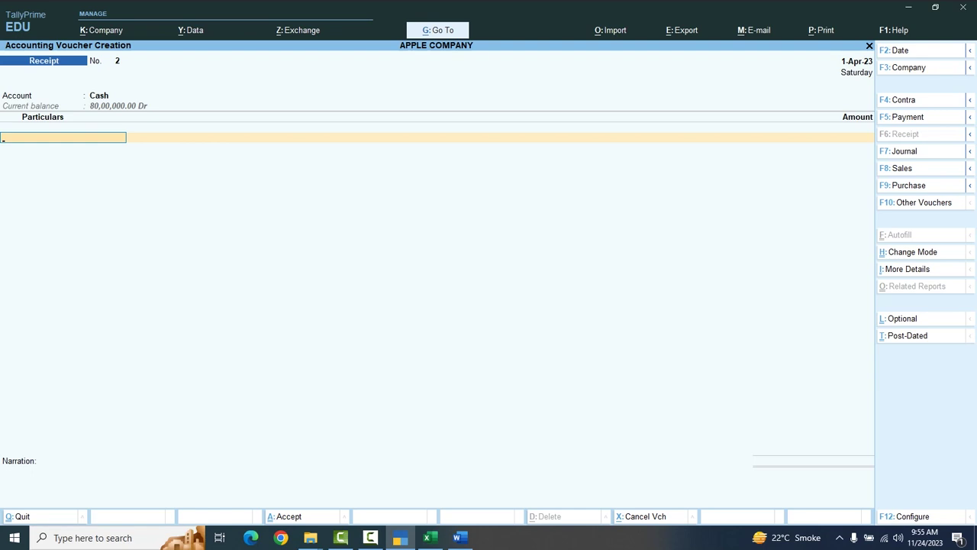
pyautogui.write('S')
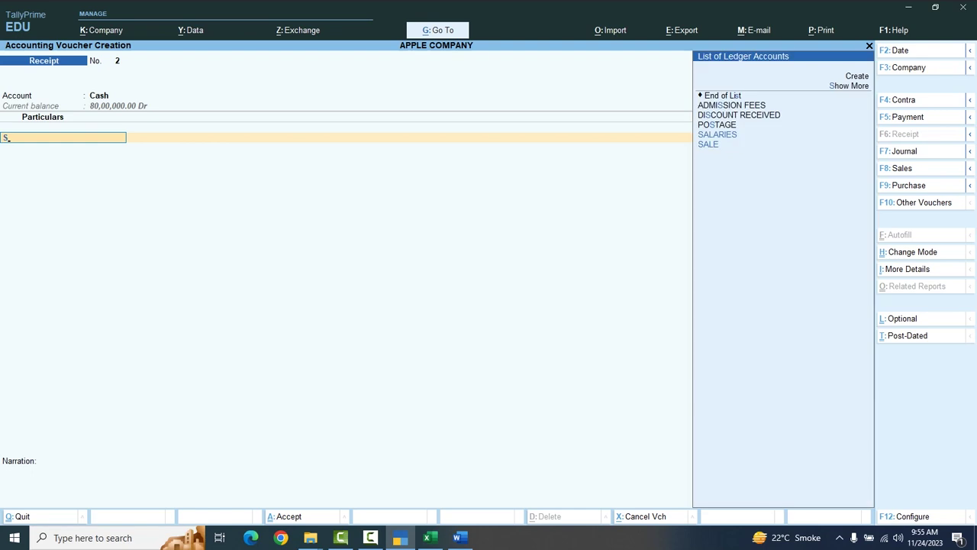
pyautogui.press('Down')
pyautogui.press('Up')
pyautogui.press('Up')
pyautogui.press('Up')
pyautogui.press('Up')
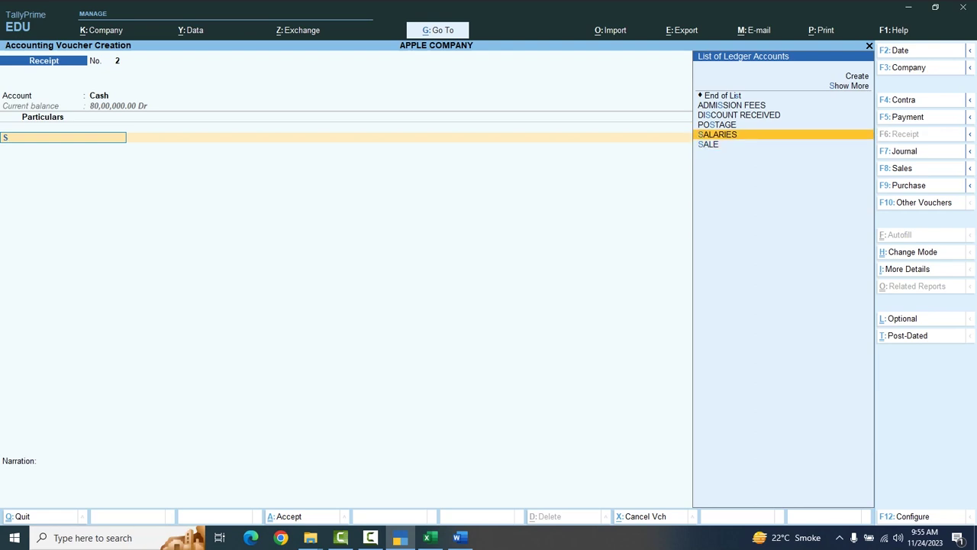
pyautogui.press('Down')
pyautogui.press('Down')
pyautogui.press('Down')
pyautogui.press('Down')
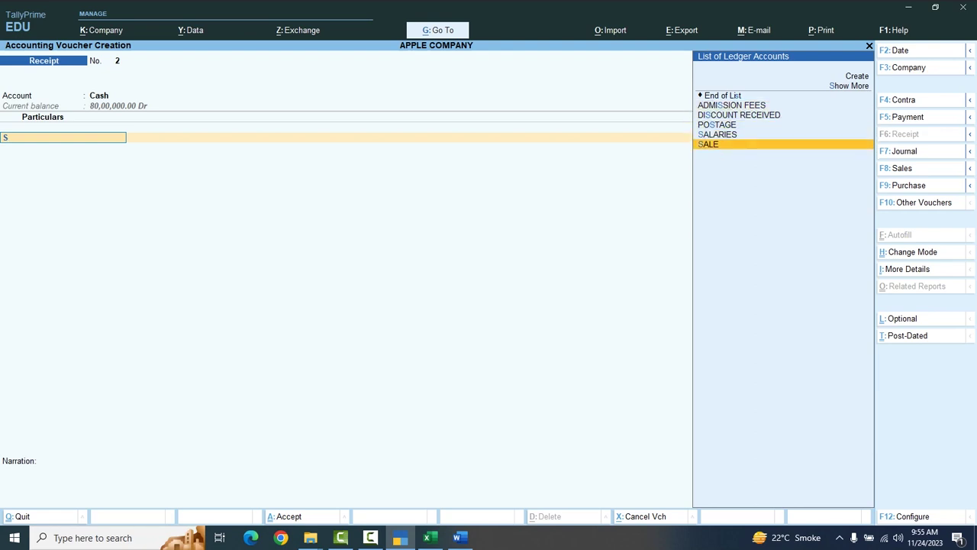
pyautogui.press('Return')
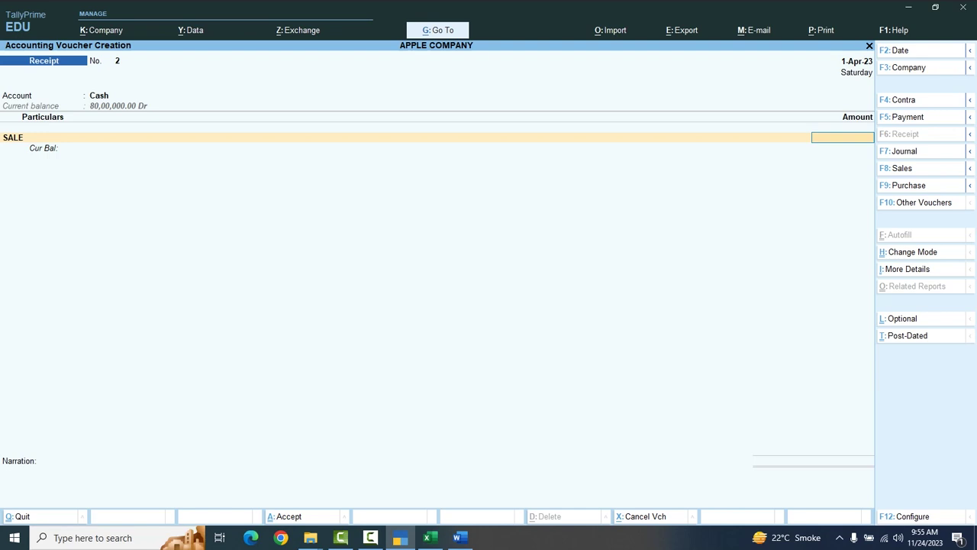
# Enter an amount of 15000 against SALE and save the receipt voucher without a narration
pyautogui.write('15000')
pyautogui.press('Return')
pyautogui.press('Return')
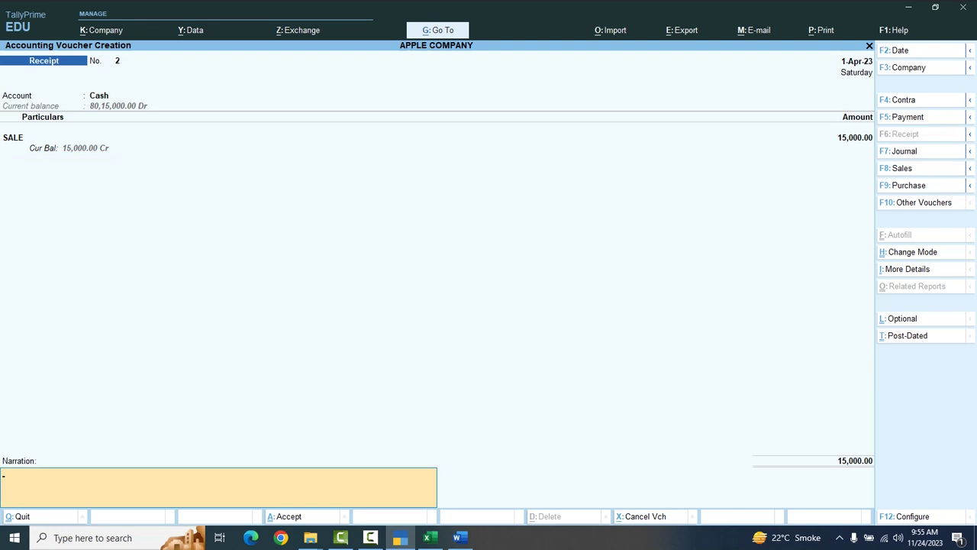
pyautogui.press('Return')
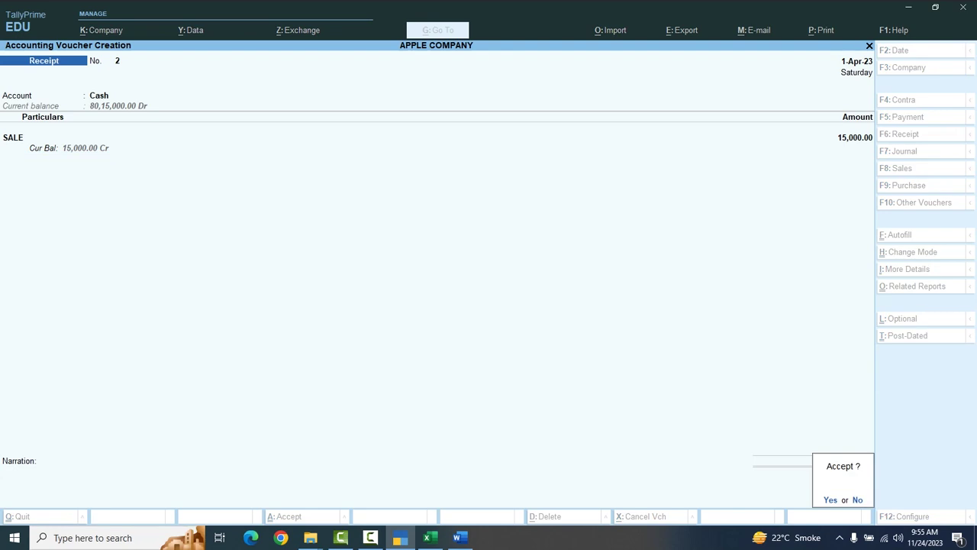
pyautogui.press('Return')
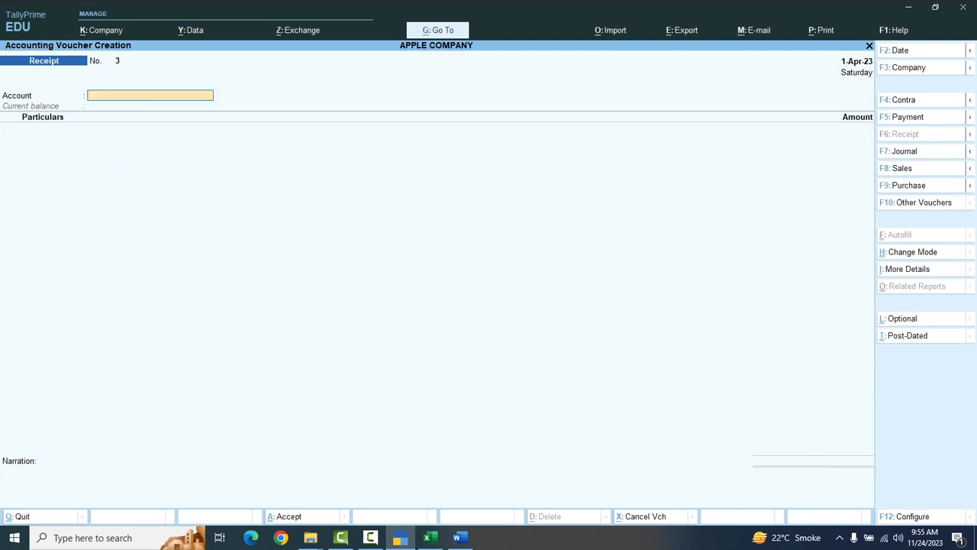
# Set the third receipt voucher's account to Cash and choose SALE as its ledger
pyautogui.write('C')
pyautogui.press('Return')
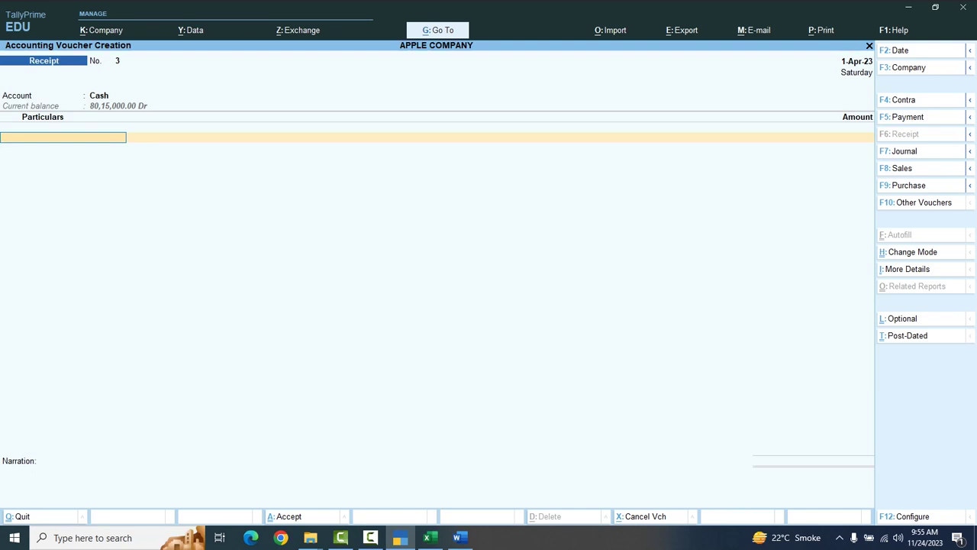
pyautogui.click(151, 95)
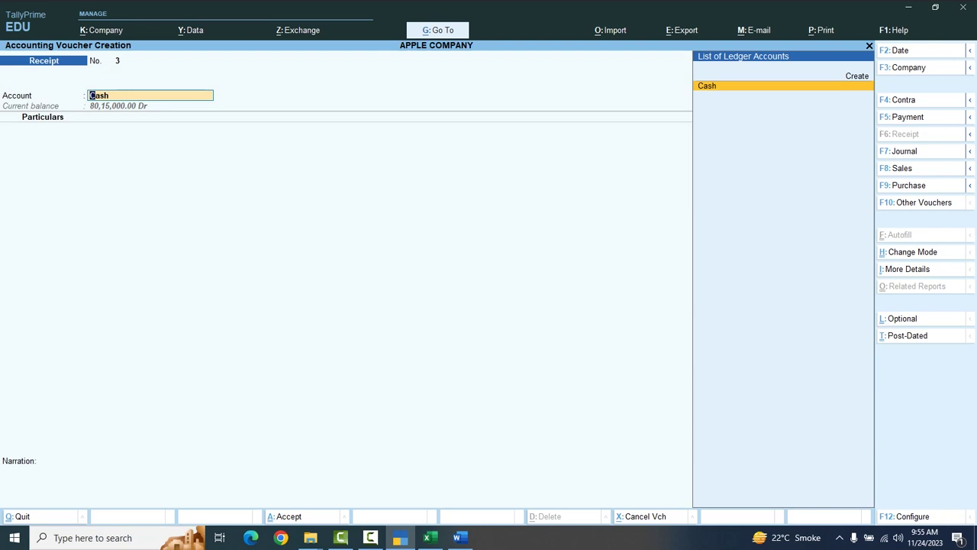
pyautogui.press('Return')
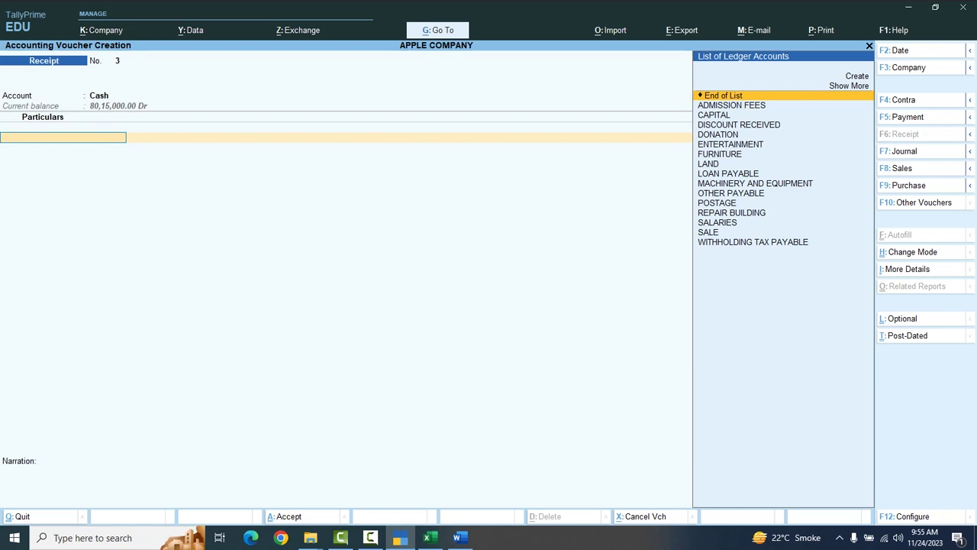
pyautogui.click(707, 232)
pyautogui.press('Return')
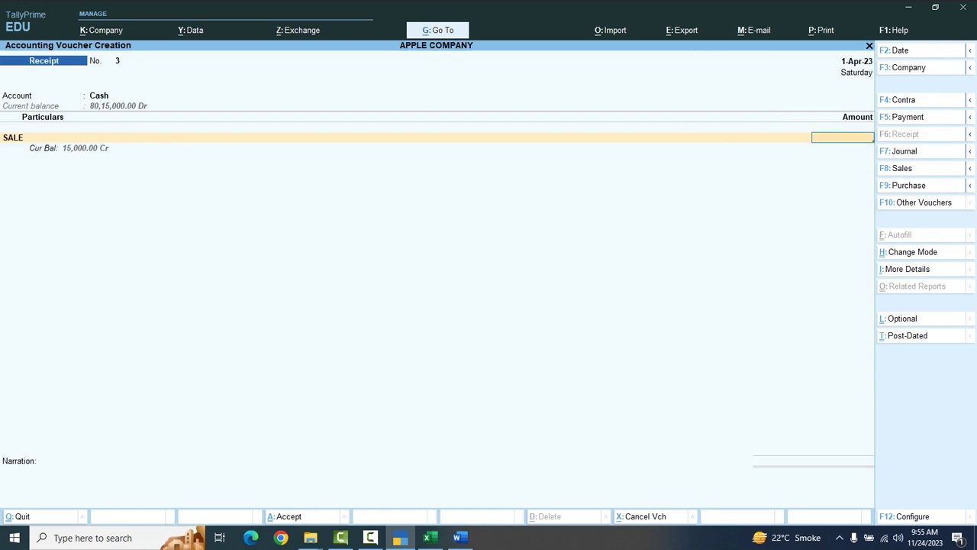
# Enter an amount of 20,000 against SALE and save the receipt voucher without a narration
pyautogui.write('20,000')
pyautogui.press('Return')
pyautogui.press('Return')
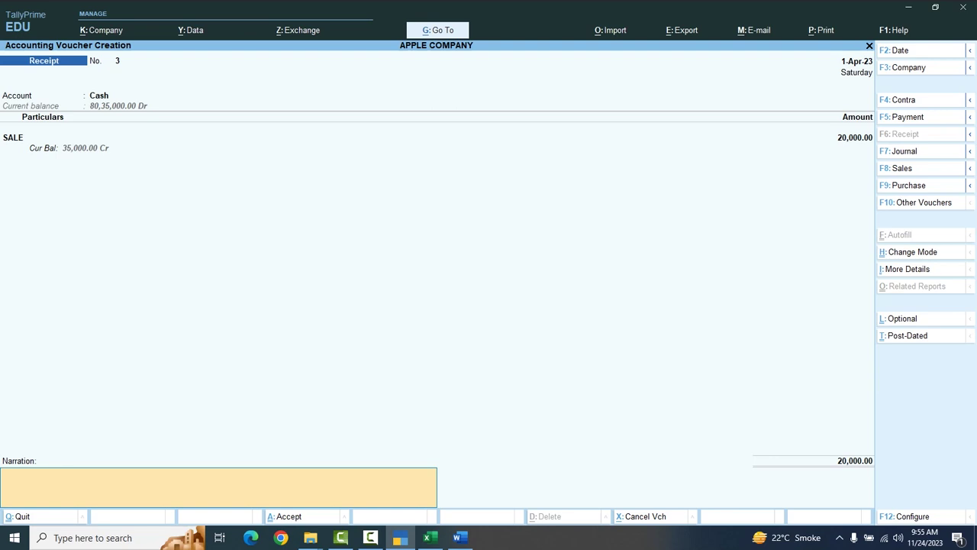
pyautogui.press('Return')
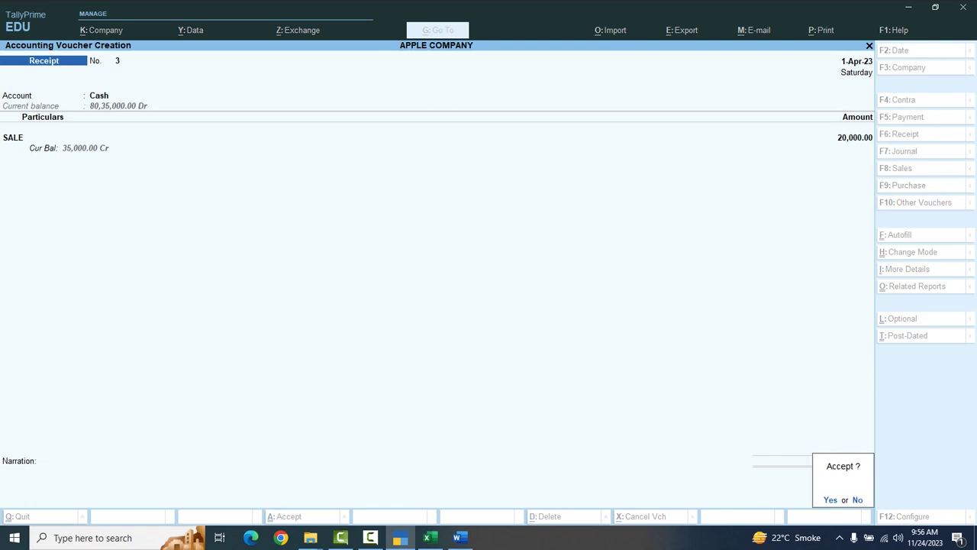
pyautogui.press('Return')
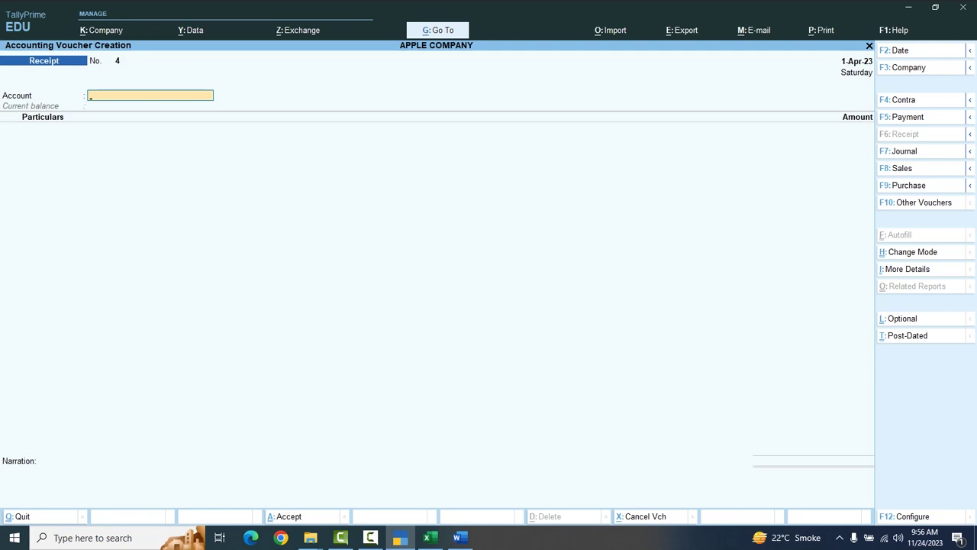
# Set the fourth receipt voucher's account to Cash and choose ADMISSION FEES as its ledger
pyautogui.write('cash')
pyautogui.press('Return')
pyautogui.write('a')
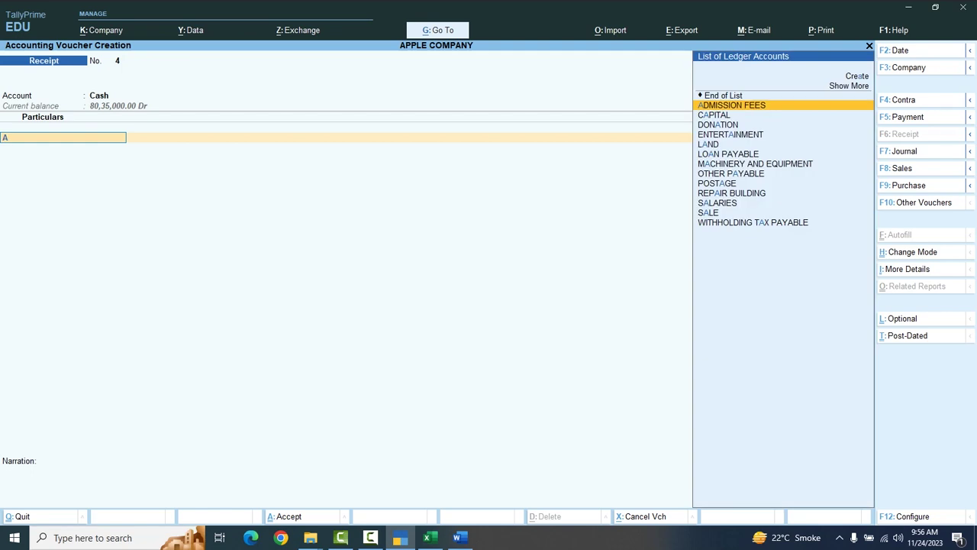
pyautogui.press('Down')
pyautogui.press('Down')
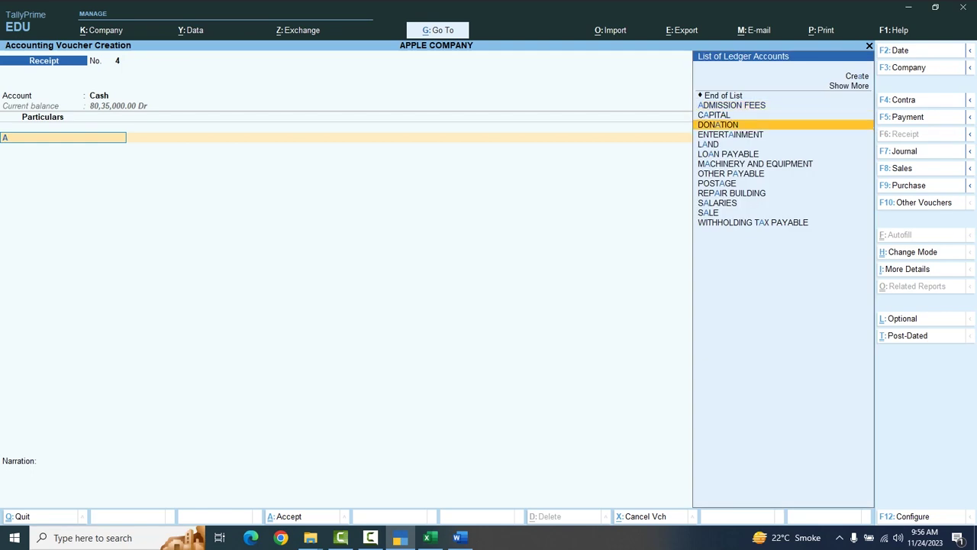
pyautogui.press('Up')
pyautogui.press('Up')
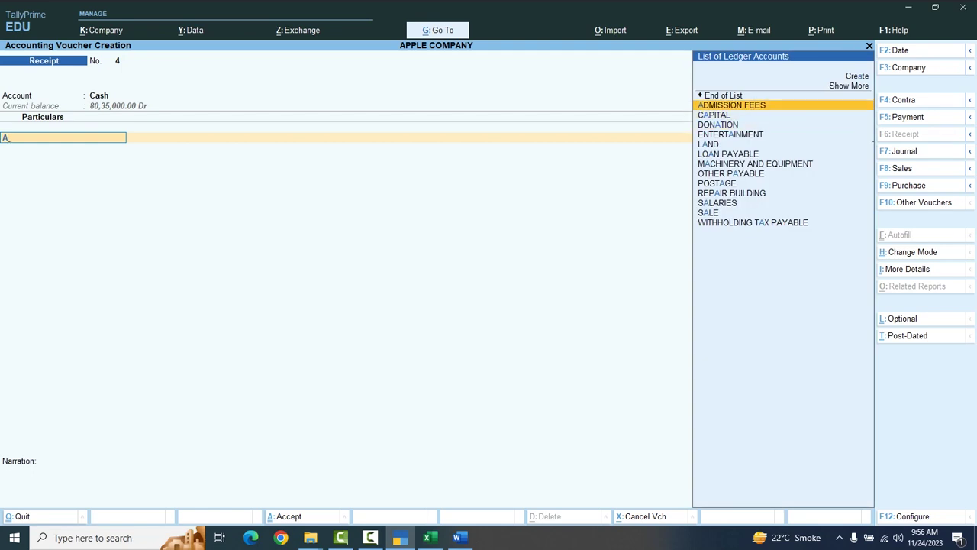
pyautogui.press('Return')
# Enter an amount of 500 against ADMISSION FEES and save the receipt voucher without a narration
pyautogui.write('500')
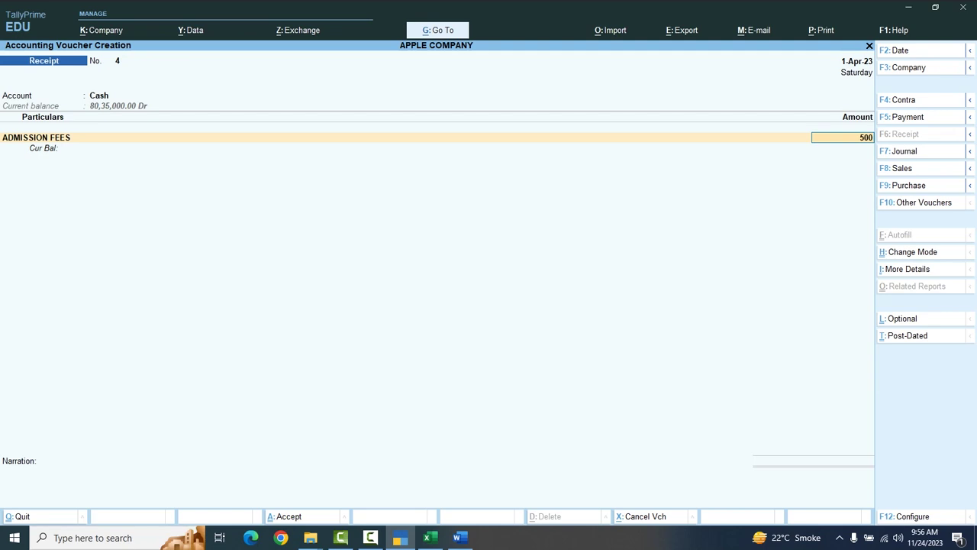
pyautogui.press('Return')
pyautogui.press('Return')
pyautogui.press('Return')
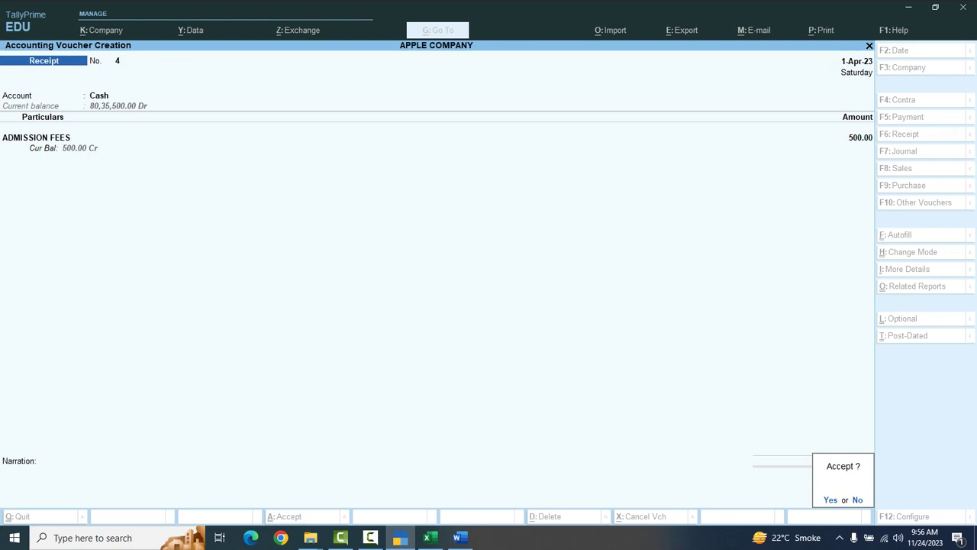
pyautogui.press('Return')
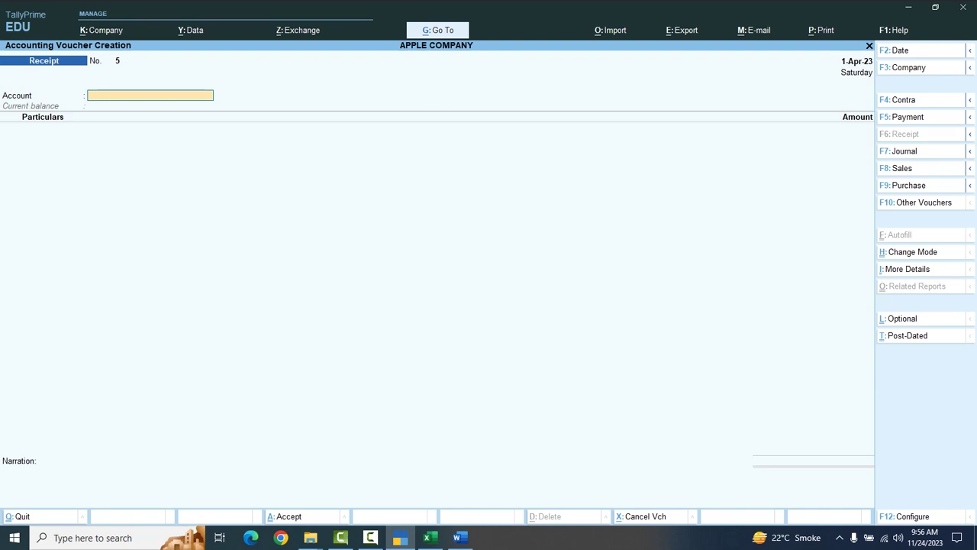
# Switch to a Payment voucher with Cash as the account and FURNITURE as the ledger
pyautogui.press('F5')
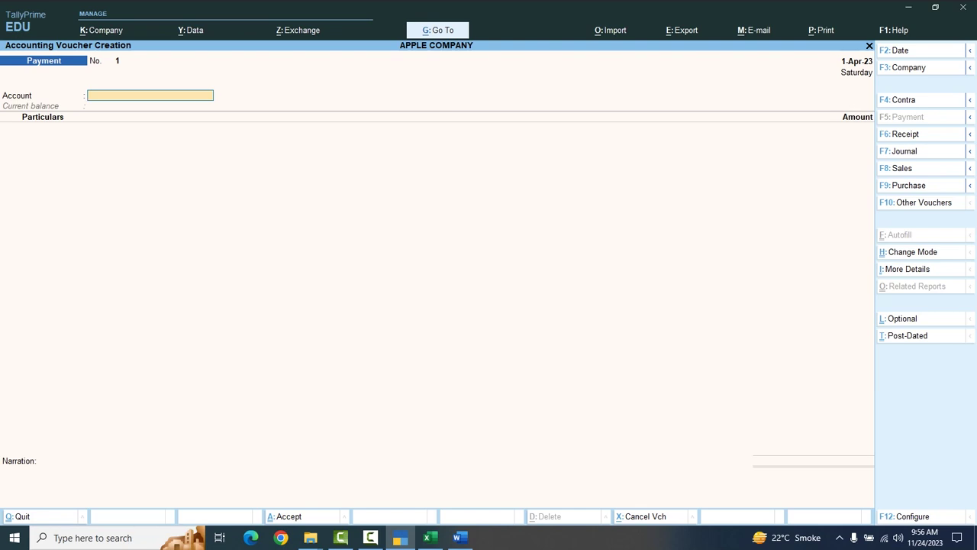
pyautogui.write('C')
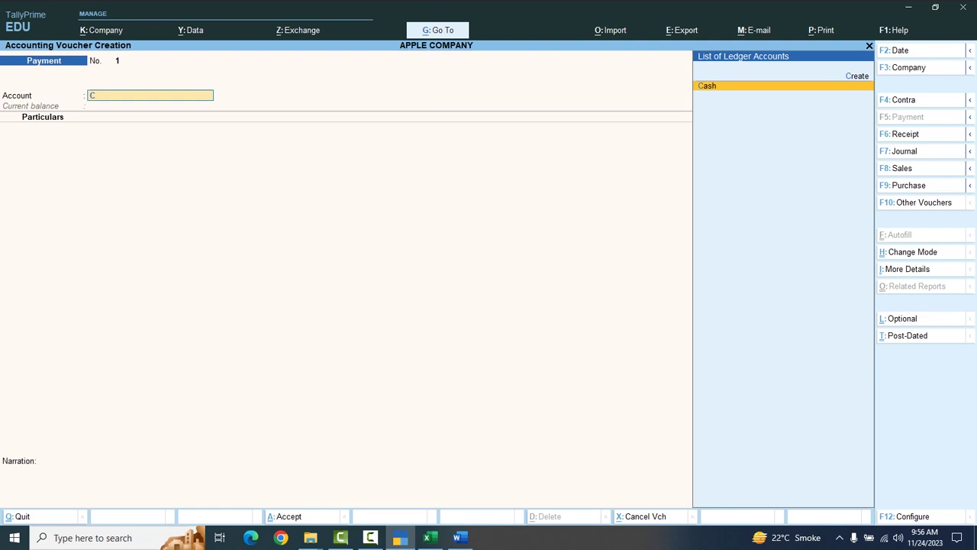
pyautogui.press('Return')
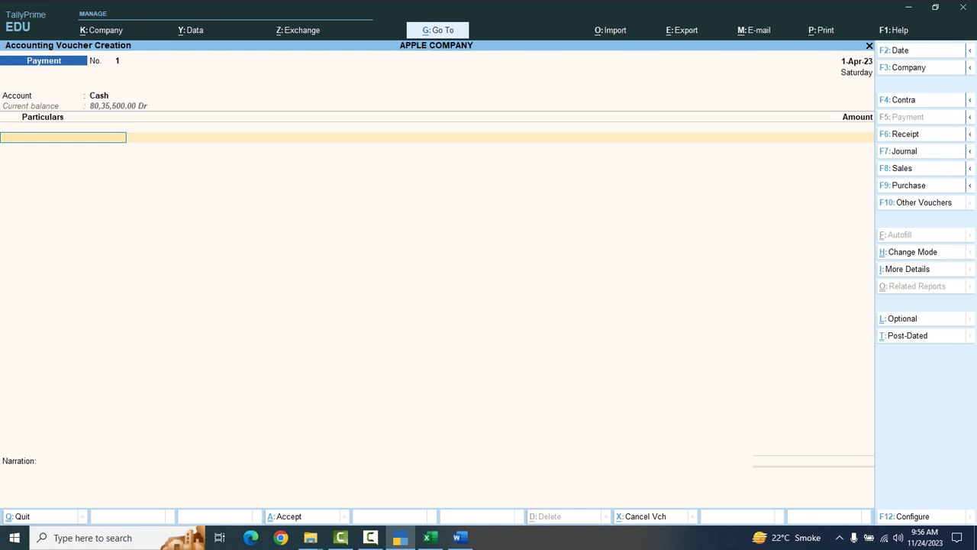
pyautogui.write('F')
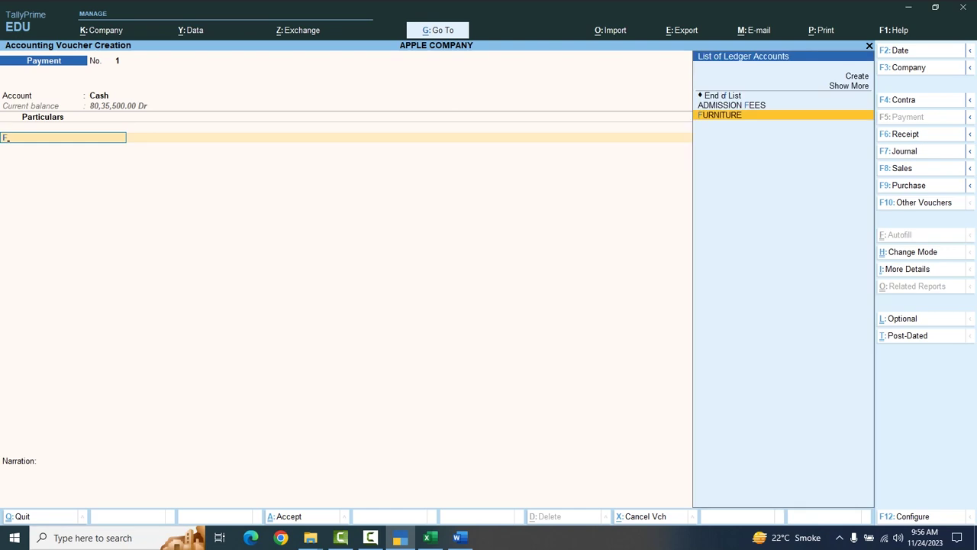
pyautogui.press('Up')
pyautogui.press('Down')
pyautogui.press('Up')
pyautogui.press('Down')
pyautogui.press('Return')
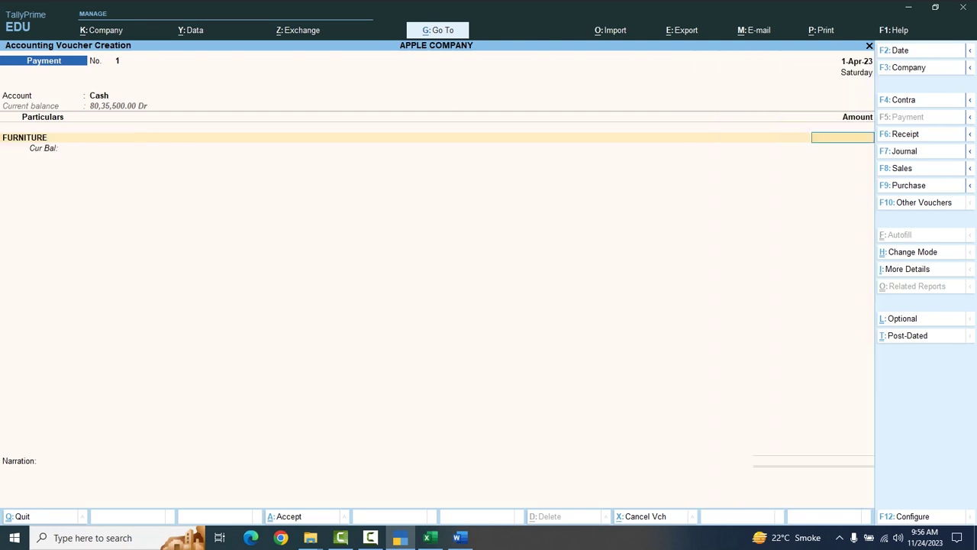
# Enter an amount of 7000 against FURNITURE and save the payment voucher without a narration
pyautogui.write('7000')
pyautogui.press('Return')
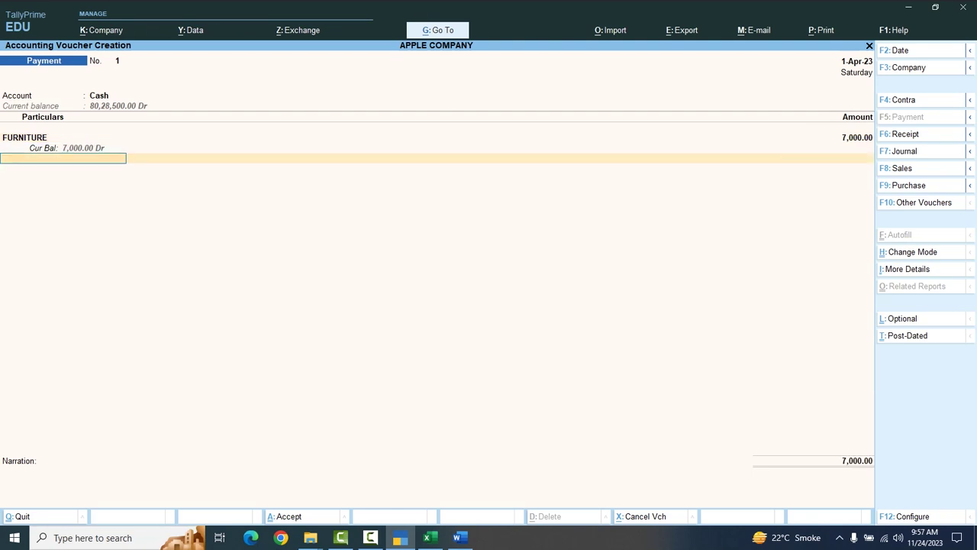
pyautogui.press('Return')
pyautogui.press('Return')
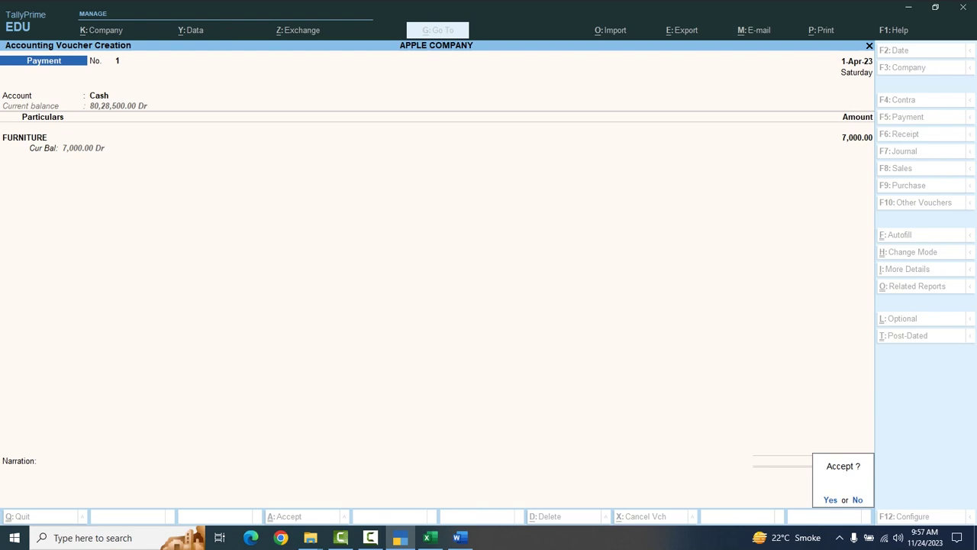
pyautogui.press('Return')
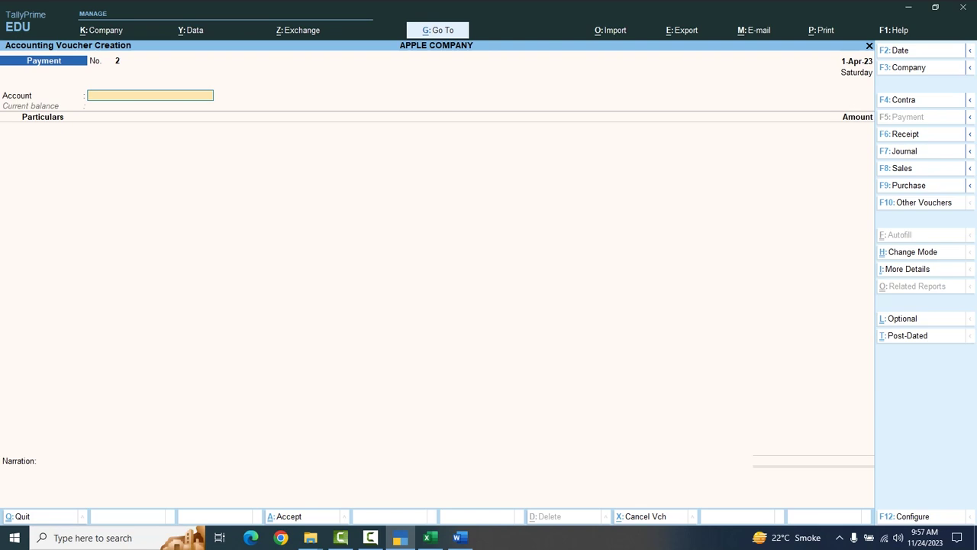
# Set the second payment voucher's account to Cash and choose MACHINERY AND EQUIPMENT as its ledger
pyautogui.write('C')
pyautogui.press('Return')
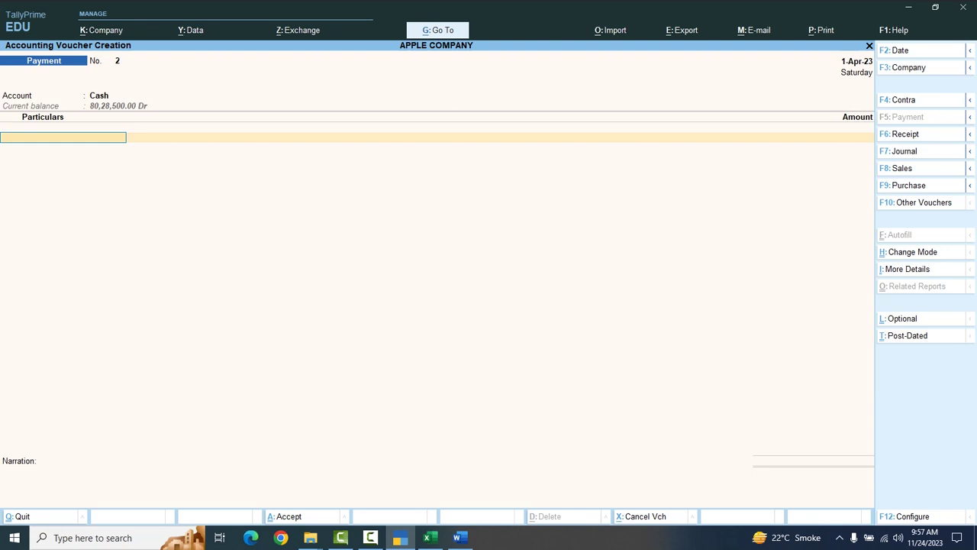
pyautogui.write('M')
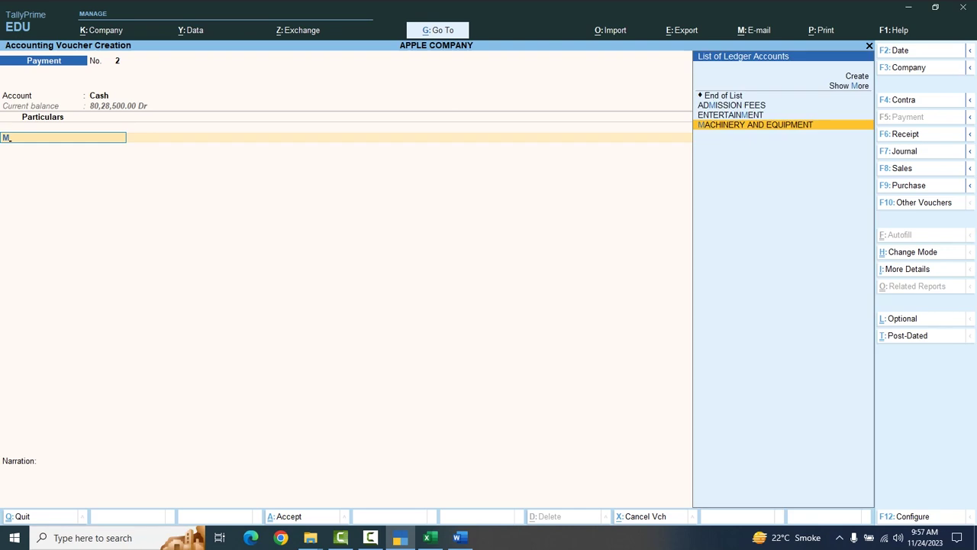
pyautogui.press('Up')
pyautogui.press('Up')
pyautogui.press('Up')
pyautogui.press('Down')
pyautogui.press('Down')
pyautogui.press('Down')
pyautogui.press('Return')
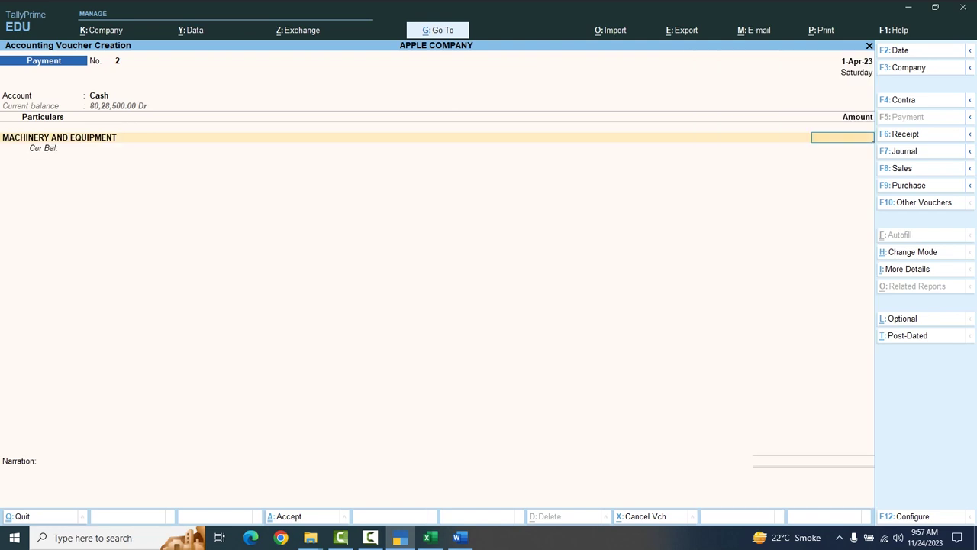
# Enter an amount of 24000 against MACHINERY AND EQUIPMENT and save the payment voucher without a narration
pyautogui.write('24000')
pyautogui.press('Return')
pyautogui.press('Return')
pyautogui.press('Return')
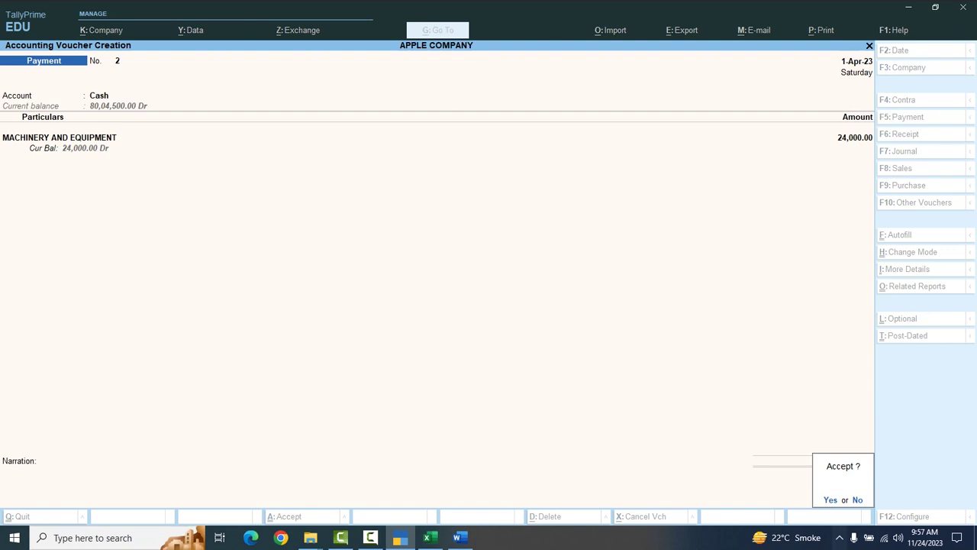
pyautogui.press('y')
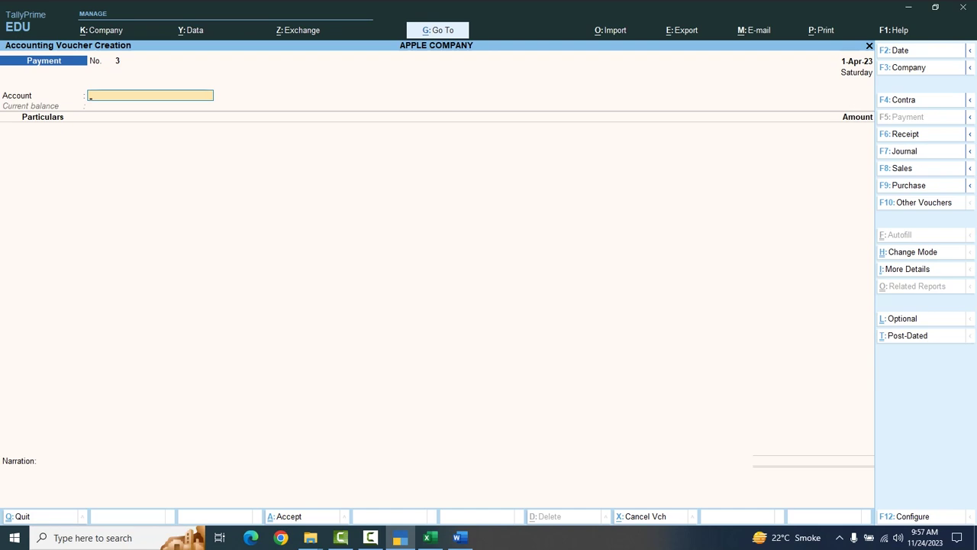
# Record a third payment voucher from Cash for POSTAGE with an amount of 1500 and save it without a narration
pyautogui.write('C')
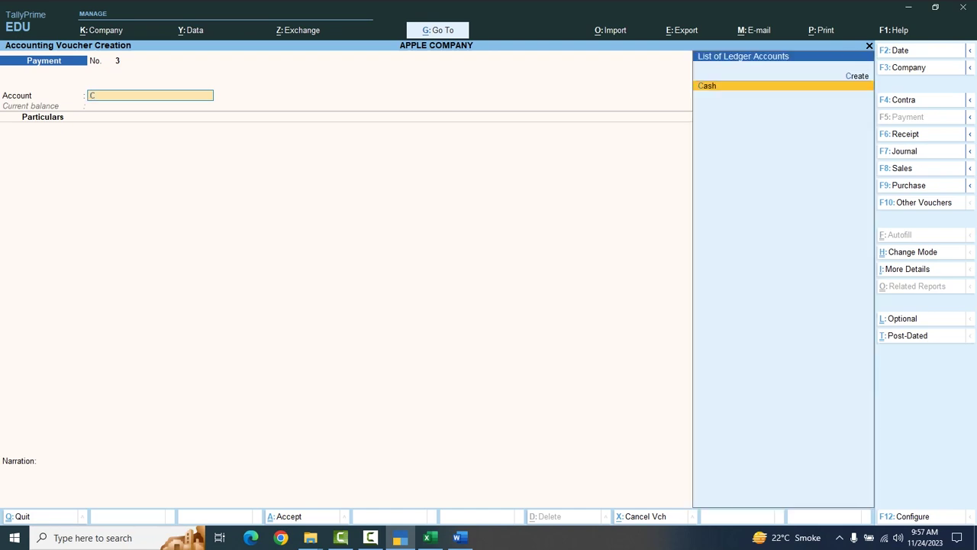
pyautogui.press('Return')
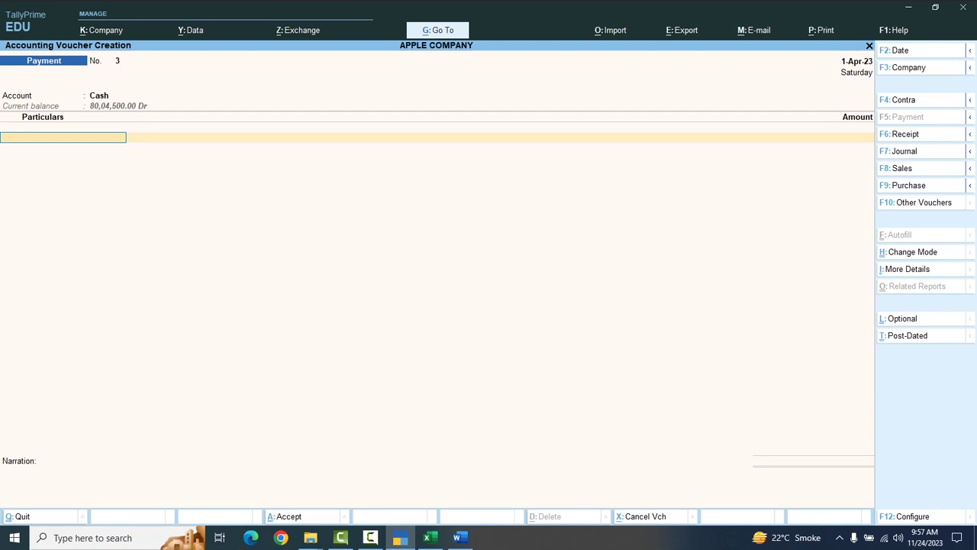
pyautogui.write('POSTAGE')
pyautogui.press('Return')
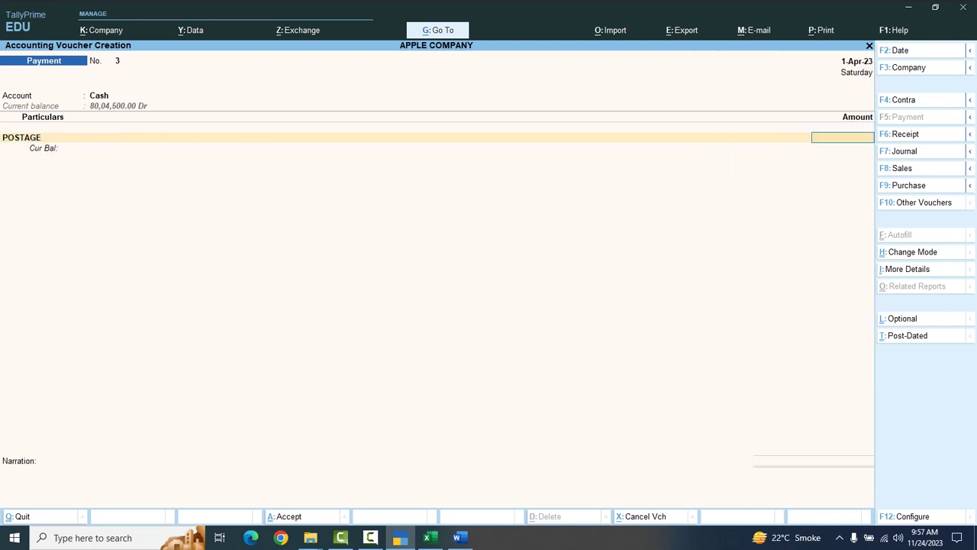
pyautogui.write('1500')
pyautogui.press('Return')
pyautogui.press('Return')
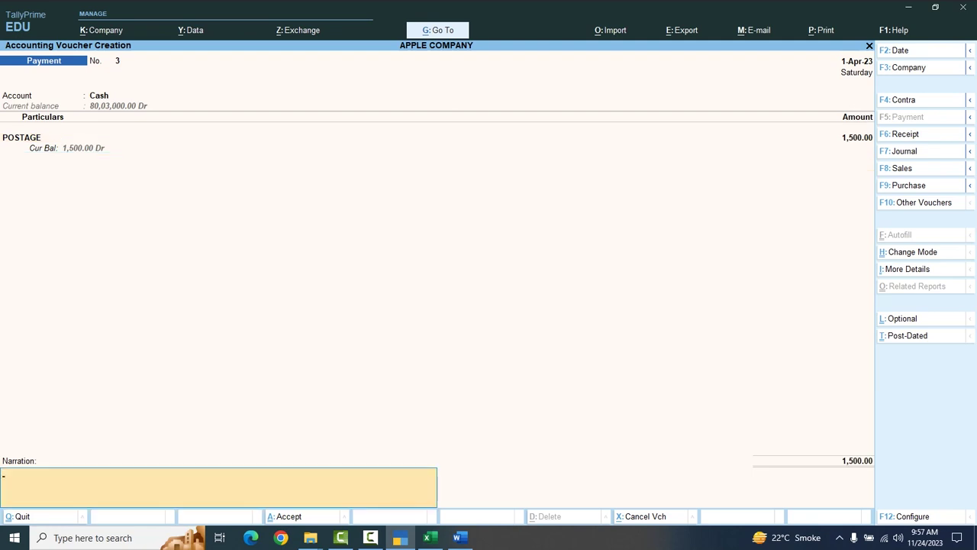
pyautogui.press('Return')
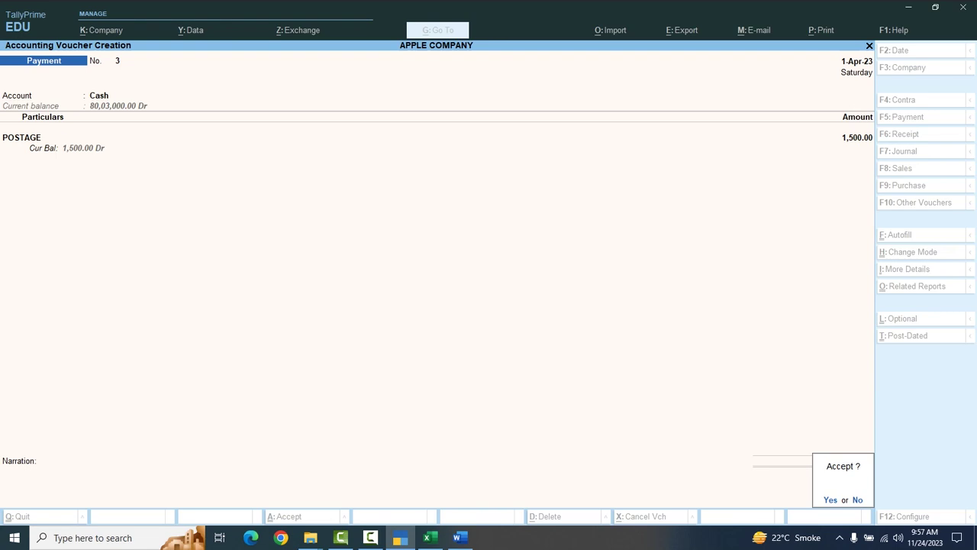
pyautogui.press('Return')
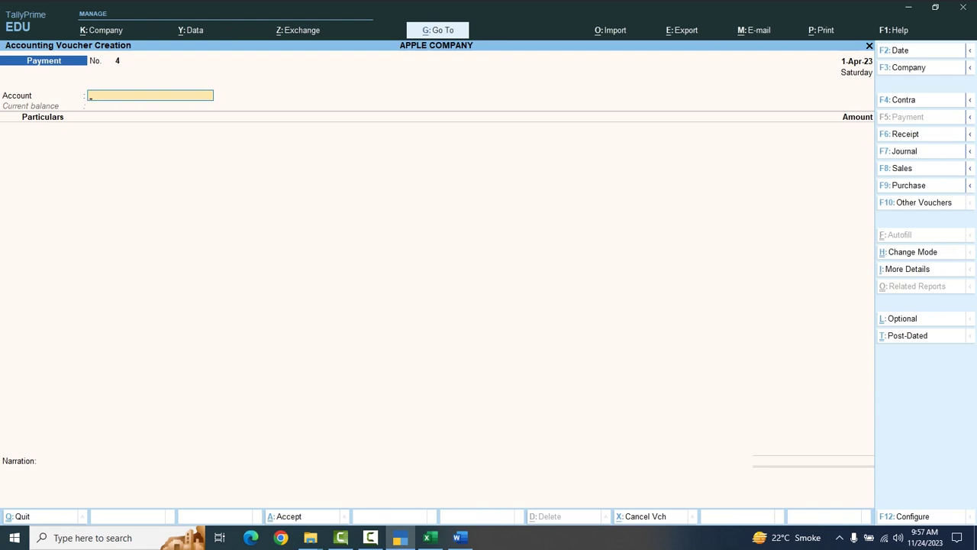
# Set the fourth payment voucher's account to Cash and choose ENTERTAINMENT as its ledger
pyautogui.write('C')
pyautogui.press('Return')
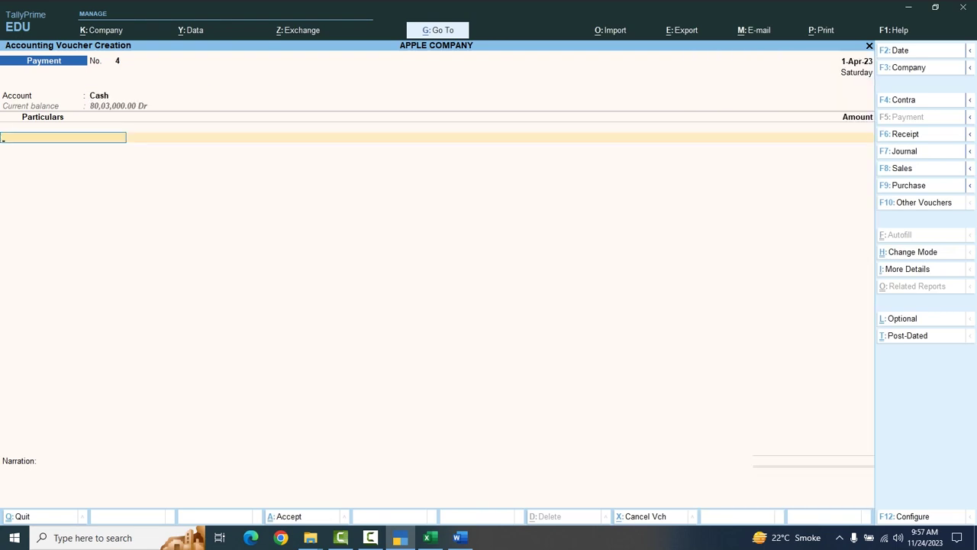
pyautogui.write('EN')
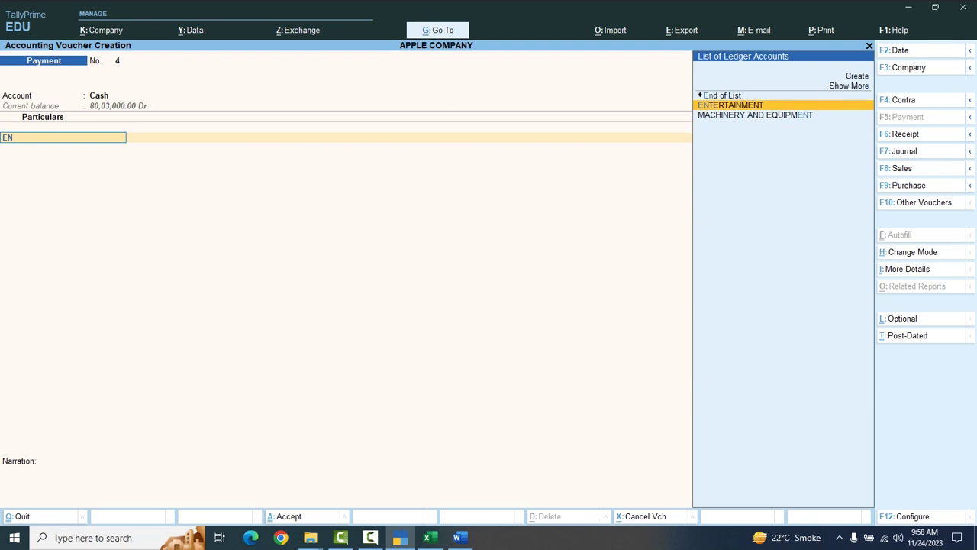
pyautogui.write('TERTAINMEN')
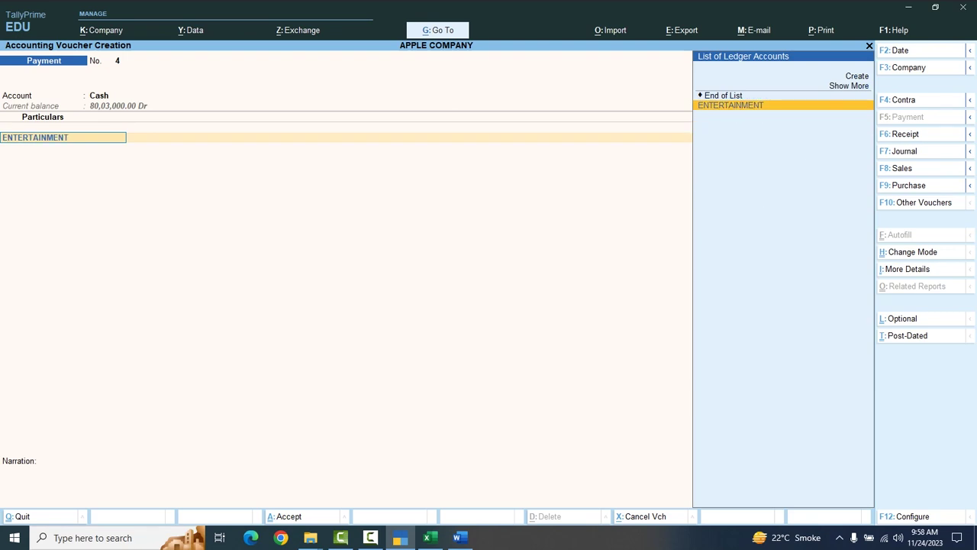
pyautogui.write('T')
pyautogui.press('Return')
pyautogui.press('Return')
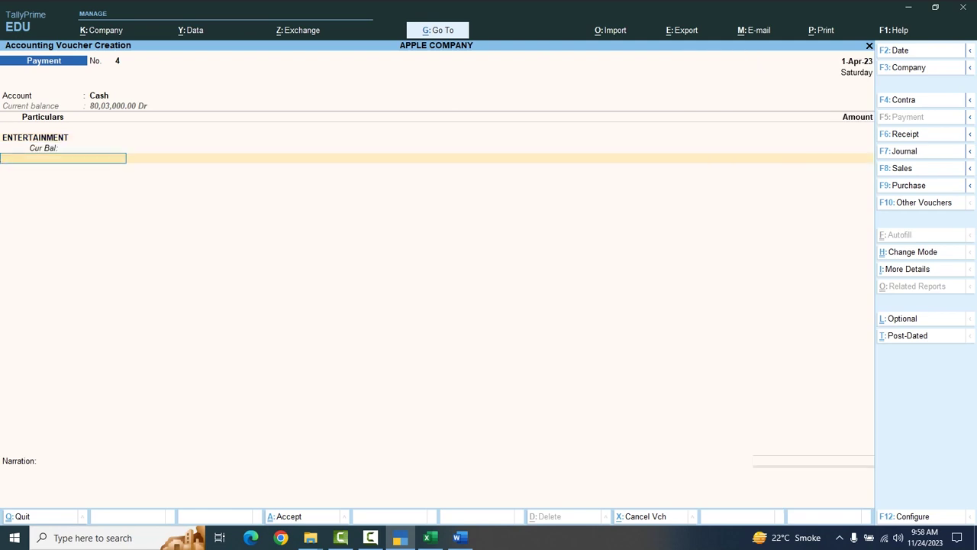
pyautogui.press('BackSpace')
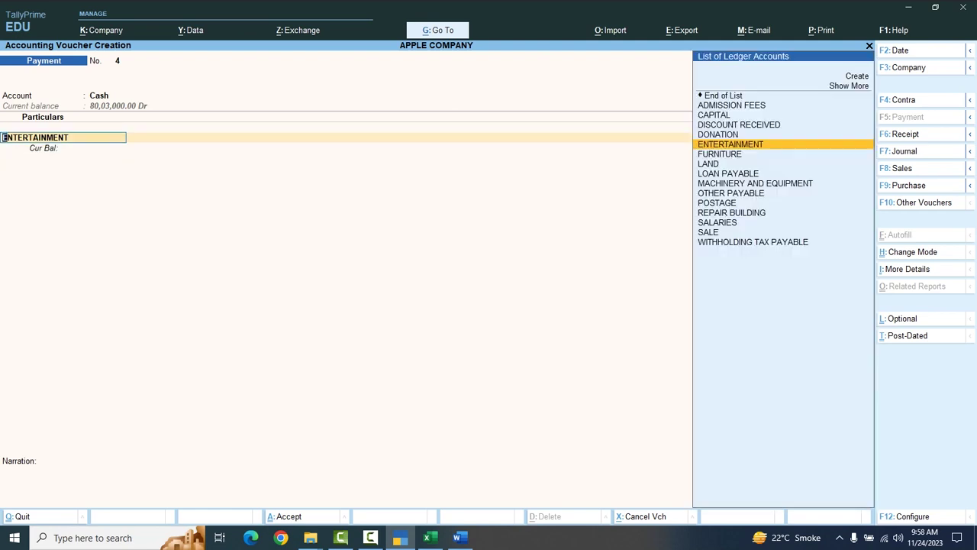
pyautogui.press('Return')
# Enter an amount of 600 against ENTERTAINMENT and save the payment voucher without a narration
pyautogui.write('600')
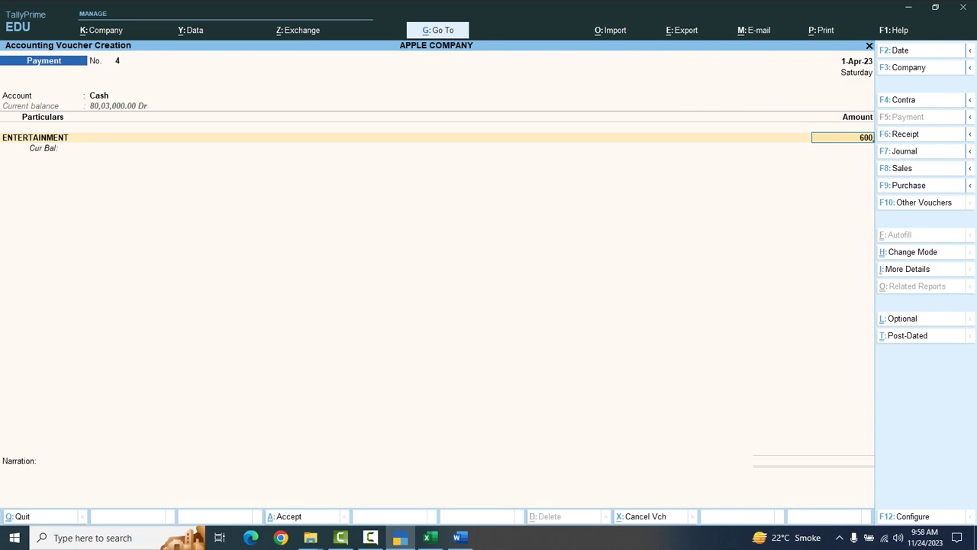
pyautogui.press('Return')
pyautogui.press('Return')
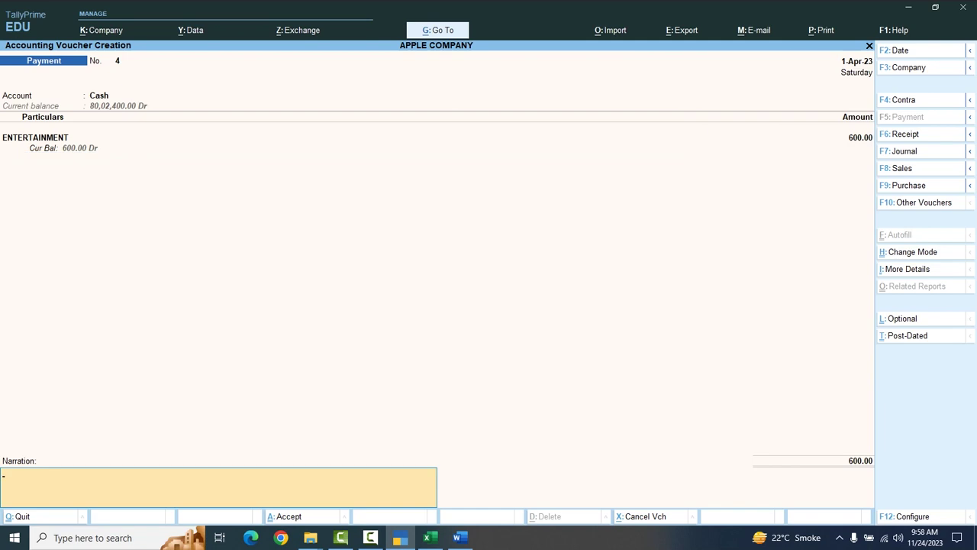
pyautogui.press('Return')
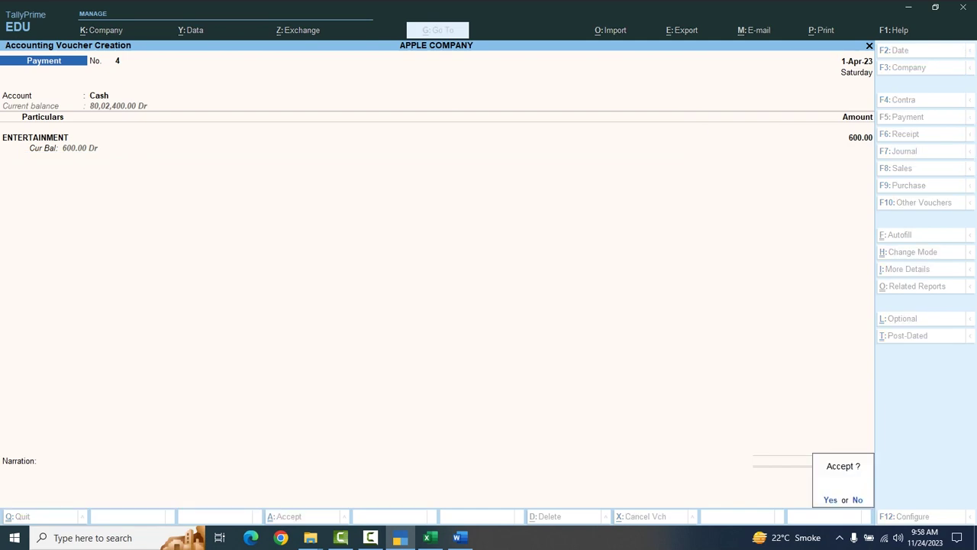
pyautogui.press('Return')
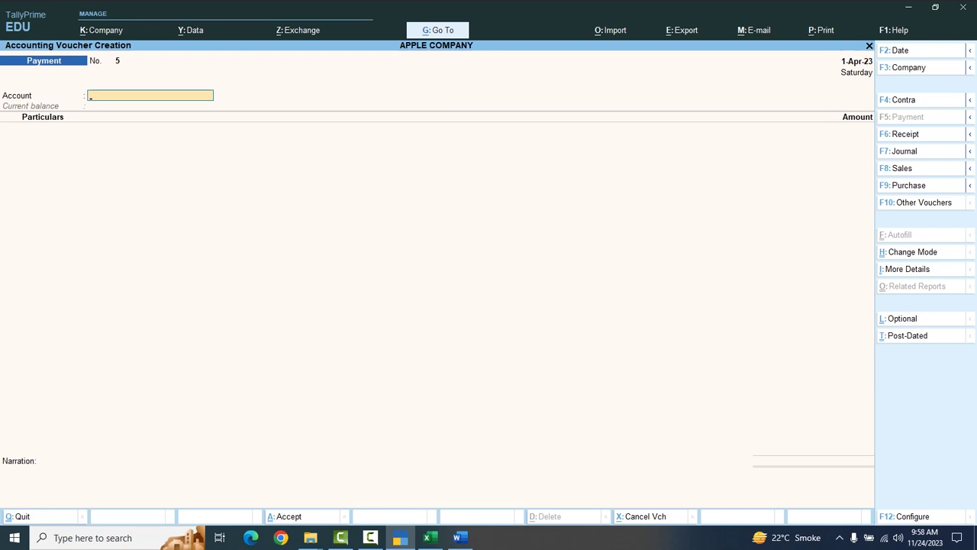
pyautogui.press('F6')
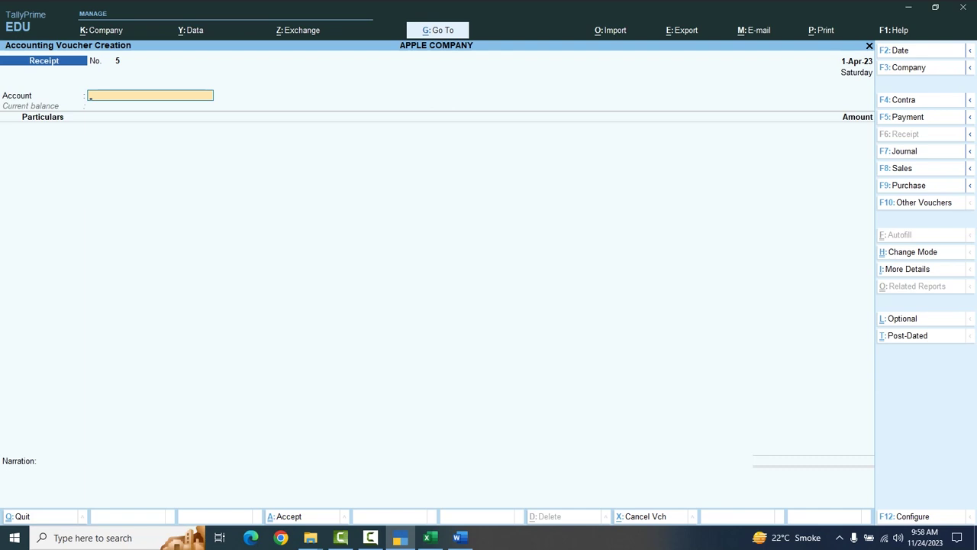
pyautogui.press('F5')
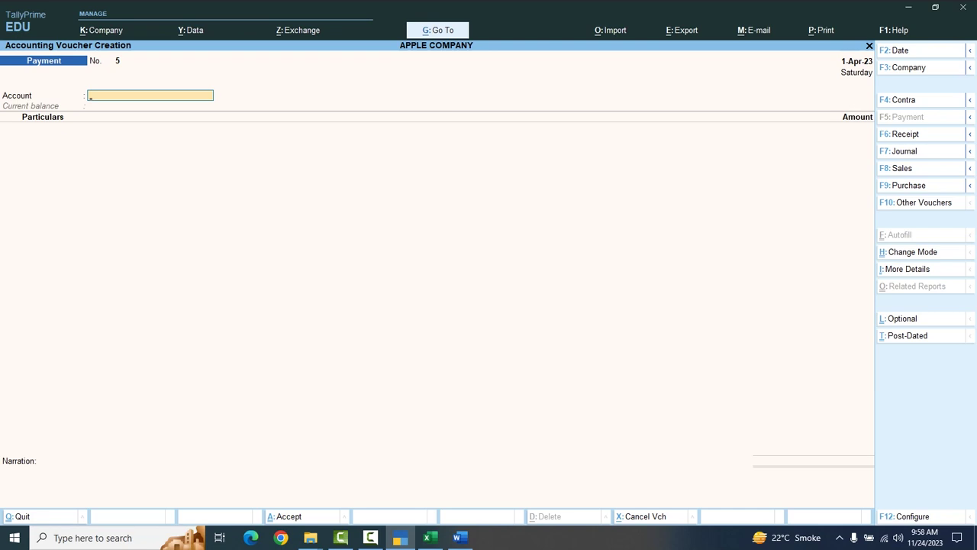
pyautogui.press('F6')
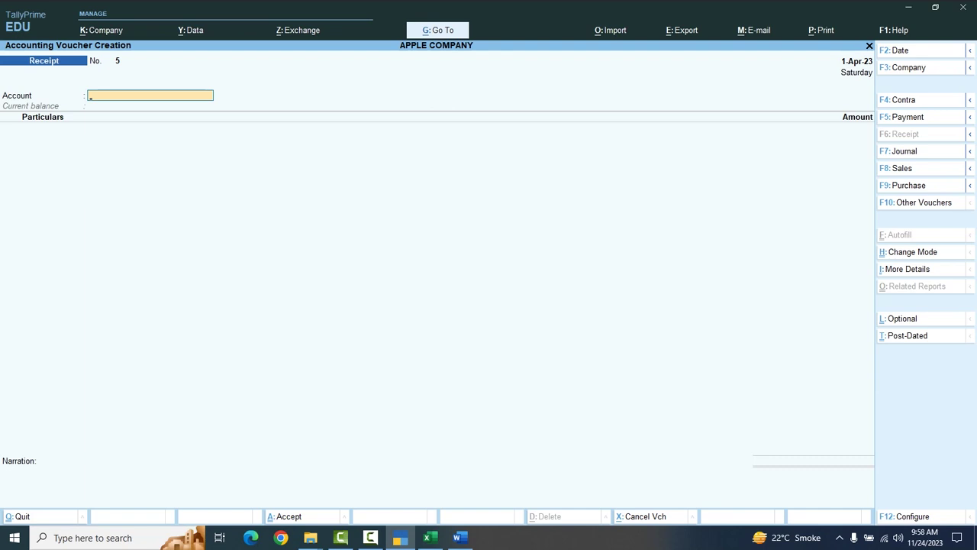
pyautogui.press('F7')
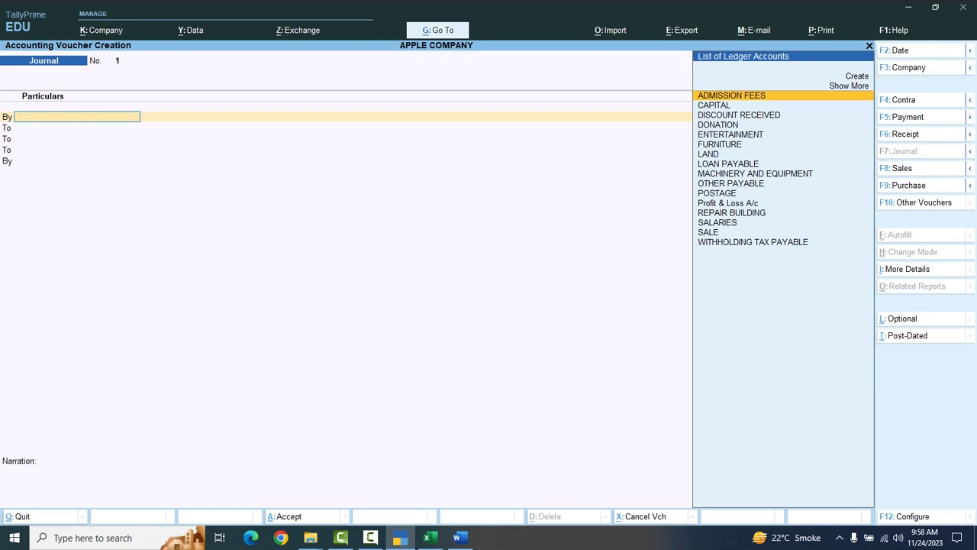
pyautogui.press('F6')
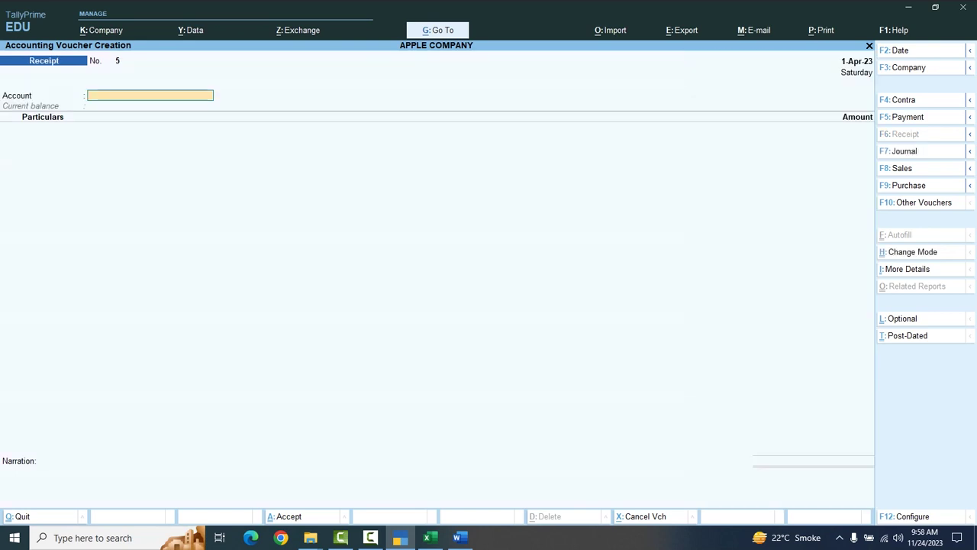
pyautogui.press('F5')
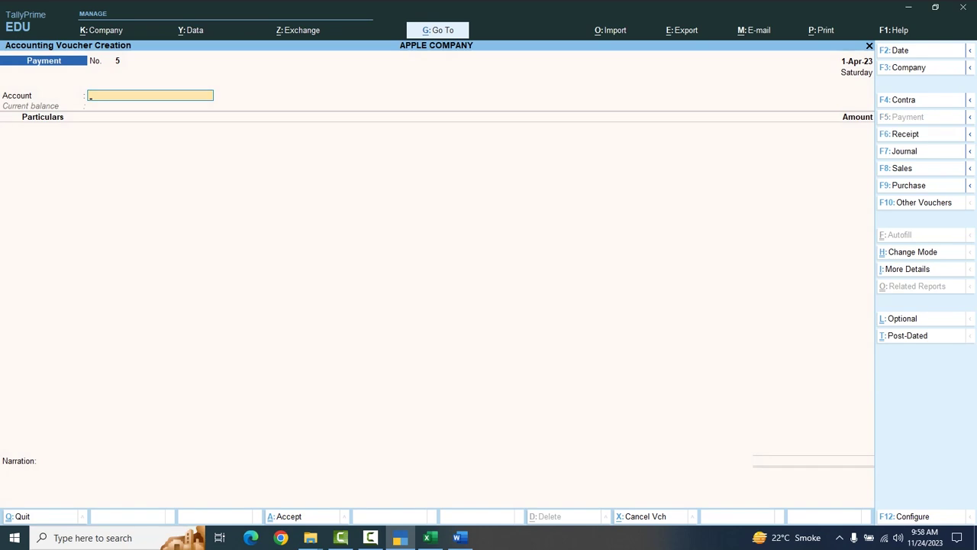
# Switch to a Journal voucher and debit the FURNITURE ledger with 2000
pyautogui.press('F7')
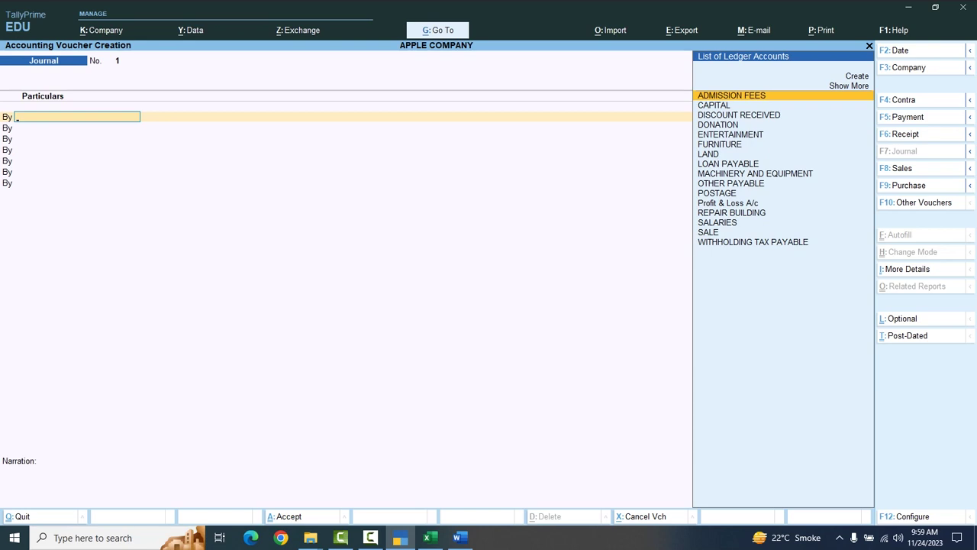
pyautogui.press('Down')
pyautogui.press('Down')
pyautogui.press('Down')
pyautogui.press('Down')
pyautogui.press('Down')
pyautogui.press('Down')
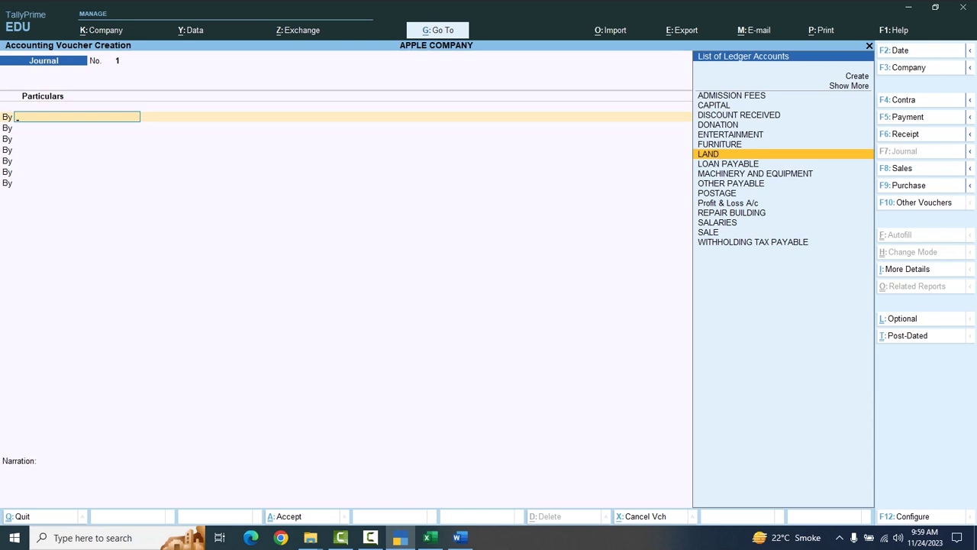
pyautogui.press('Up')
pyautogui.press('Return')
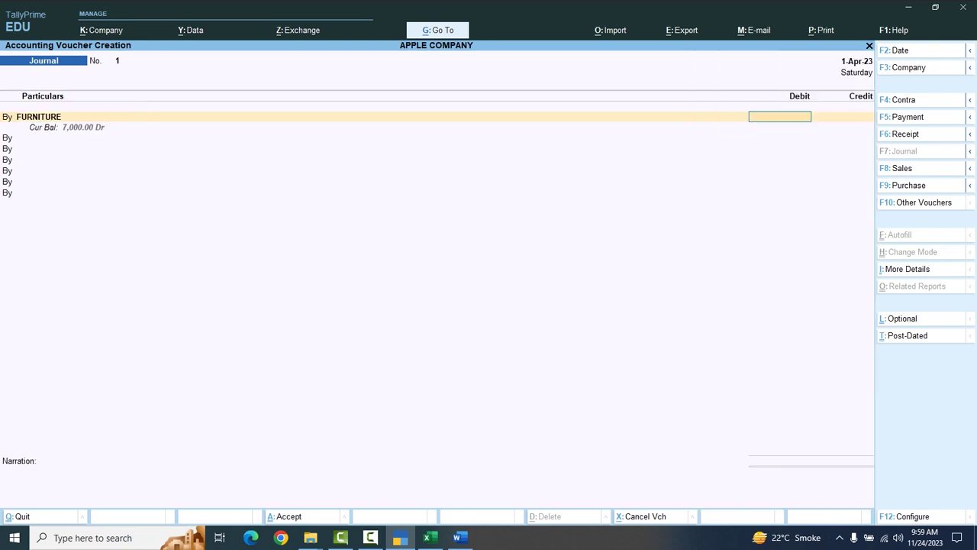
pyautogui.write('2000')
pyautogui.press('Return')
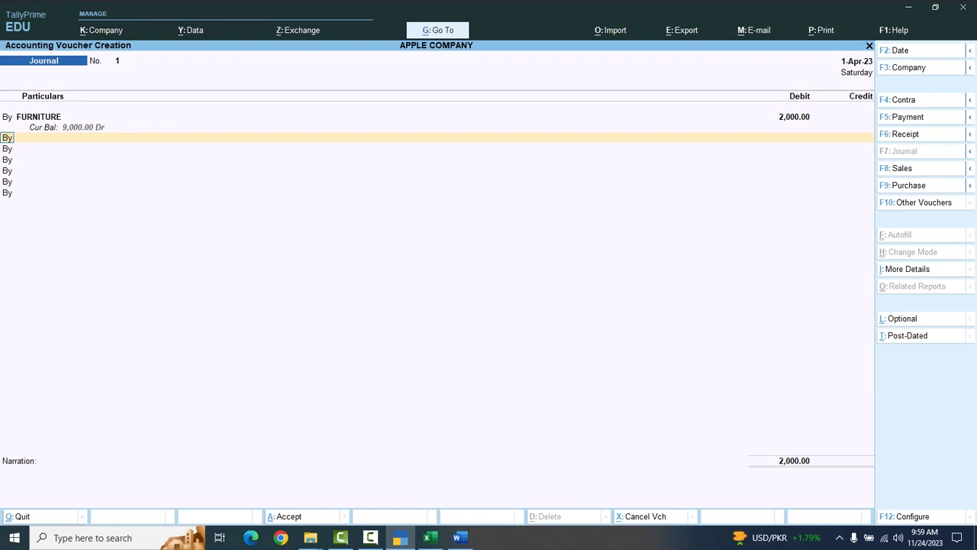
# Make the journal's second line a credit (To) entry and choose OTHER PAYABLE as its ledger
pyautogui.press('t')
pyautogui.press('Return')
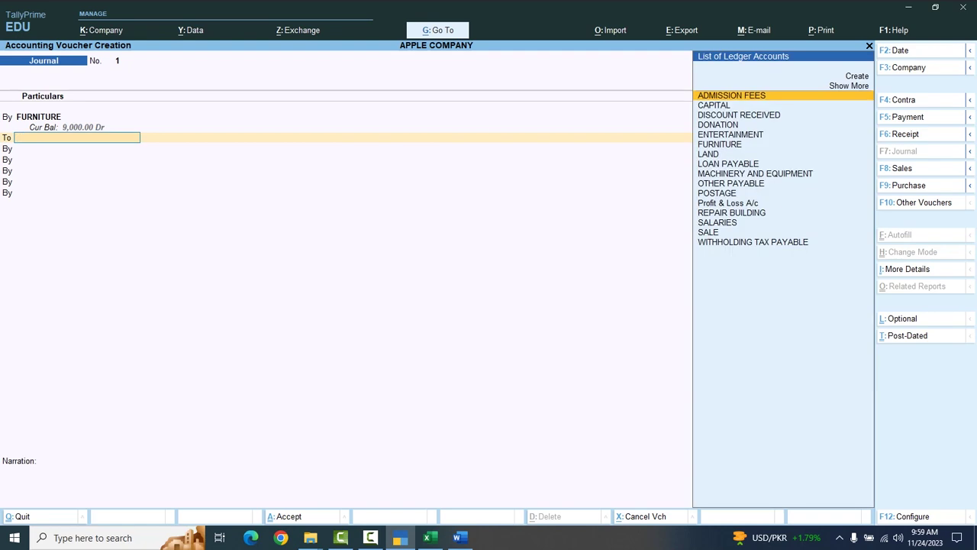
pyautogui.press('Down')
pyautogui.press('Down')
pyautogui.press('Down')
pyautogui.press('Down')
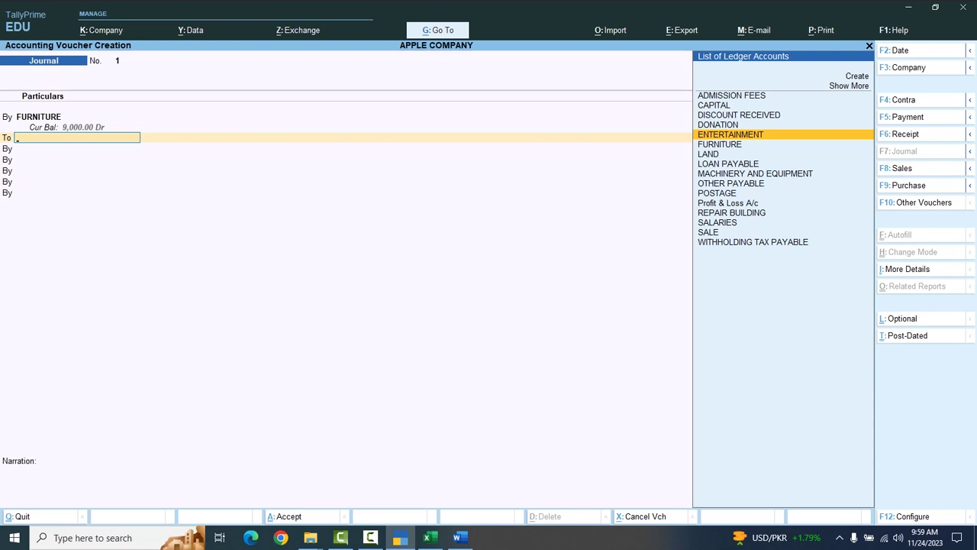
pyautogui.press('Down')
pyautogui.press('Down')
pyautogui.press('Down')
pyautogui.press('Down')
pyautogui.press('Down')
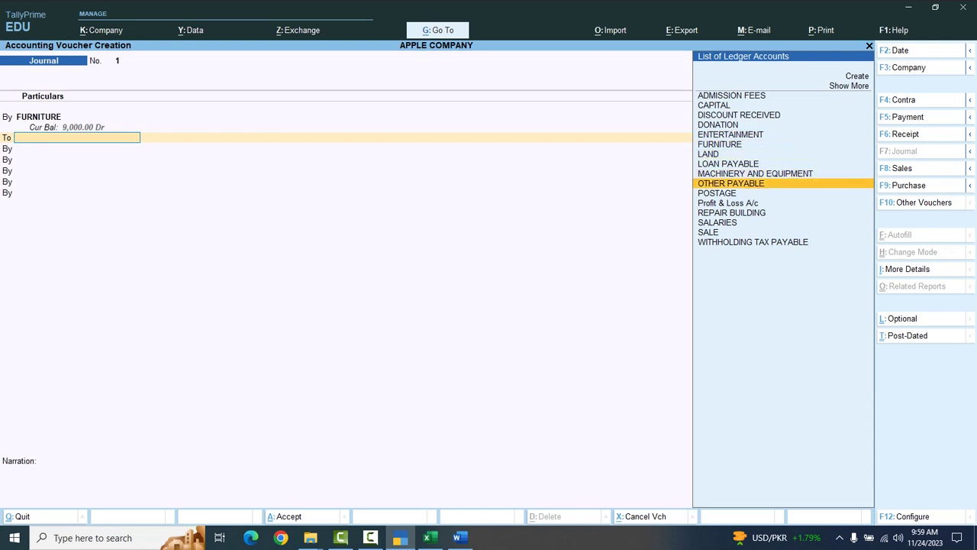
pyautogui.press('Return')
# Enter a credit of 2000 against OTHER PAYABLE and save the journal voucher without a narration
pyautogui.write('2000')
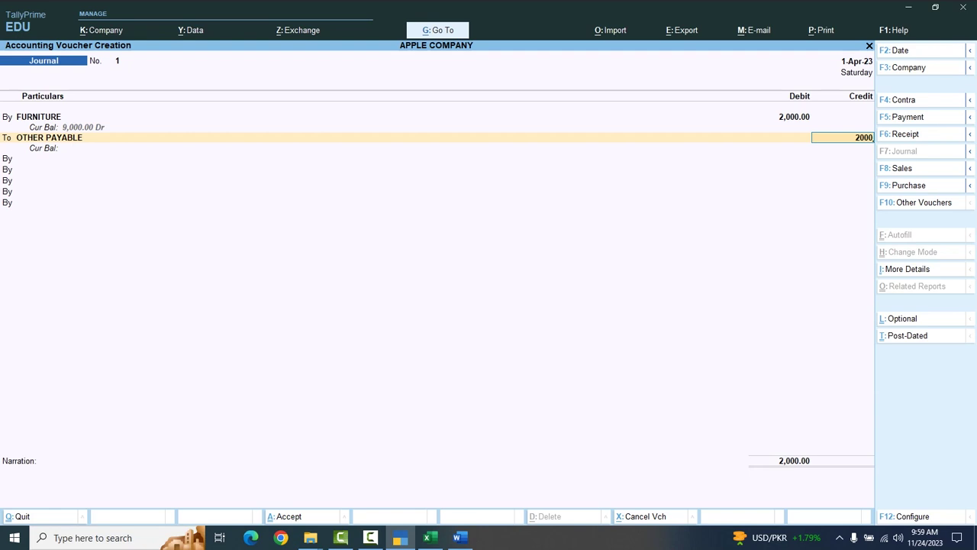
pyautogui.press('Return')
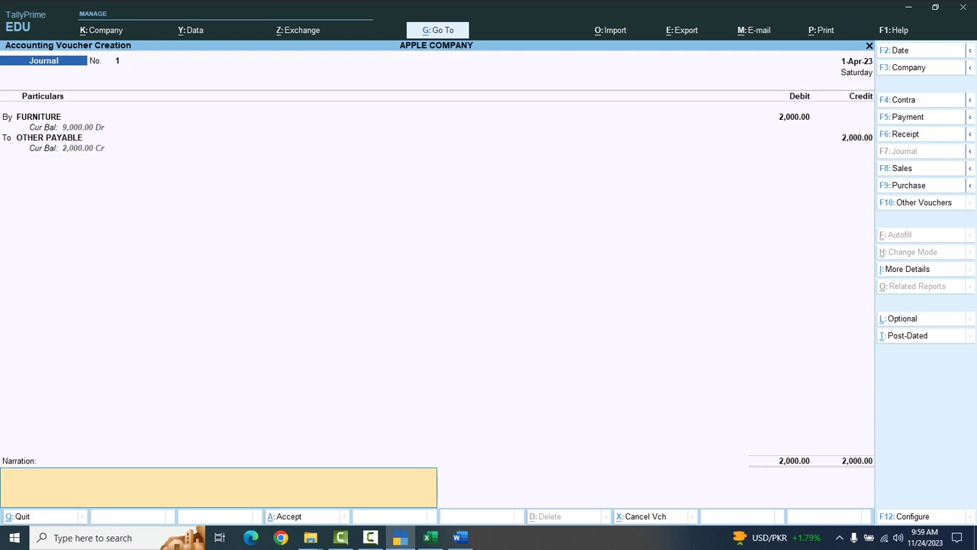
pyautogui.press('Return')
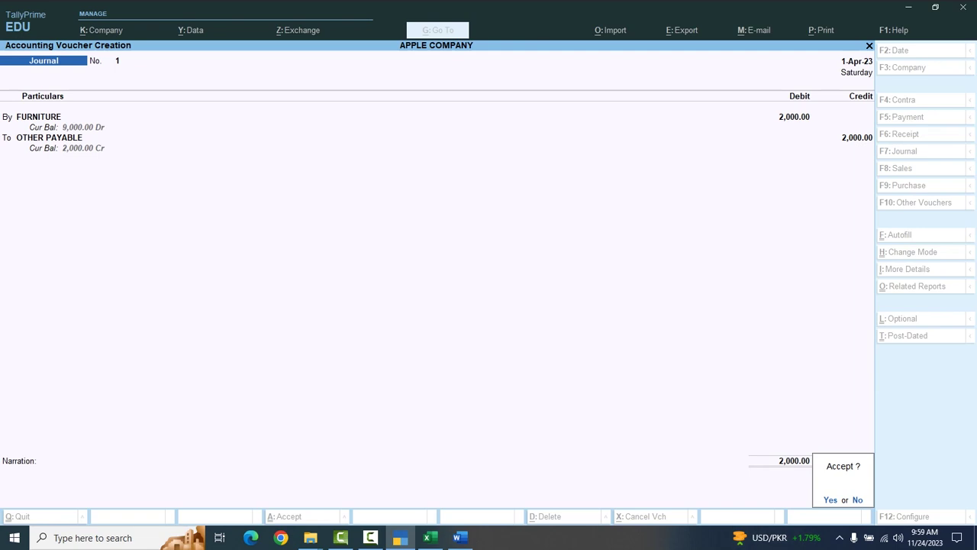
pyautogui.press('Return')
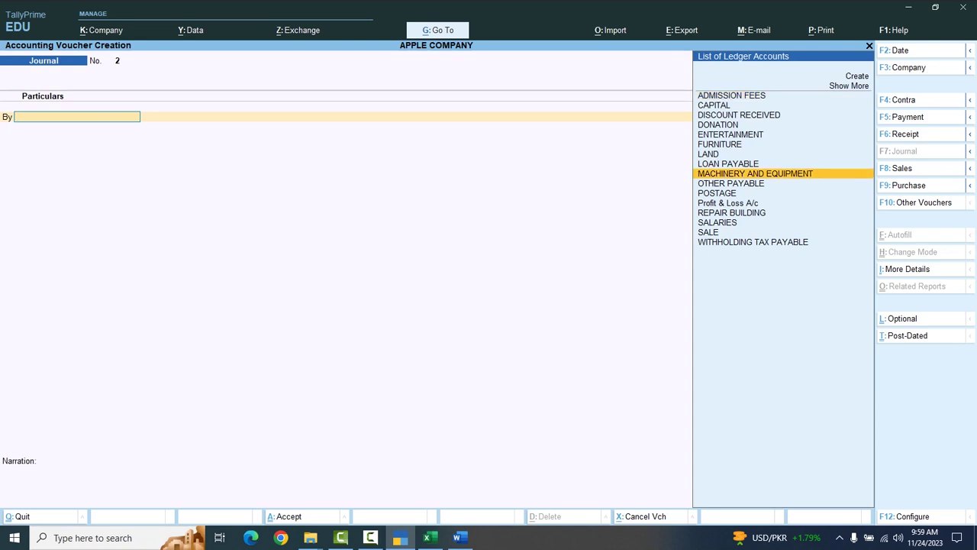
# Debit the MACHINERY AND EQUIPMENT ledger with 100 in the new journal voucher
pyautogui.press('Return')
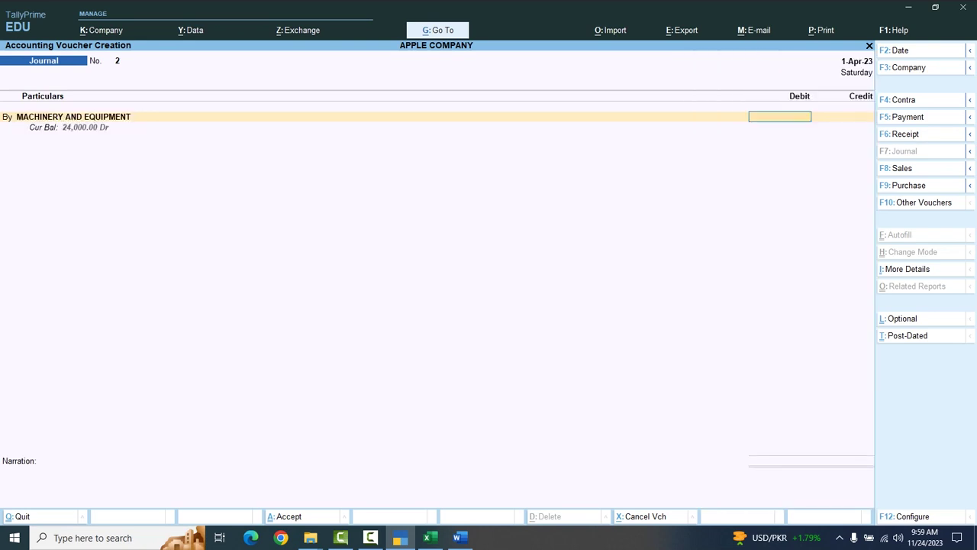
pyautogui.write('100')
pyautogui.press('Return')
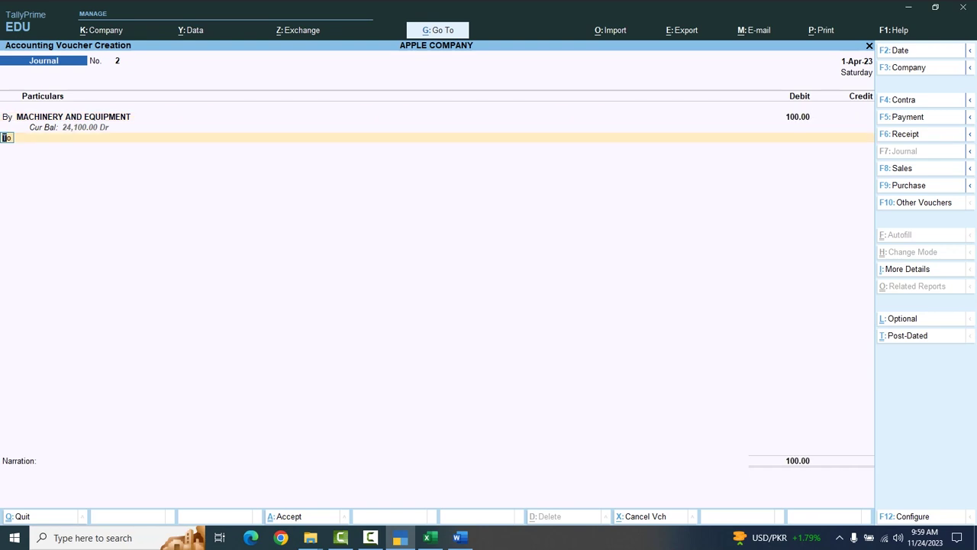
# Credit WITHHOLDING TAX PAYABLE with 100 on the second line and save the journal voucher without a narration
pyautogui.press('Return')
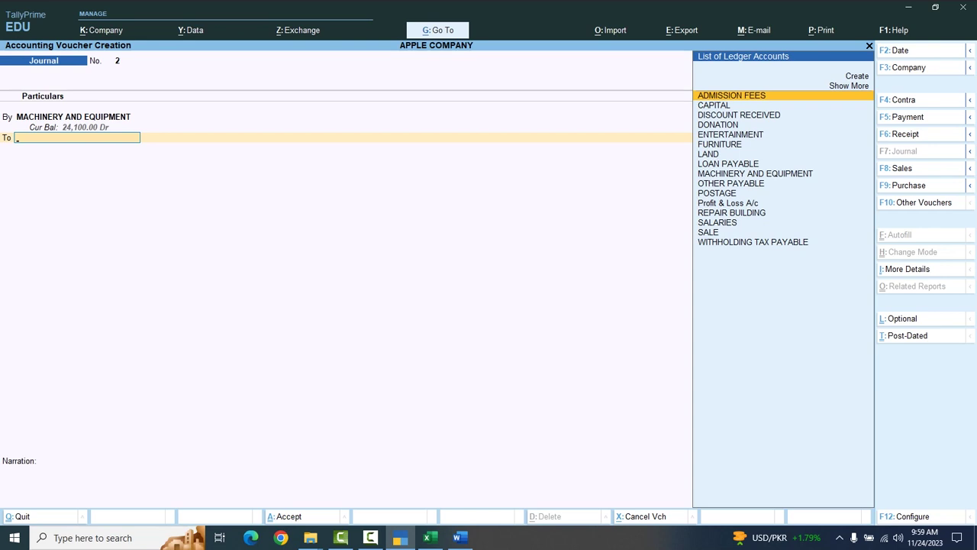
pyautogui.click(752, 242)
pyautogui.press('Return')
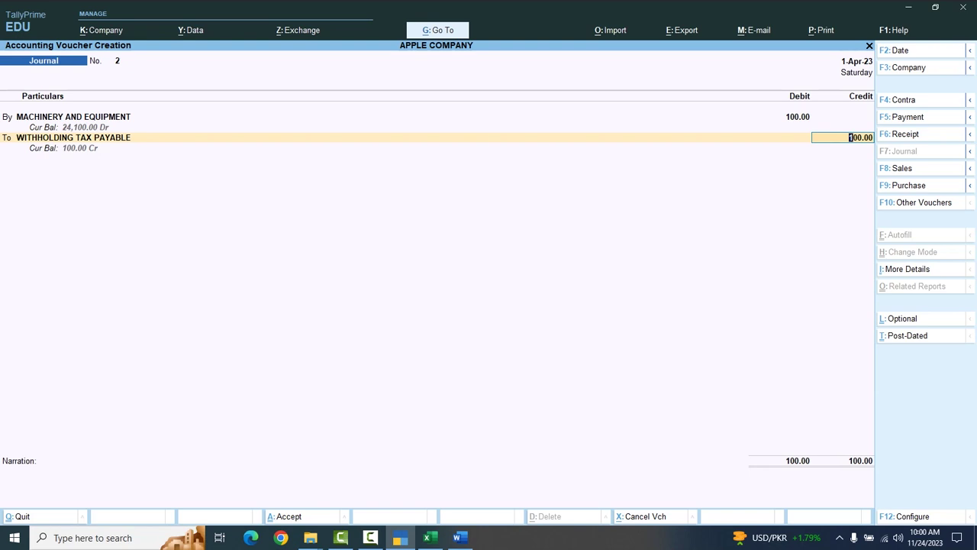
pyautogui.press('Return')
pyautogui.press('Return')
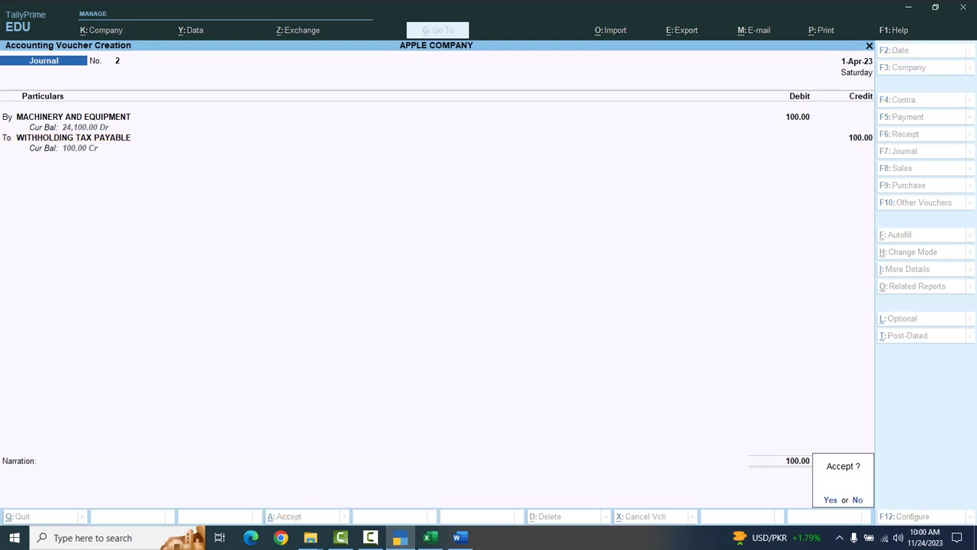
pyautogui.press('Return')
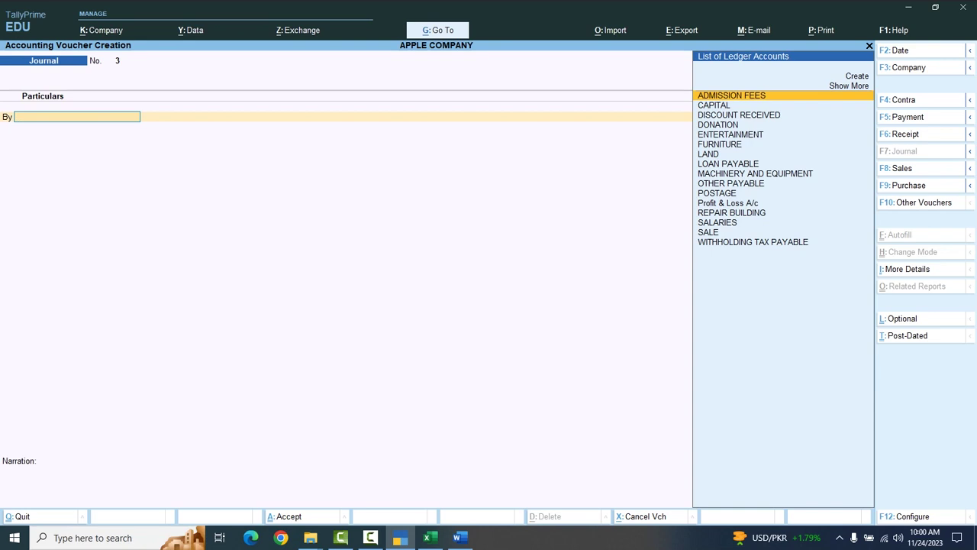
# Debit the ENTERTAINMENT ledger with 50 in the next journal voucher
pyautogui.press('Down')
pyautogui.press('Down')
pyautogui.press('Down')
pyautogui.press('Down')
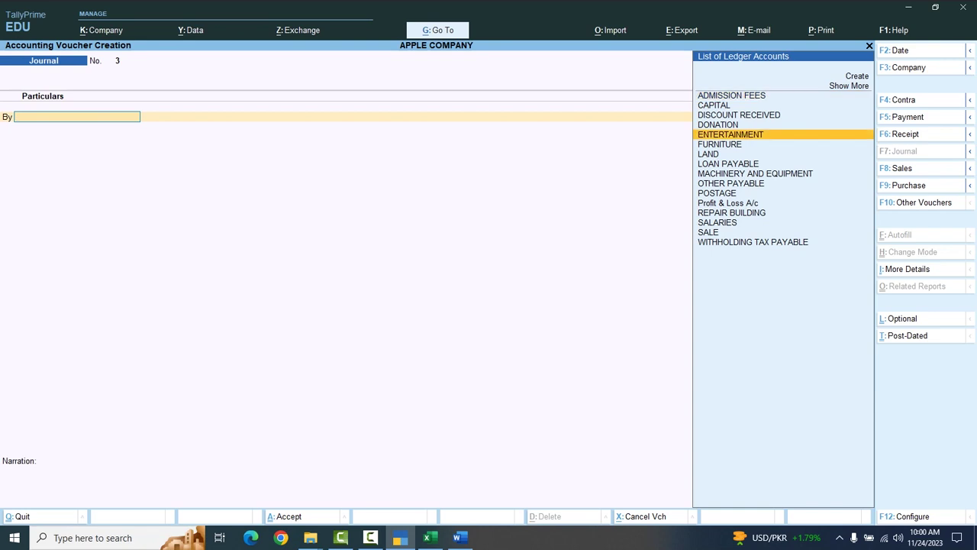
pyautogui.press('Return')
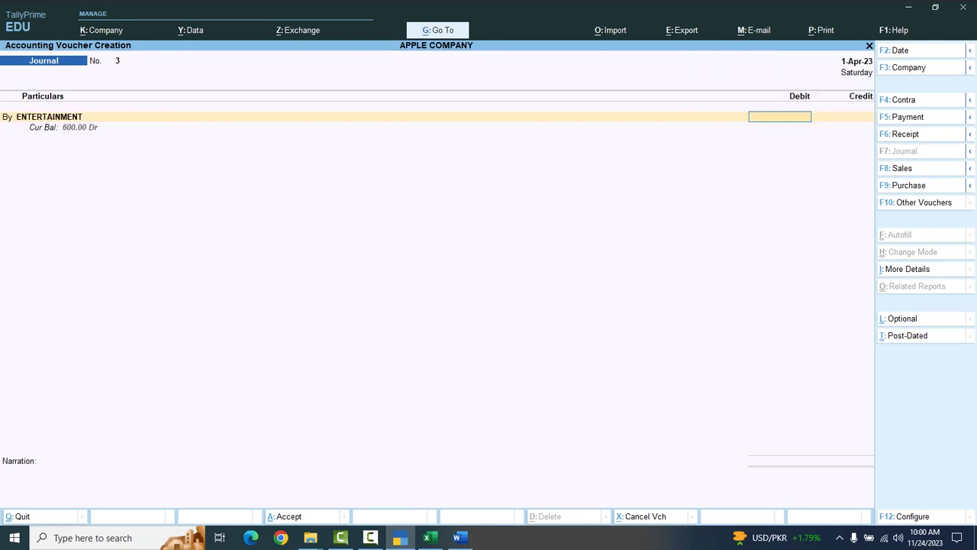
pyautogui.write('50')
pyautogui.press('BackSpace')
pyautogui.write('0')
pyautogui.press('Return')
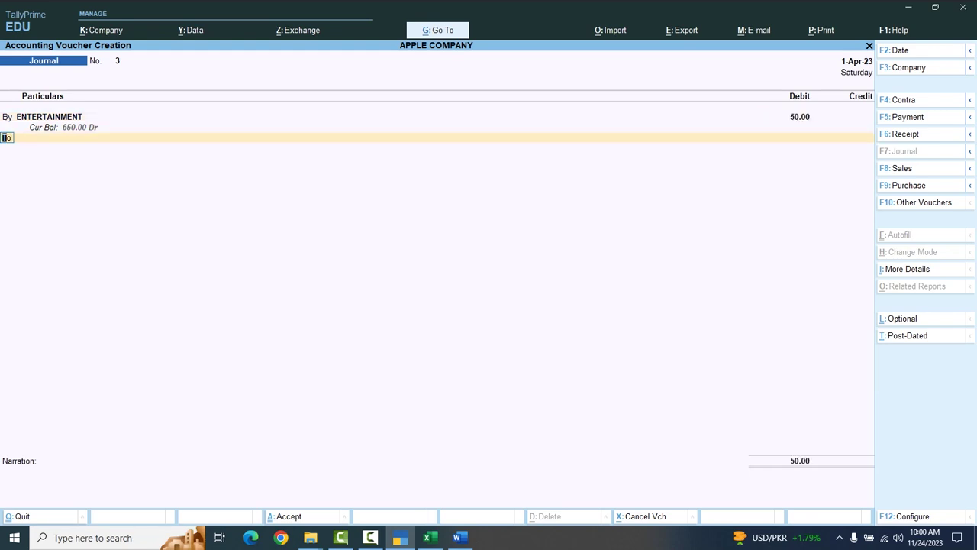
# Credit DISCOUNT RECEIVED with 50 on the second line and save the journal voucher without a narration
pyautogui.press('Return')
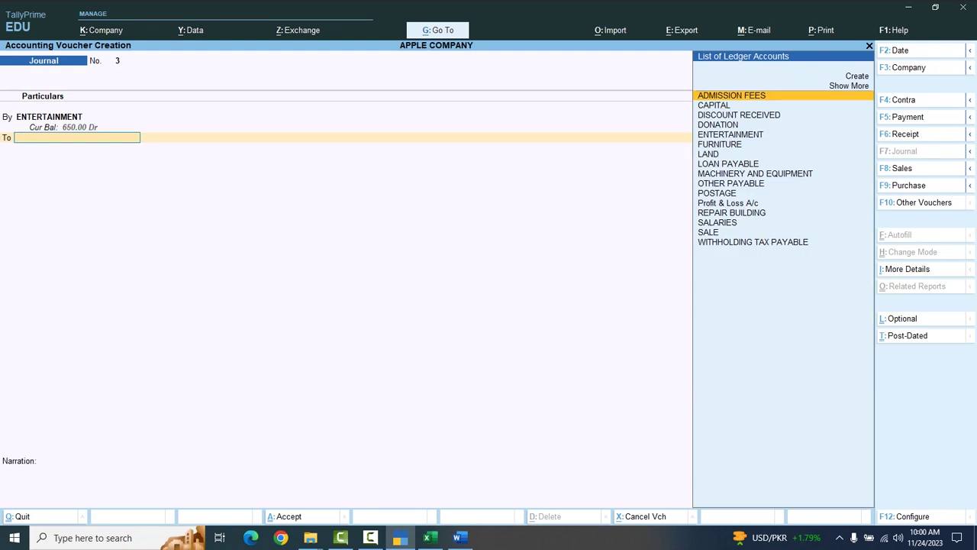
pyautogui.press('Down')
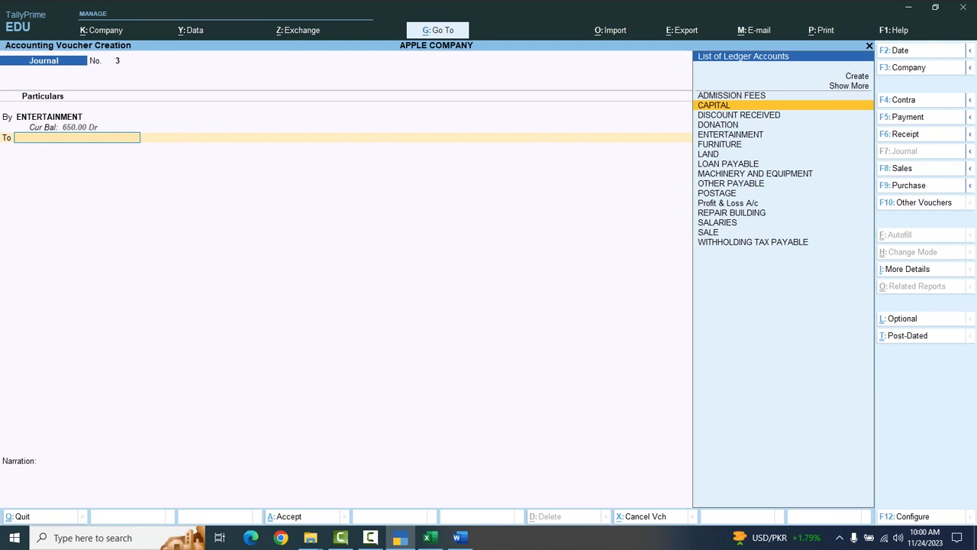
pyautogui.press('Down')
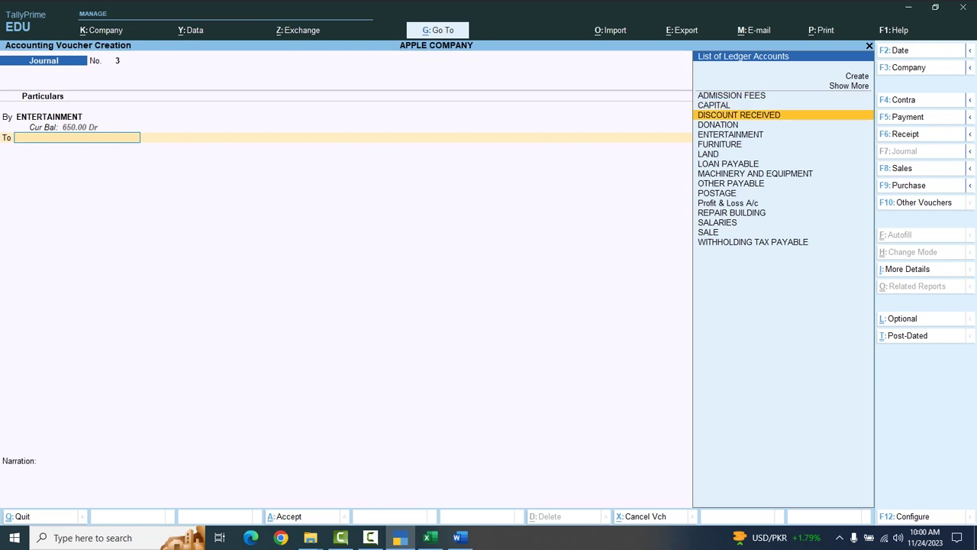
pyautogui.press('Return')
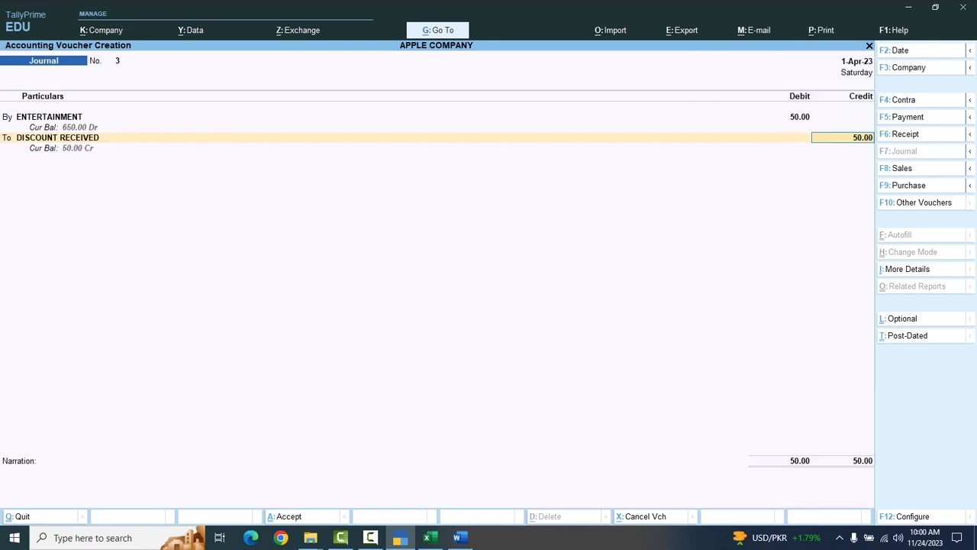
pyautogui.press('Return')
pyautogui.press('Return')
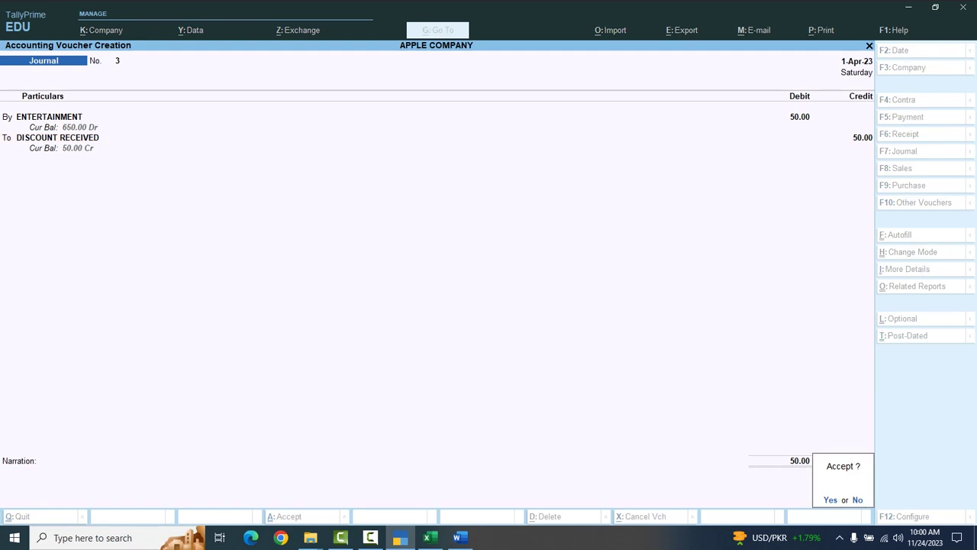
pyautogui.press('Return')
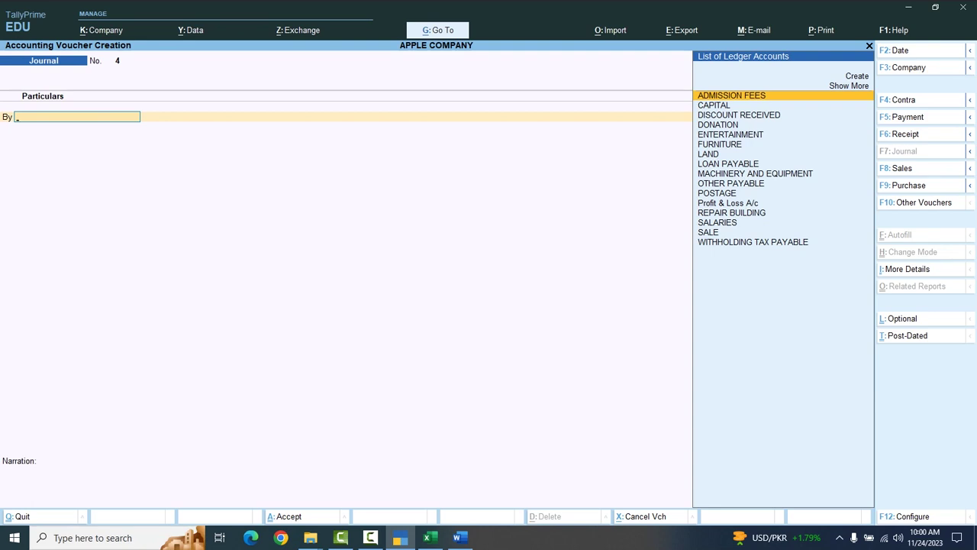
# Glance at the Journal Entries workbook in Excel, return to TallyPrime and quit voucher creation to the Gateway of Tally
pyautogui.click(429, 537)
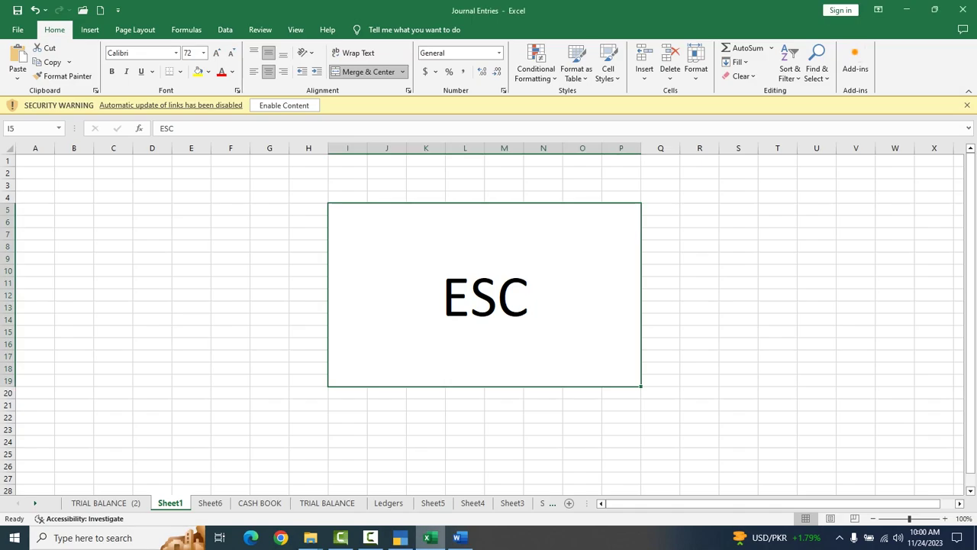
pyautogui.click(400, 538)
pyautogui.press('Escape')
pyautogui.press('y')
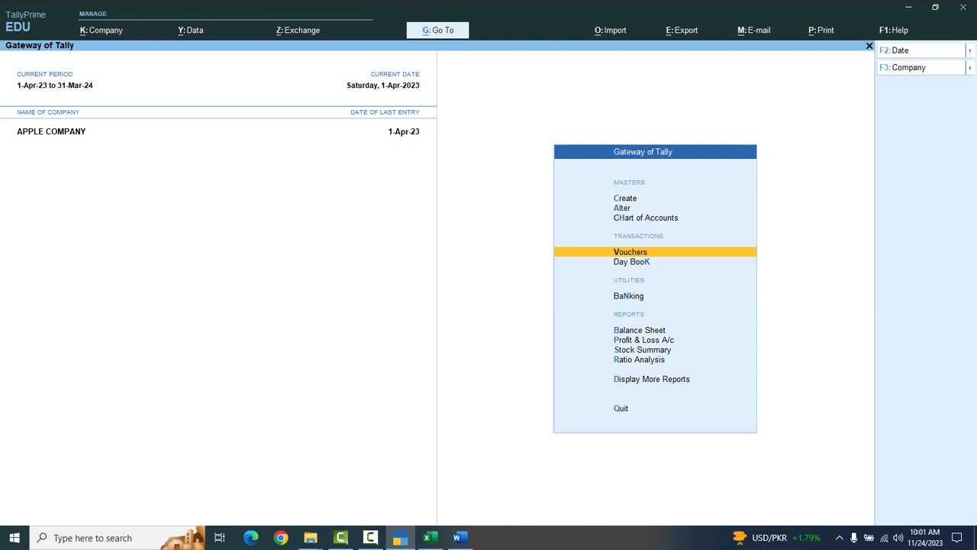
# Open the list of additional reports from the Gateway of Tally
pyautogui.press('Down')
pyautogui.press('Down')
pyautogui.press('Down')
pyautogui.press('Down')
pyautogui.press('Down')
pyautogui.press('Down')
pyautogui.press('Down')
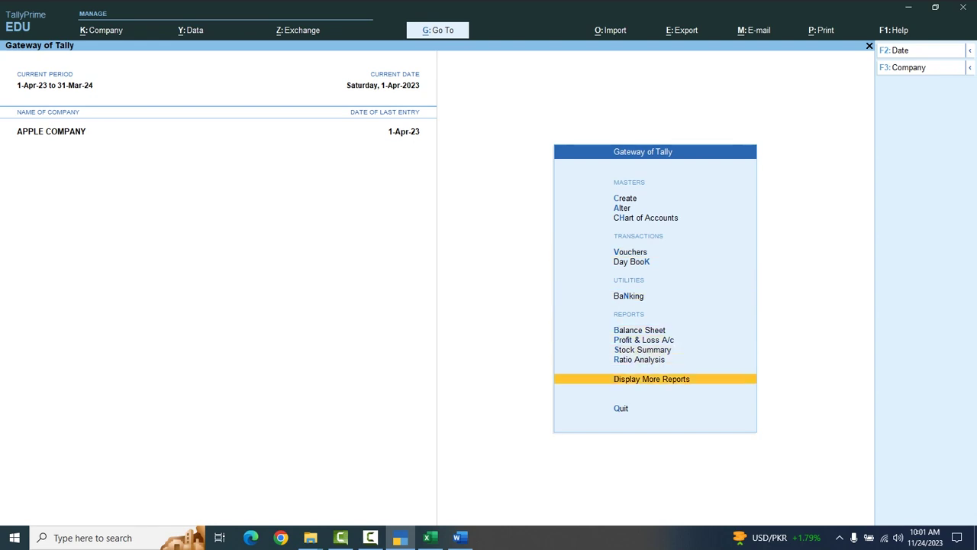
pyautogui.press('Down')
pyautogui.press('Down')
pyautogui.press('Down')
pyautogui.press('Down')
pyautogui.press('Down')
pyautogui.press('Down')
pyautogui.press('Down')
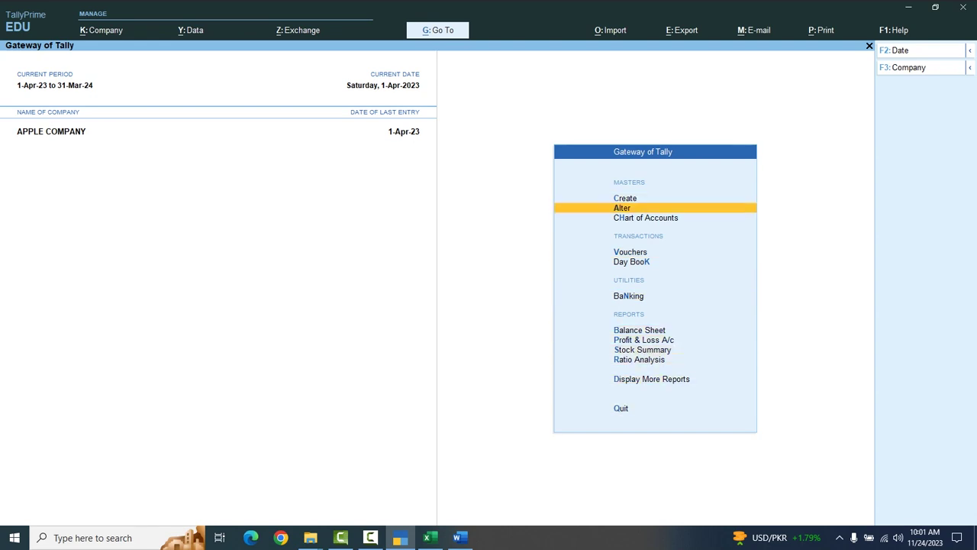
pyautogui.press('Down')
pyautogui.press('Down')
pyautogui.press('Down')
pyautogui.press('Down')
pyautogui.press('Down')
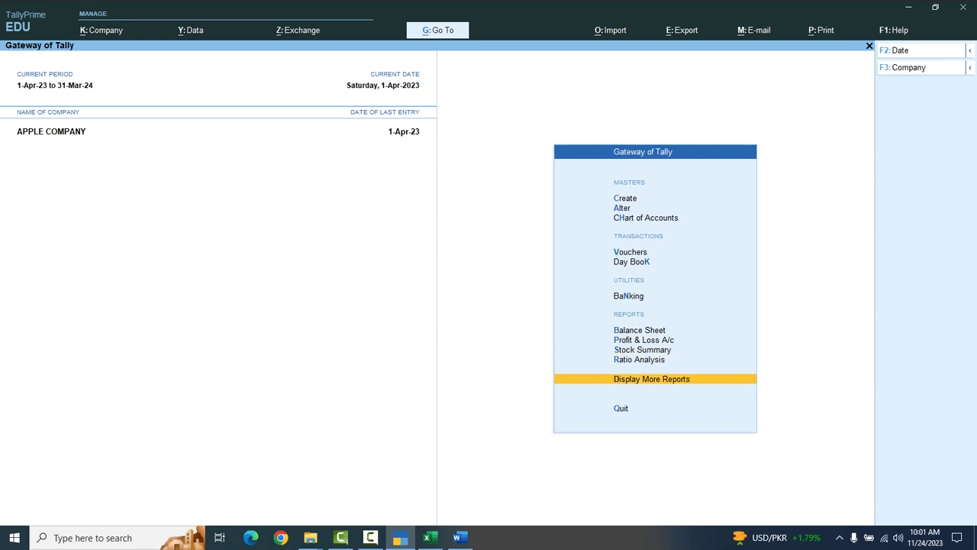
pyautogui.press('Return')
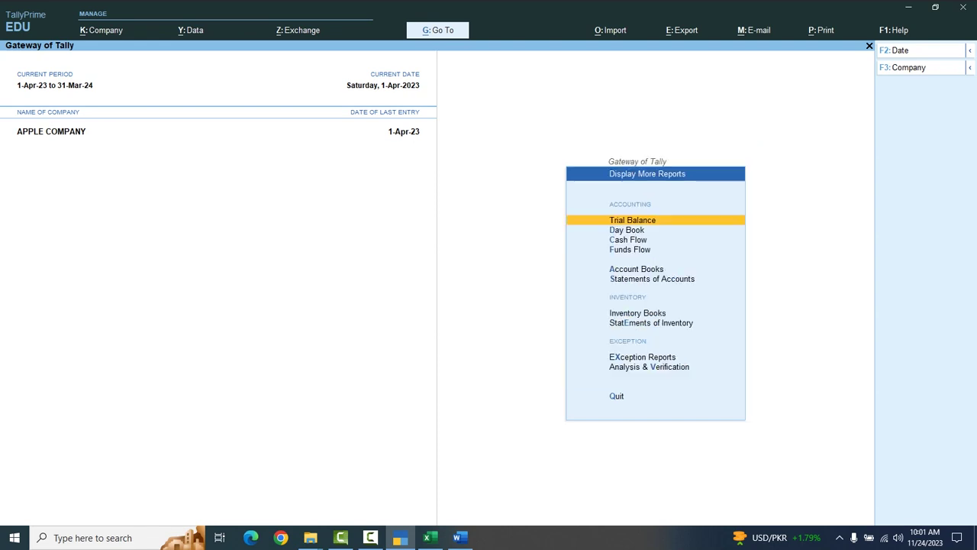
# Open the Trial Balance of APPLE COMPANY from the accounting reports
pyautogui.press('Down')
pyautogui.press('Down')
pyautogui.press('Down')
pyautogui.press('Up')
pyautogui.press('Up')
pyautogui.press('Up')
pyautogui.press('Return')
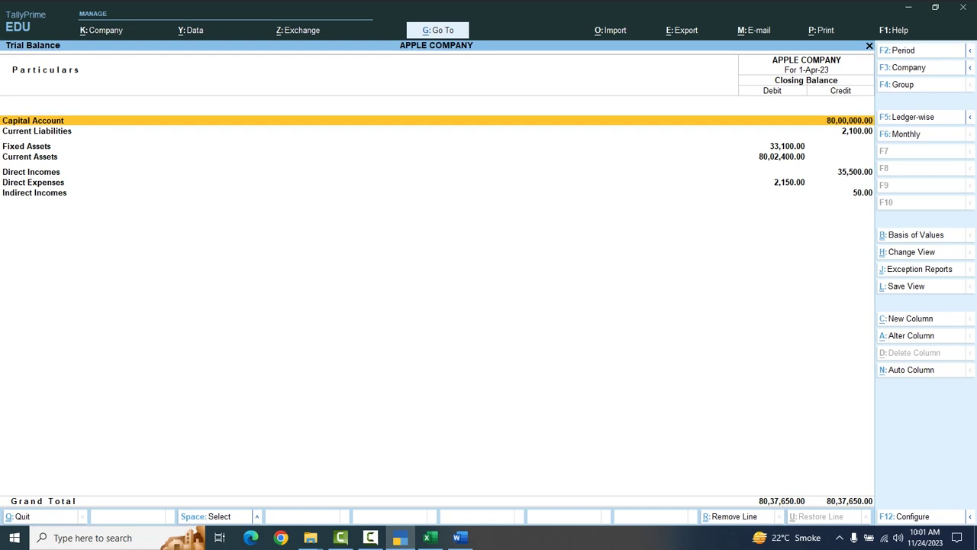
# Show the Trial Balance ledger-wise and go through the closing balances from ADMISSION FEES down to WITHHOLDING TAX PAYABLE
pyautogui.press('F5')
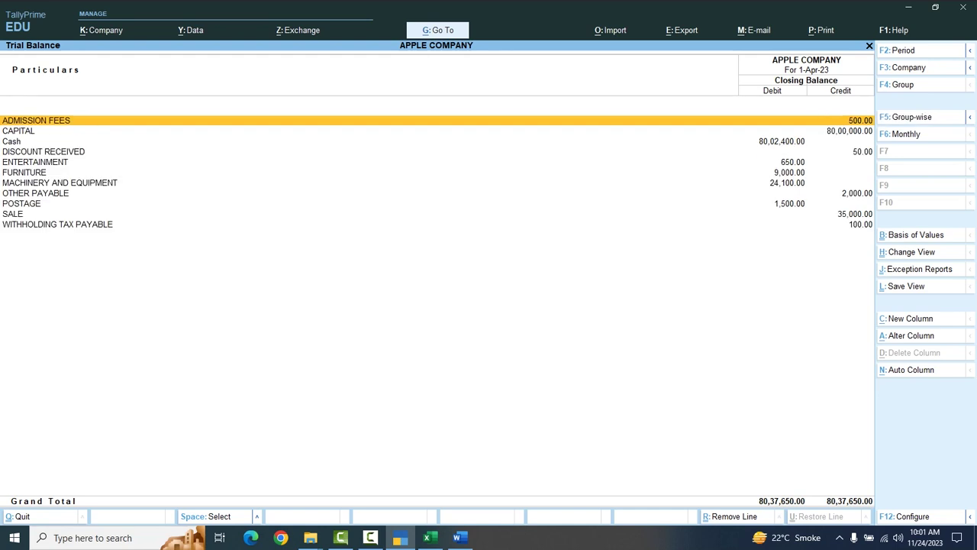
pyautogui.press('Down')
pyautogui.press('Down')
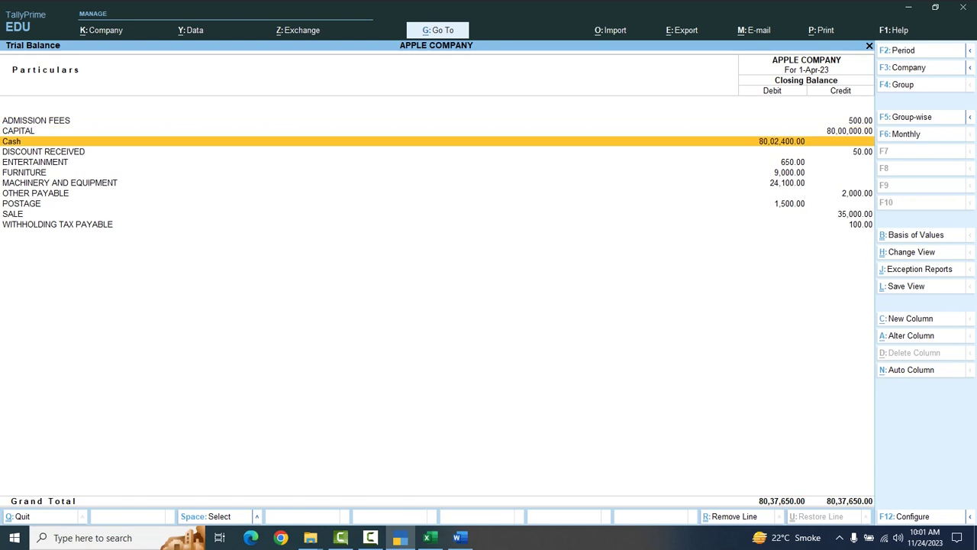
pyautogui.press('Down')
pyautogui.press('Down')
pyautogui.press('Down')
pyautogui.press('Down')
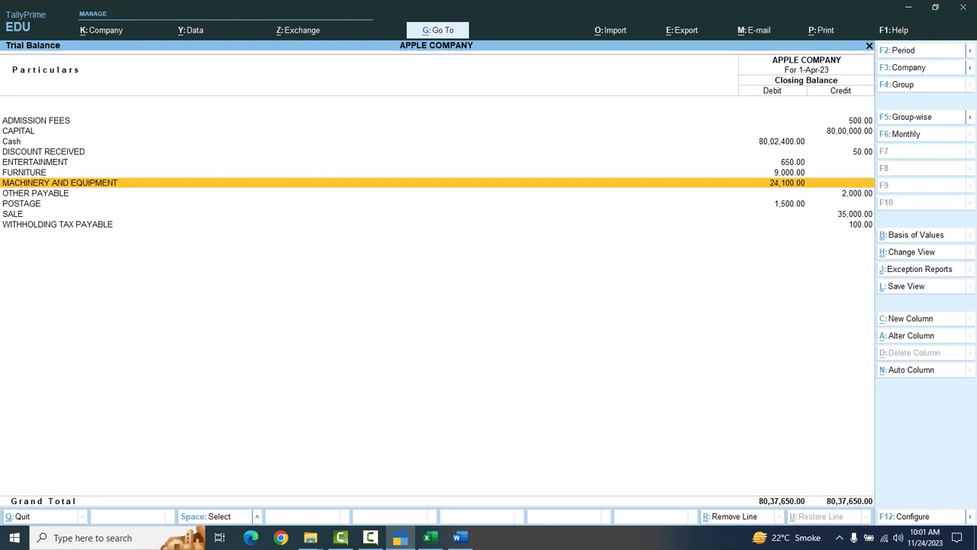
pyautogui.press('Down')
pyautogui.press('Down')
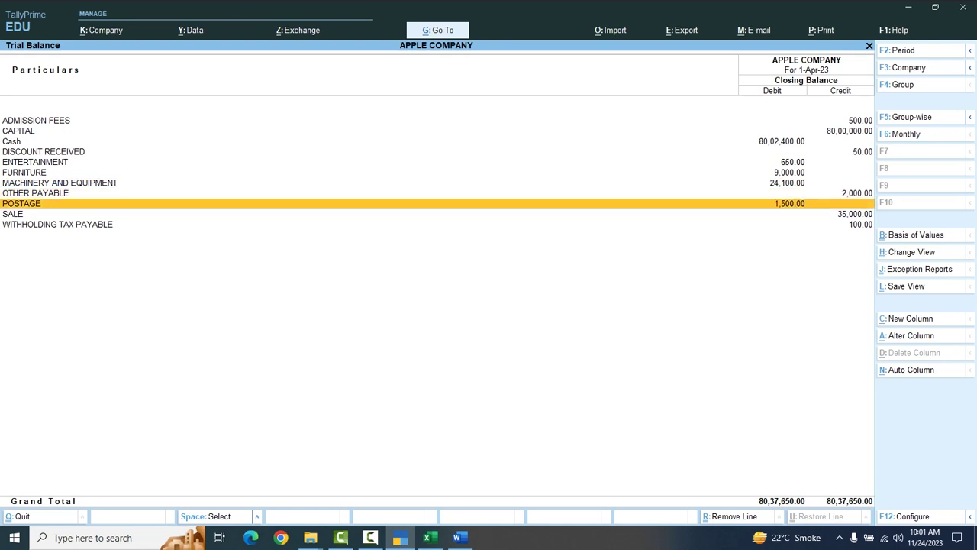
pyautogui.press('Down')
pyautogui.press('Down')
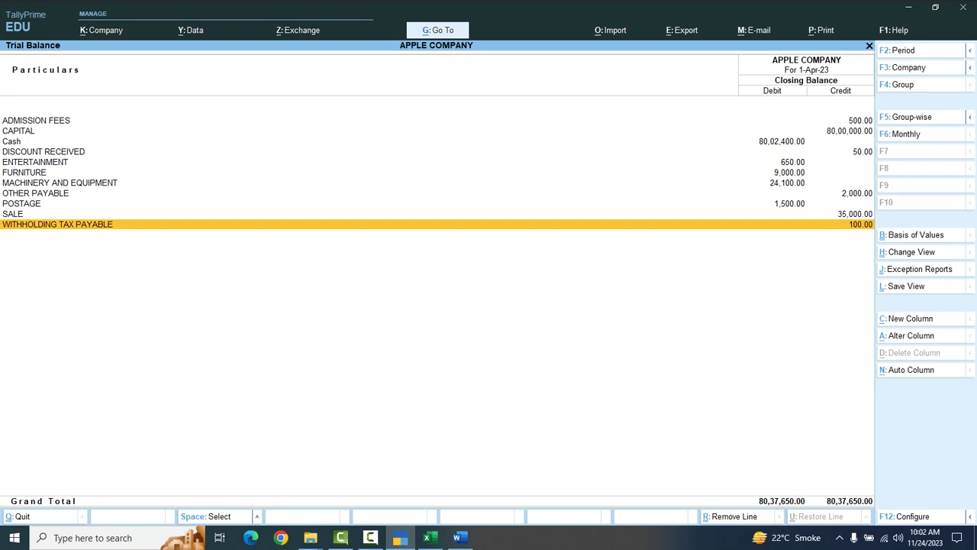
# Compare the group-wise and ledger-wise views of the Trial Balance and return to the Gateway of Tally
pyautogui.press('F5')
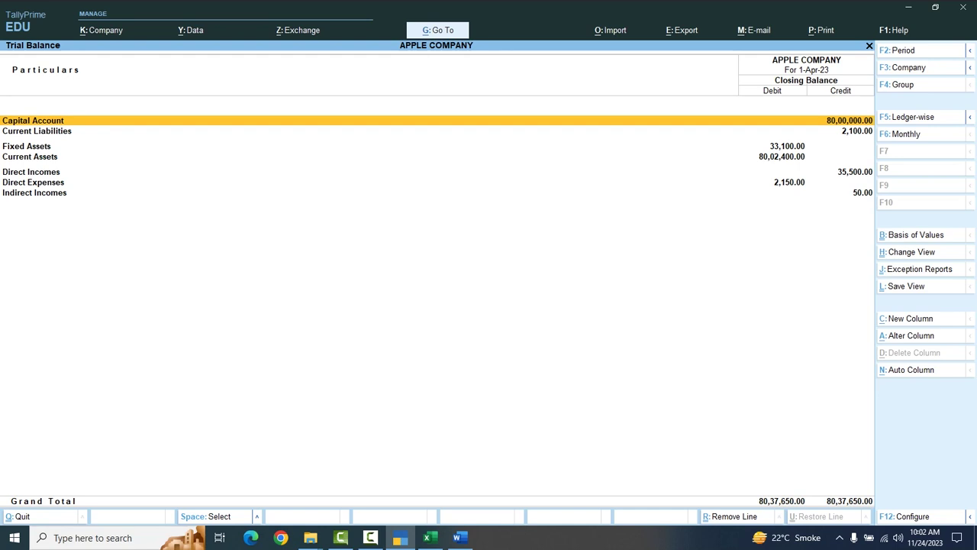
pyautogui.press('F5')
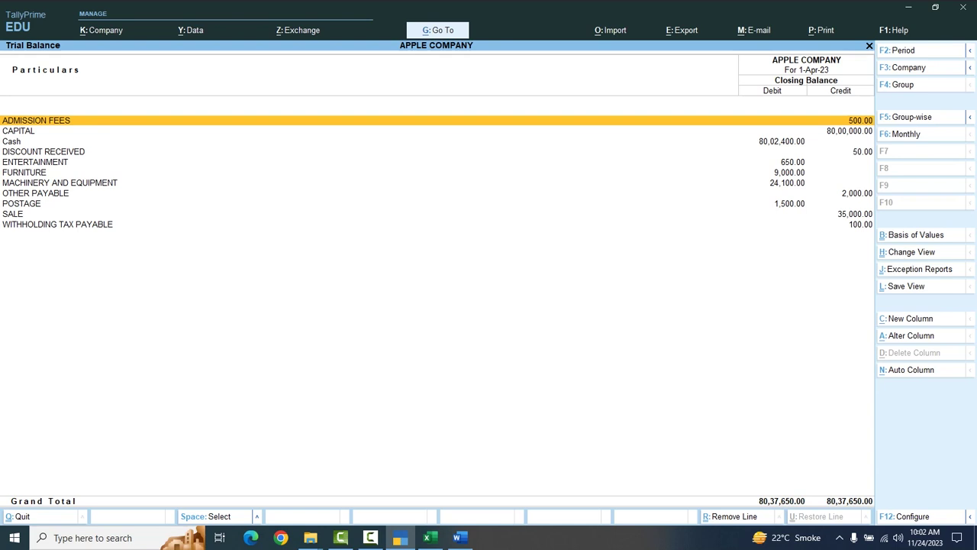
pyautogui.press('Escape')
pyautogui.press('Escape')
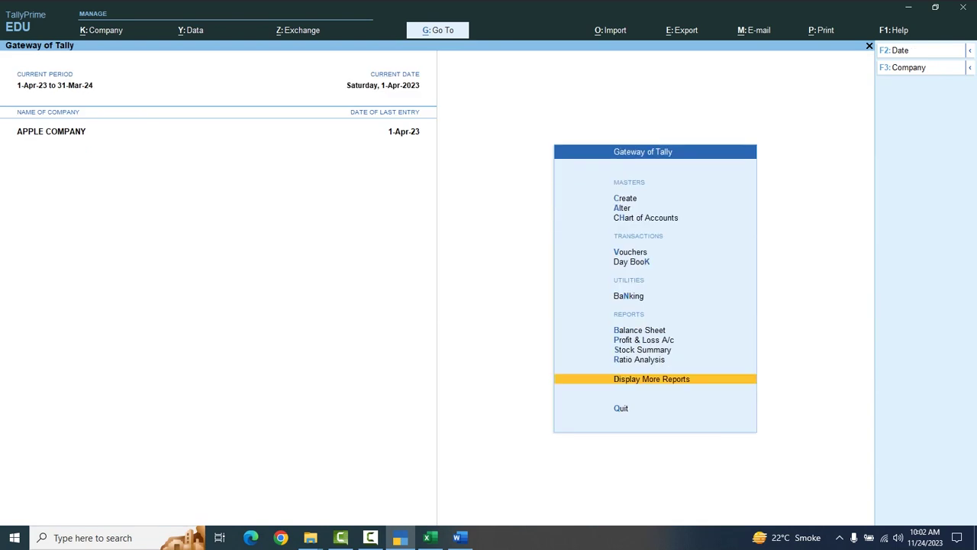
# Open the Profit & Loss A/c report and check its stock valuation method options
pyautogui.press('p')
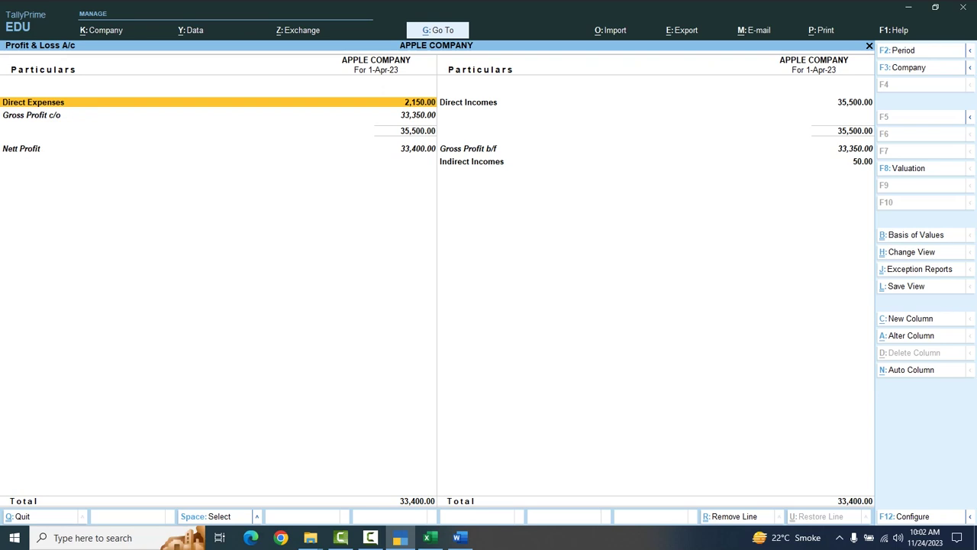
pyautogui.press('F8')
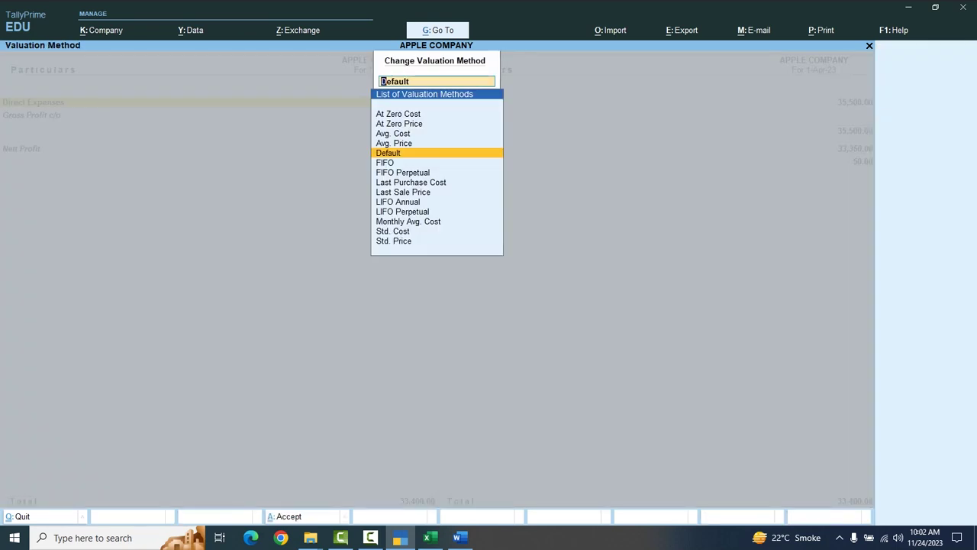
pyautogui.press('BackSpace')
pyautogui.press('Return')
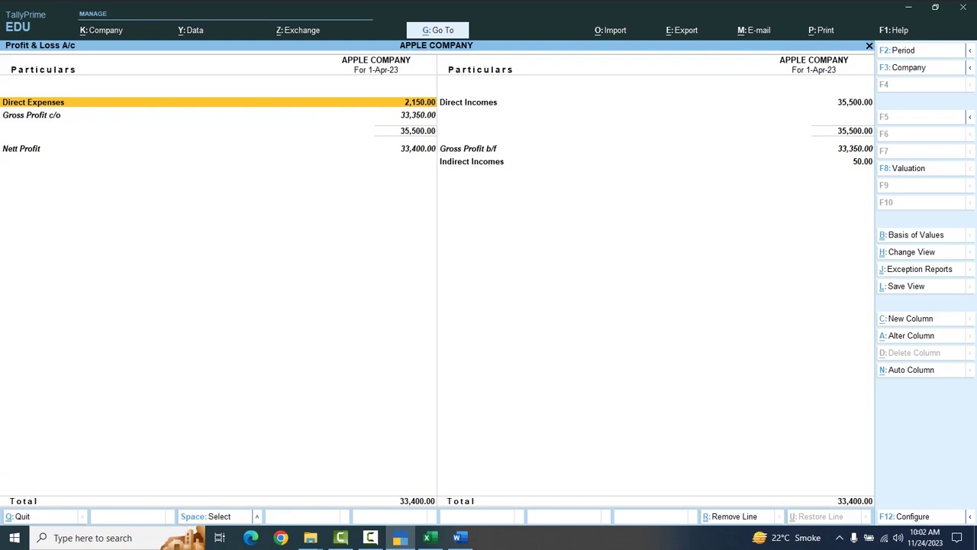
# Check the Change View and Basis of Values options of the Profit & Loss A/c and return to the Gateway of Tally
pyautogui.click(468, 101)
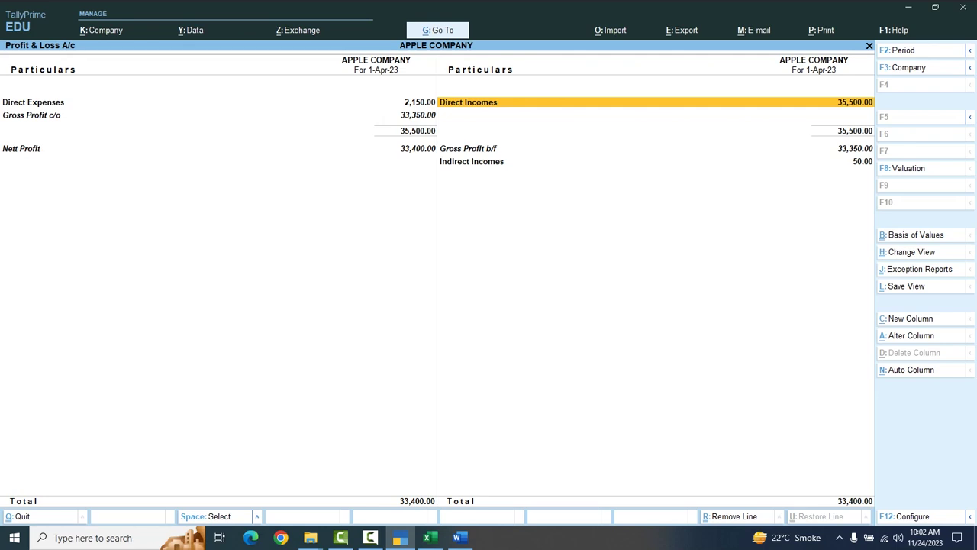
pyautogui.hotkey('alt', 'h')
pyautogui.press('Escape')
pyautogui.hotkey('ctrl', 'b')
pyautogui.press('Escape')
pyautogui.press('Escape')
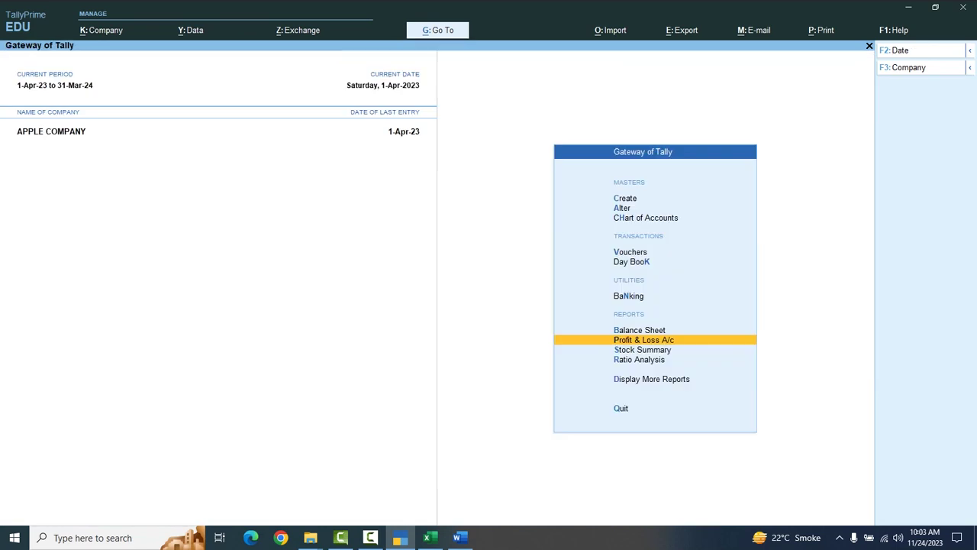
# Open the Balance Sheet report and check its list of exception reports
pyautogui.press('Up')
pyautogui.press('Return')
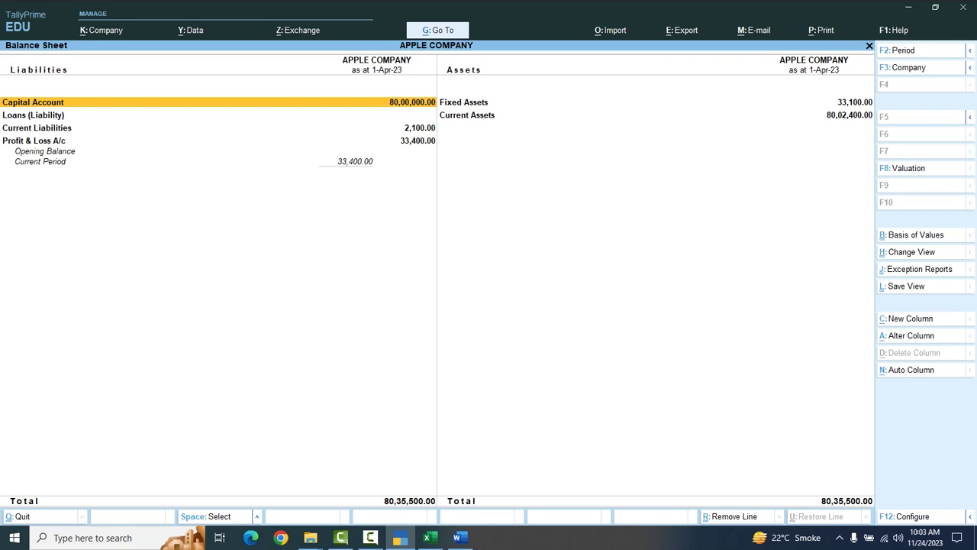
pyautogui.hotkey('ctrl', 'j')
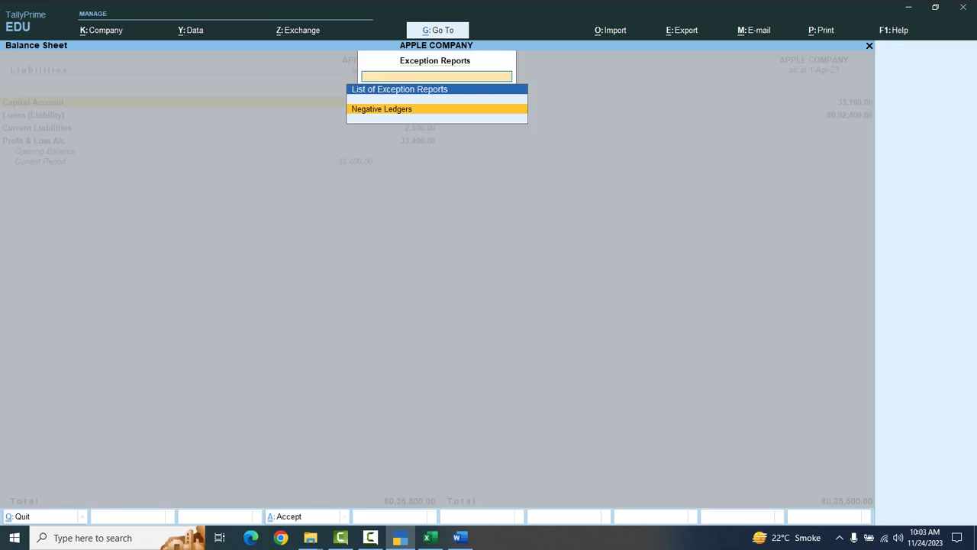
pyautogui.press('Escape')
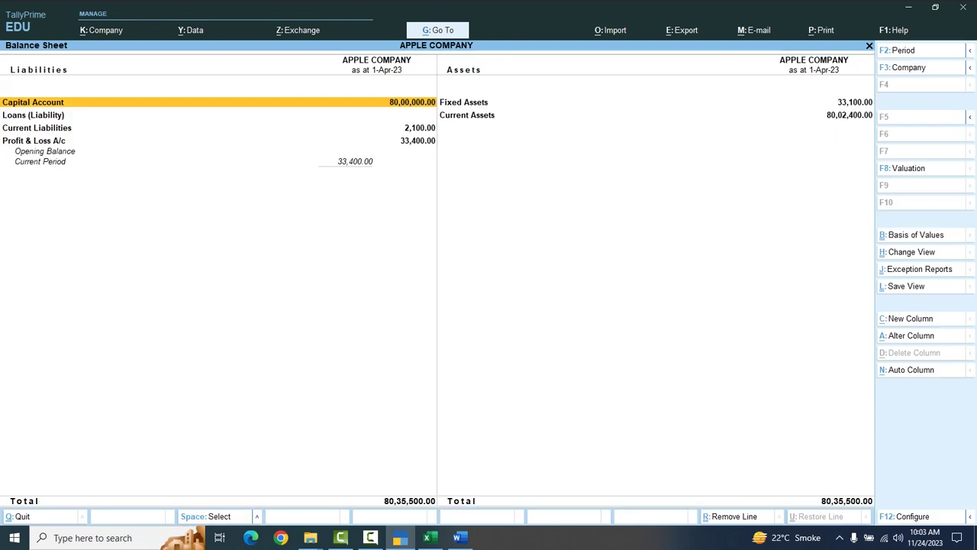
# Check the Basis of Values options of the Balance Sheet and return to the Gateway of Tally
pyautogui.hotkey('ctrl', 'b')
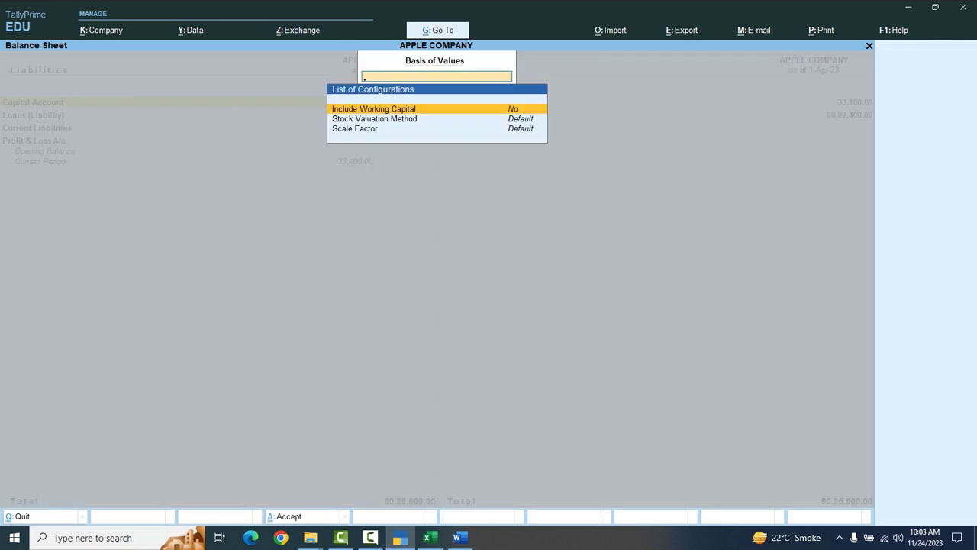
pyautogui.press('Escape')
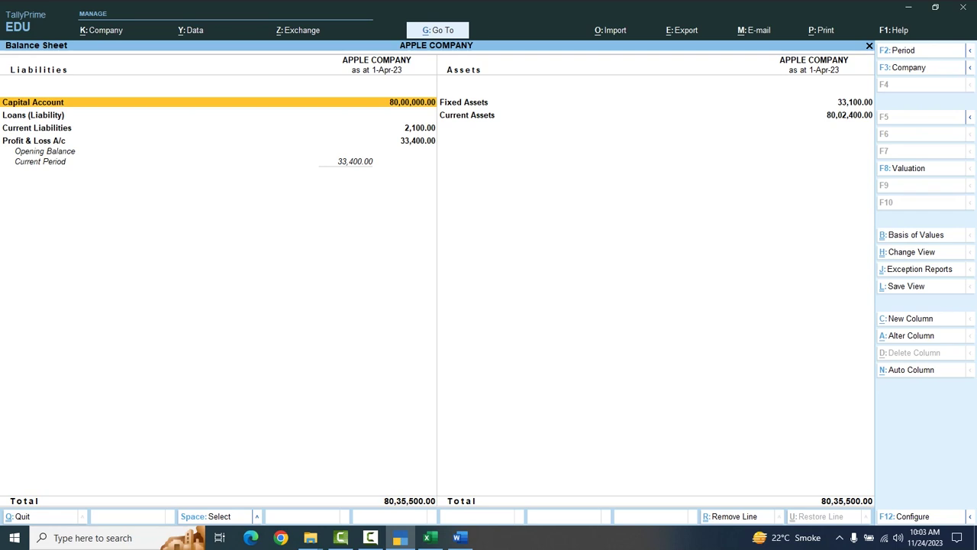
pyautogui.press('Escape')
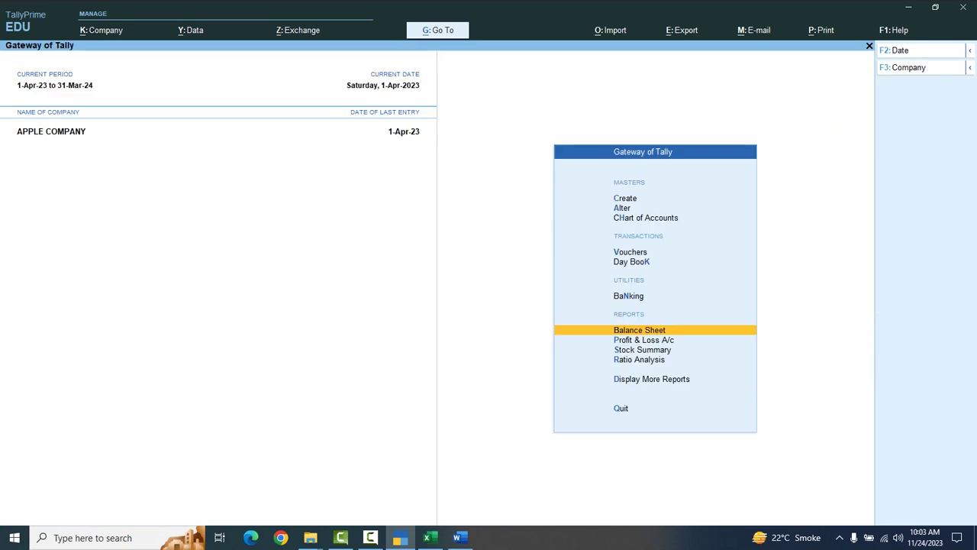
pyautogui.press('Escape')
pyautogui.press('n')
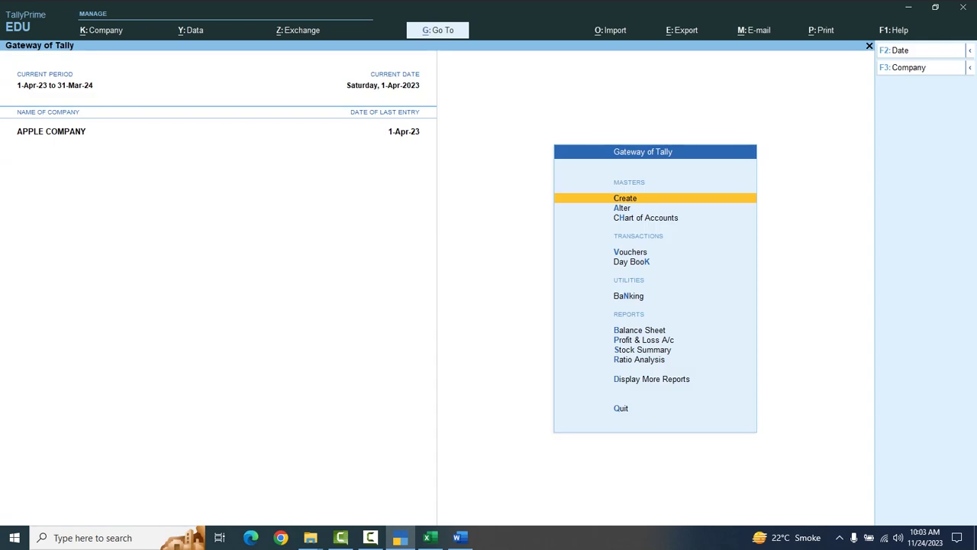
# Open the Trial Balance report again and show it ledger-wise
pyautogui.press('Down')
pyautogui.press('Down')
pyautogui.press('Down')
pyautogui.press('Down')
pyautogui.press('Down')
pyautogui.press('Down')
pyautogui.press('Down')
pyautogui.press('Down')
pyautogui.press('Down')
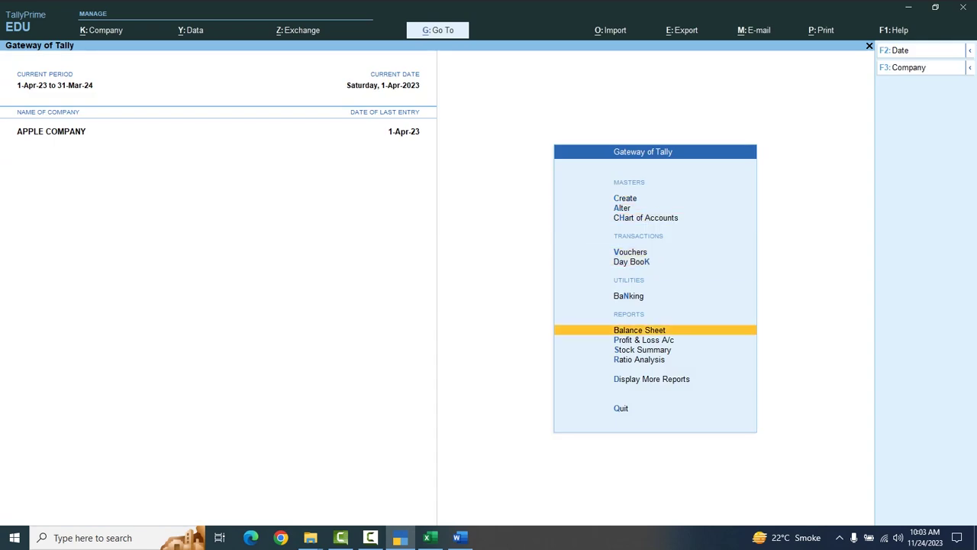
pyautogui.press('Down')
pyautogui.press('Return')
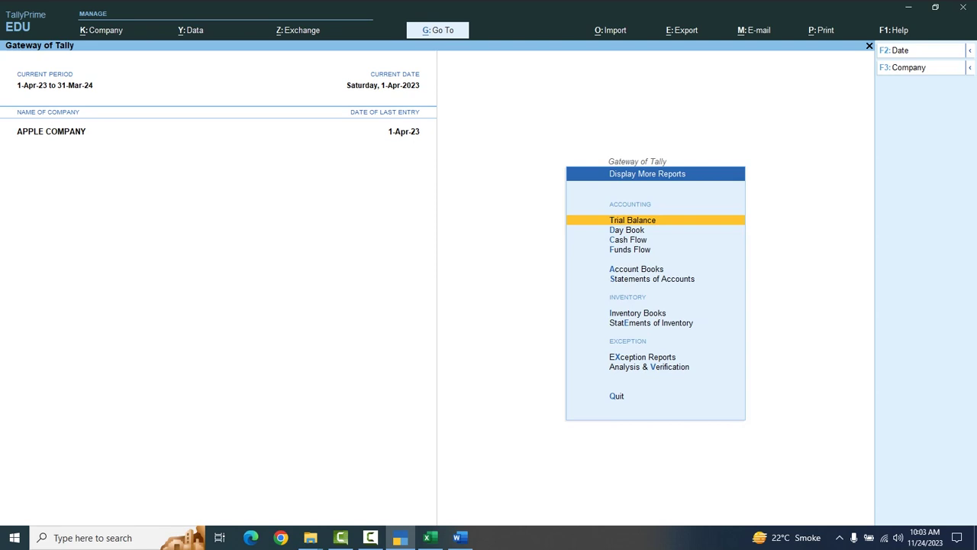
pyautogui.press('Return')
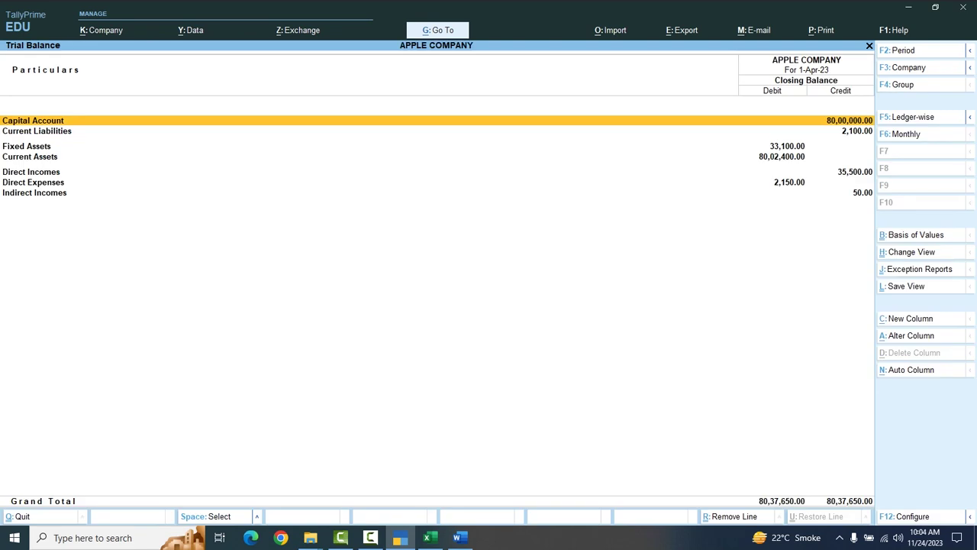
pyautogui.press('F5')
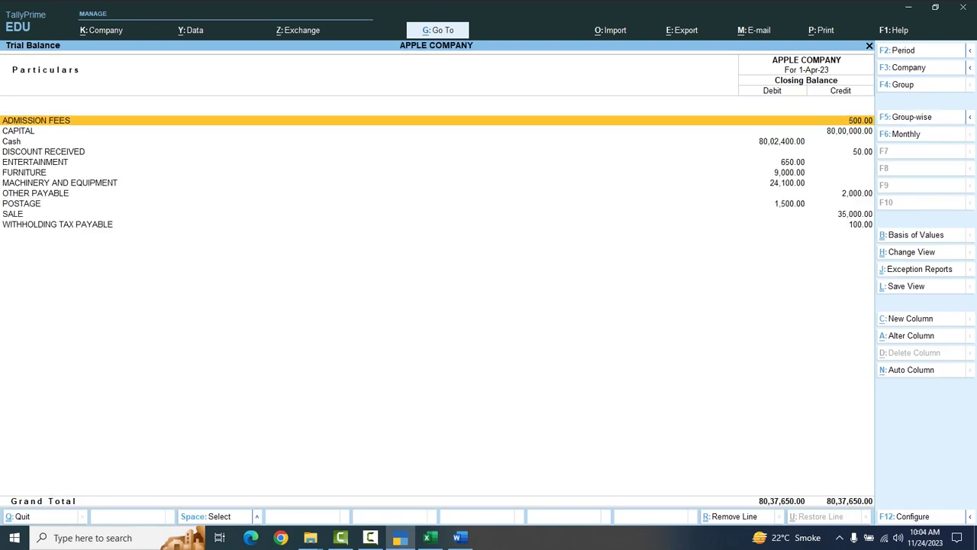